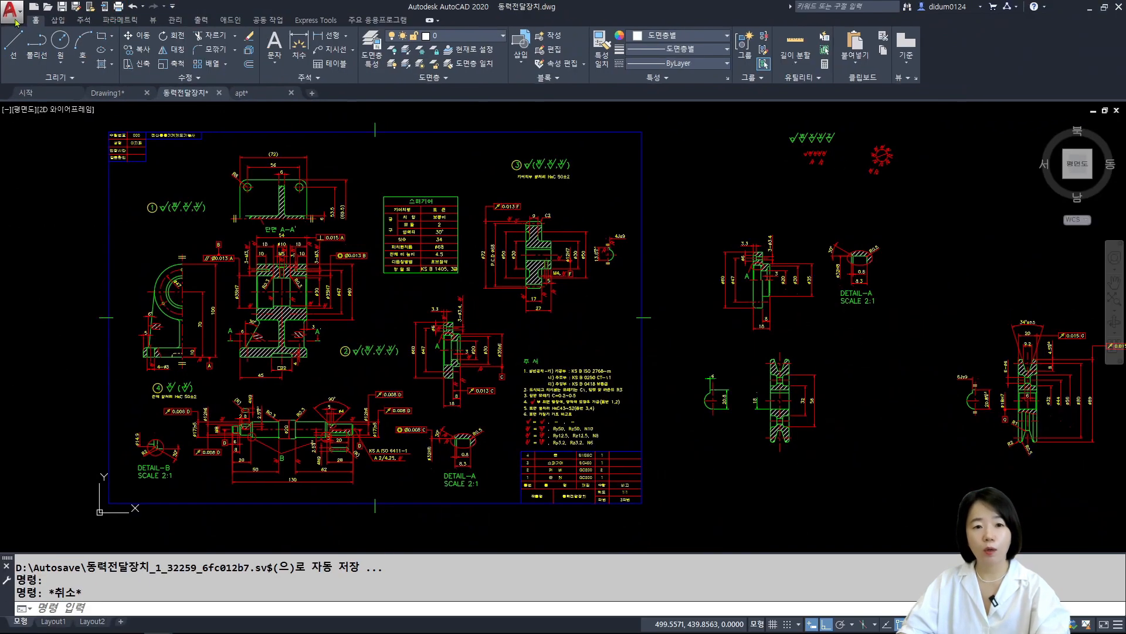
pyautogui.click(12, 12)
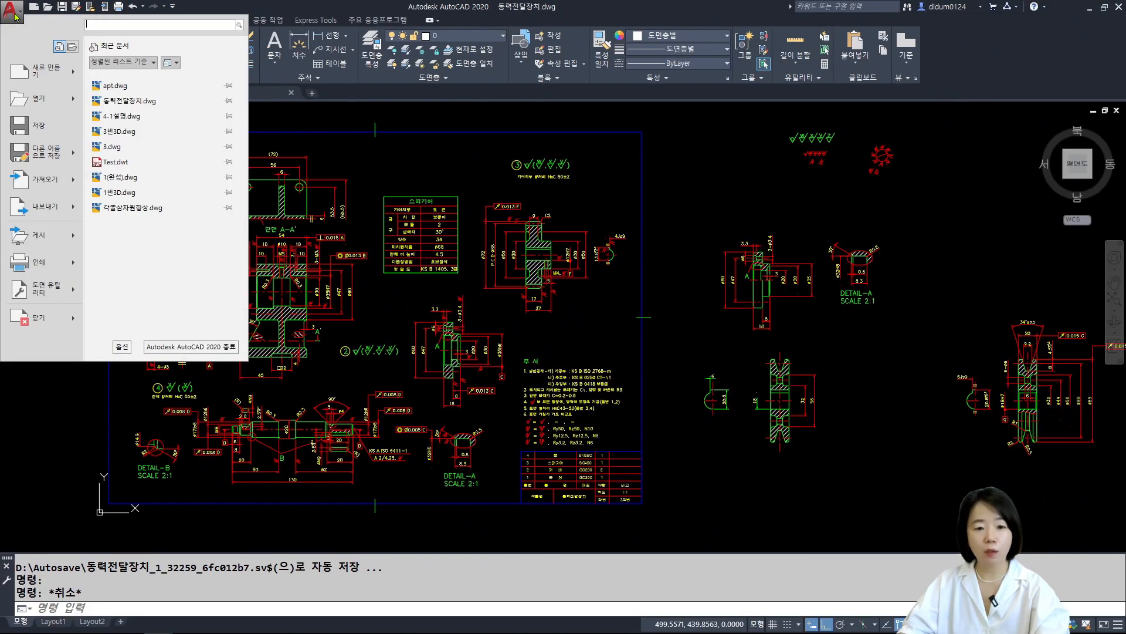
pyautogui.moveTo(28, 268)
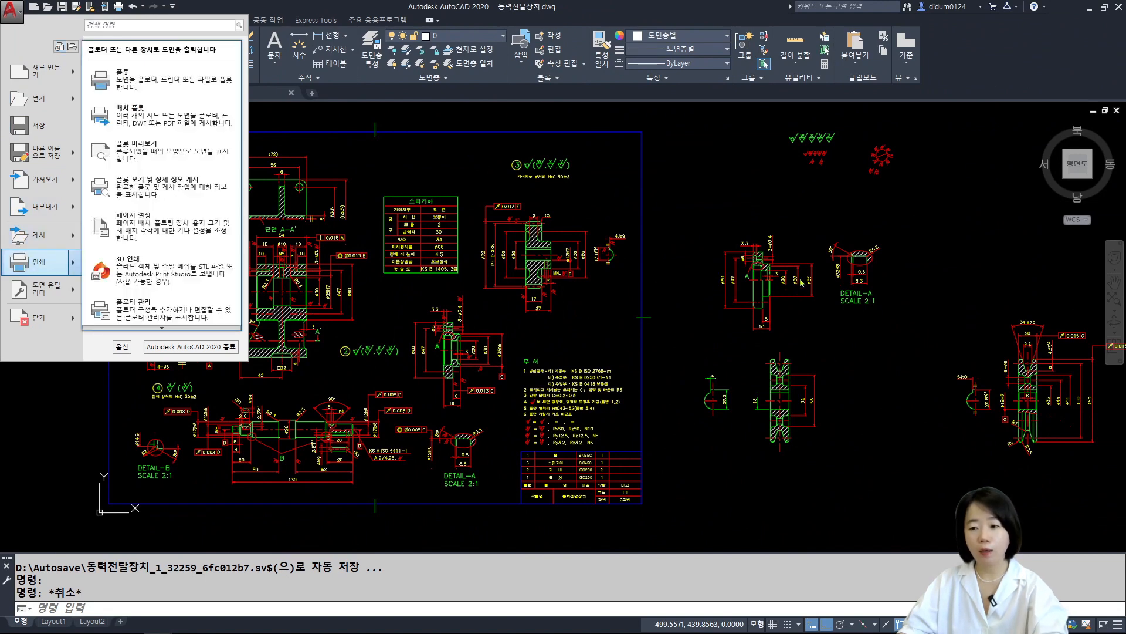
pyautogui.click(762, 197)
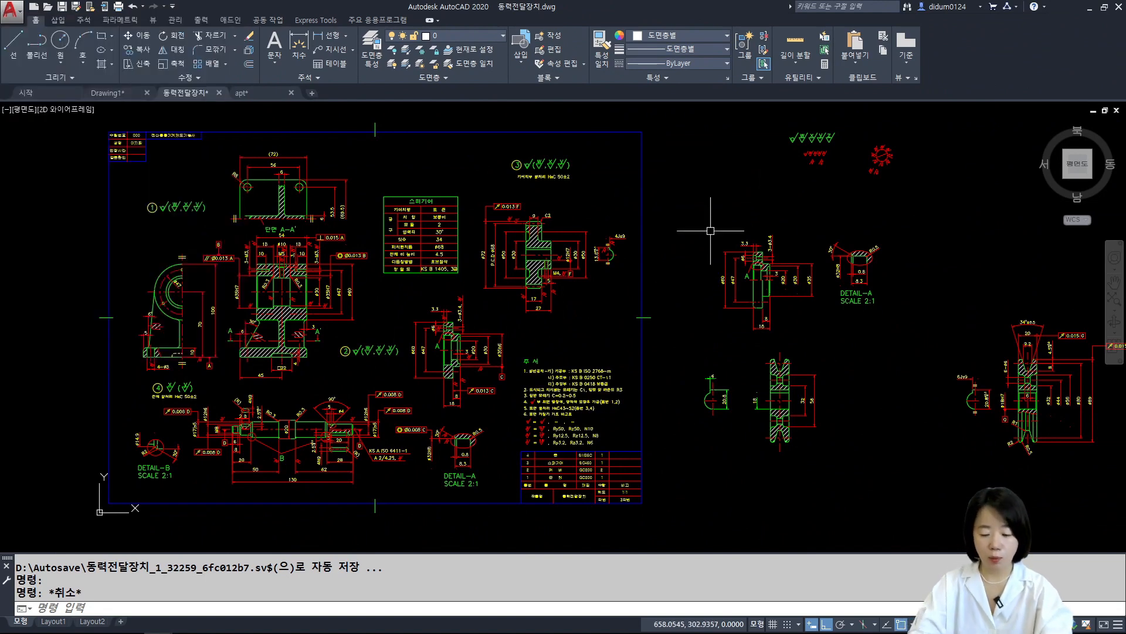
# Start the Plot command for the current drawing and continue with a single-sheet plot (단일 시트 플롯 계속).
pyautogui.hotkey('ctrl', 'p')
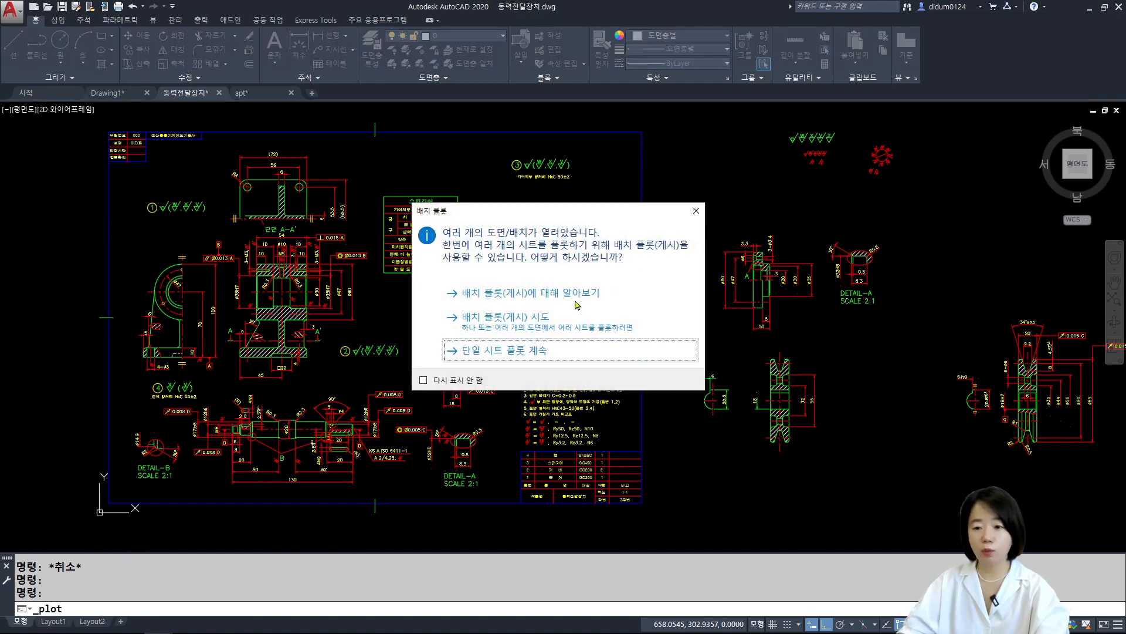
pyautogui.click(560, 350)
pyautogui.moveTo(679, 214); pyautogui.dragTo(611, 149)
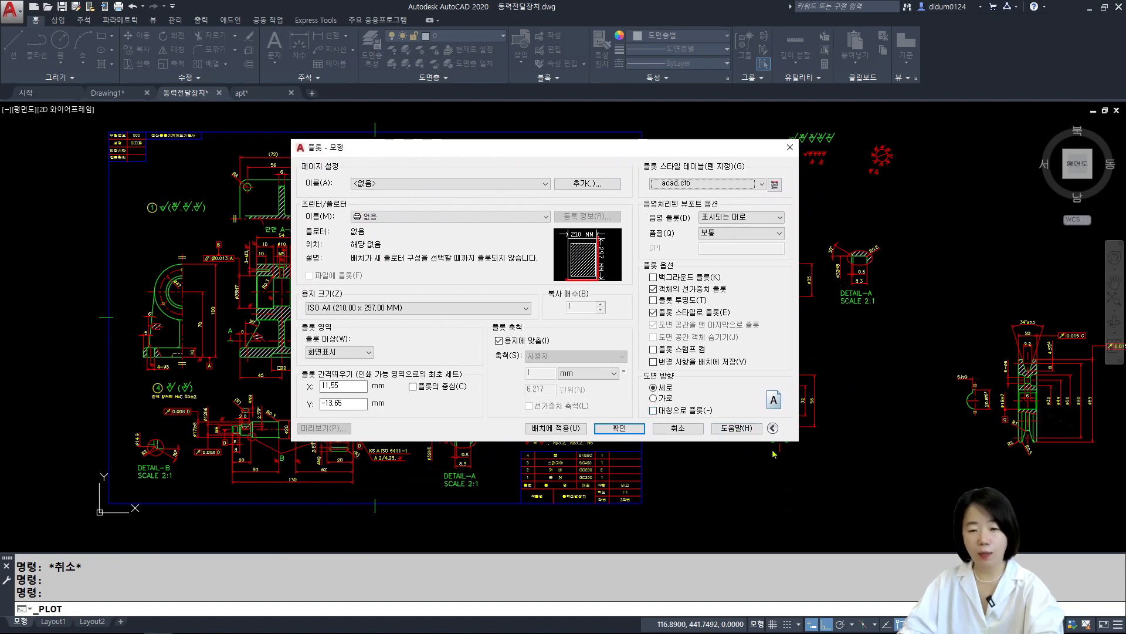
pyautogui.click(407, 184)
pyautogui.click(408, 193)
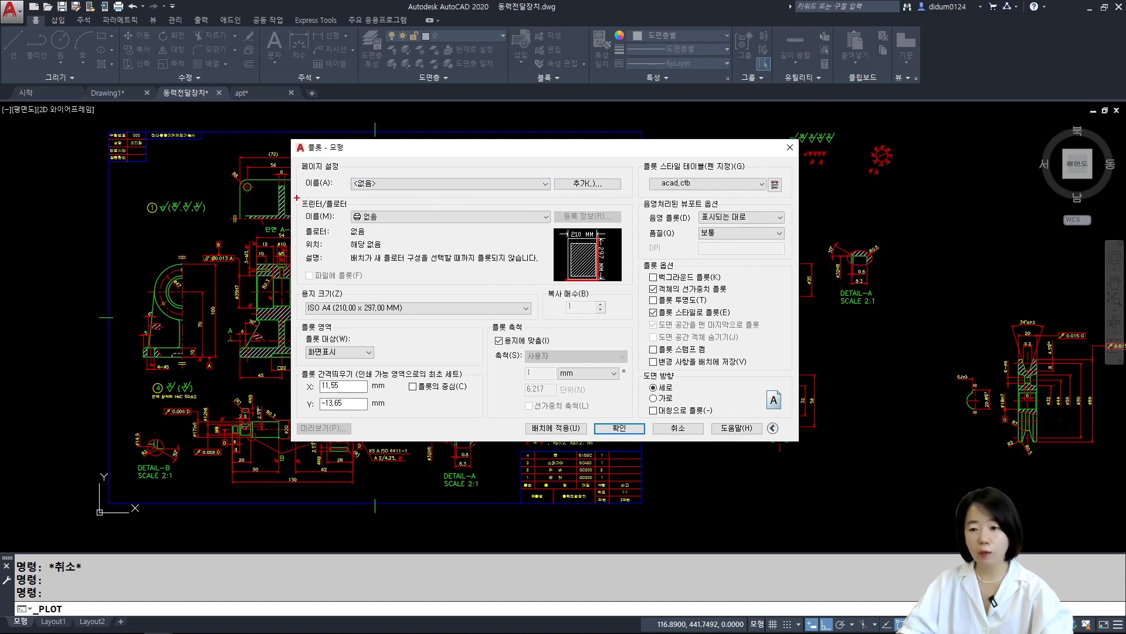
pyautogui.moveTo(296, 198)
pyautogui.mouseDown()
pyautogui.moveTo(408, 250)
pyautogui.moveTo(633, 291)
pyautogui.mouseUp()
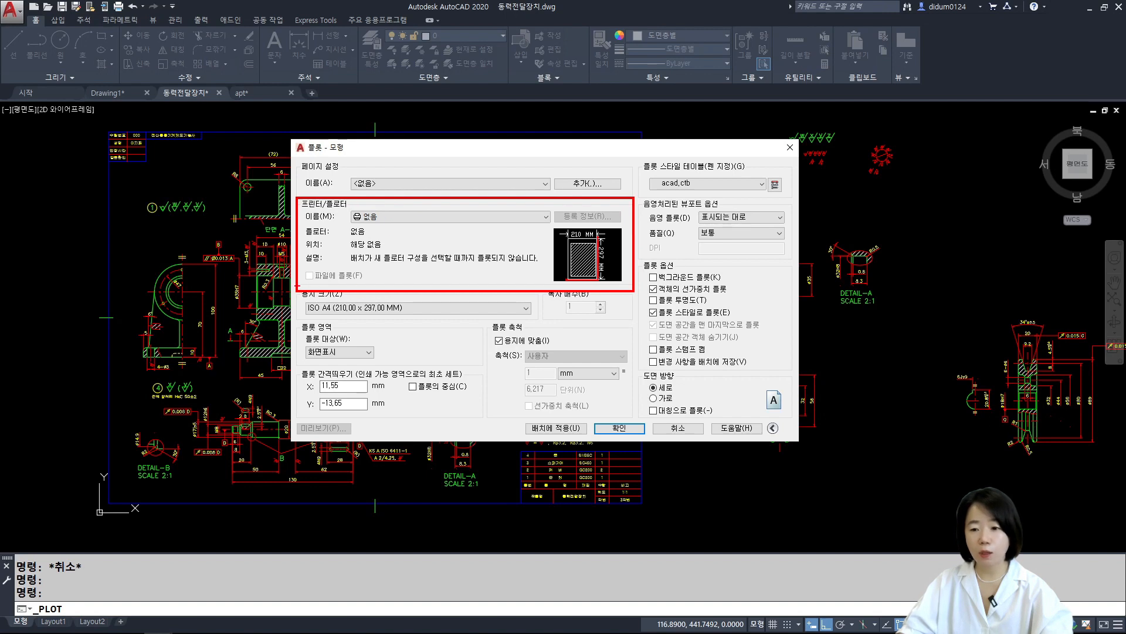
pyautogui.moveTo(297, 286); pyautogui.dragTo(540, 322)
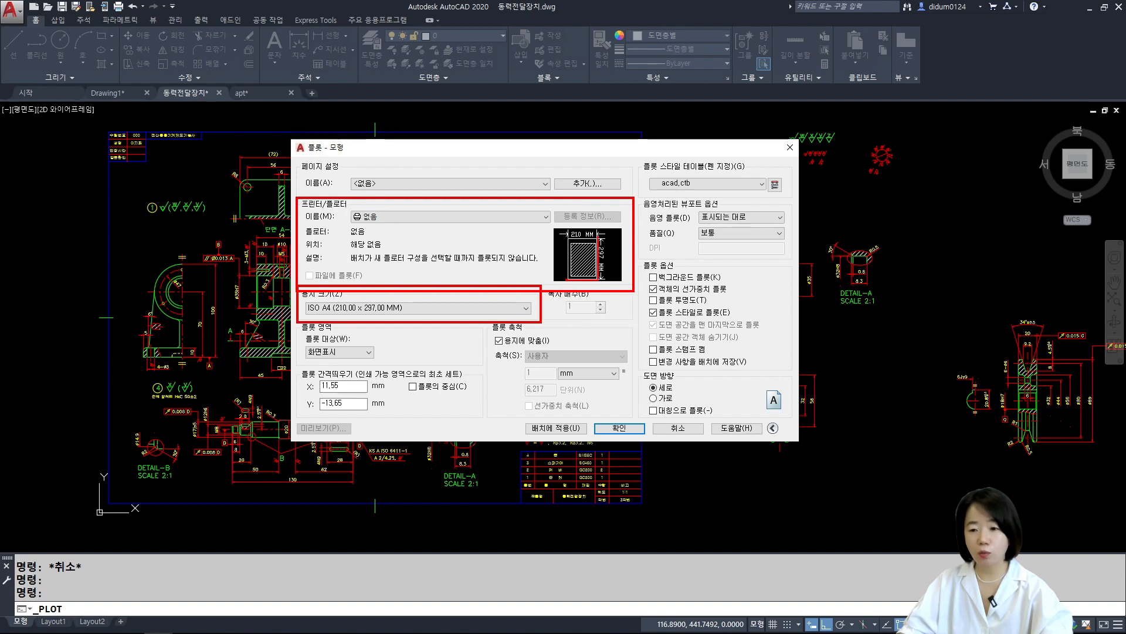
pyautogui.moveTo(540, 282)
pyautogui.mouseDown()
pyautogui.moveTo(643, 320)
pyautogui.moveTo(634, 318)
pyautogui.mouseUp()
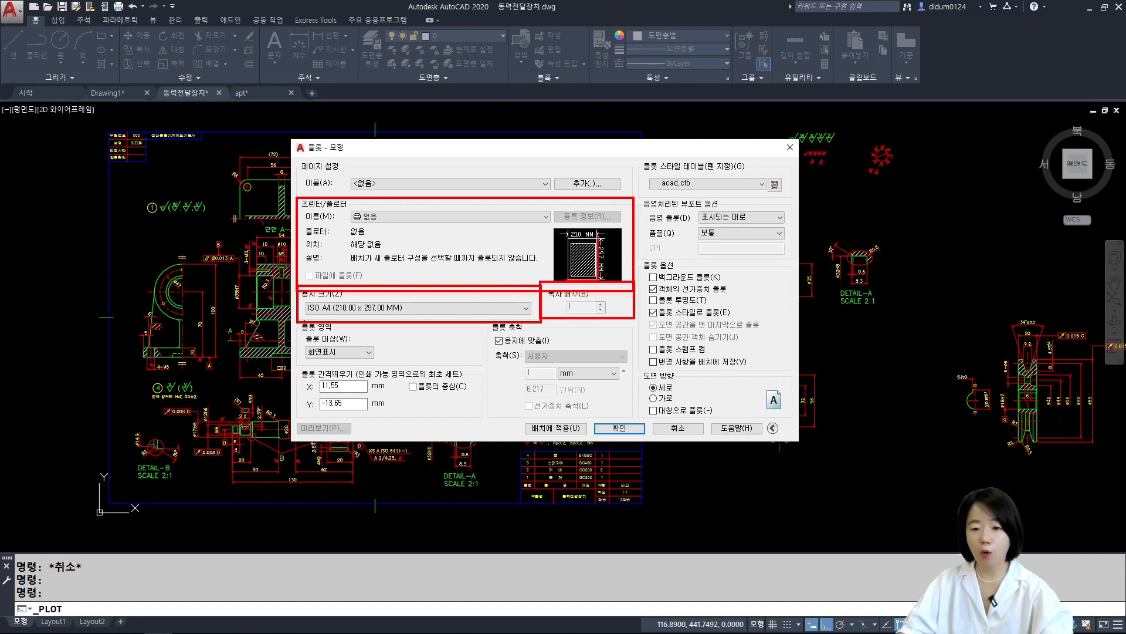
pyautogui.moveTo(296, 320)
pyautogui.mouseDown()
pyautogui.moveTo(430, 361)
pyautogui.moveTo(487, 362)
pyautogui.mouseUp()
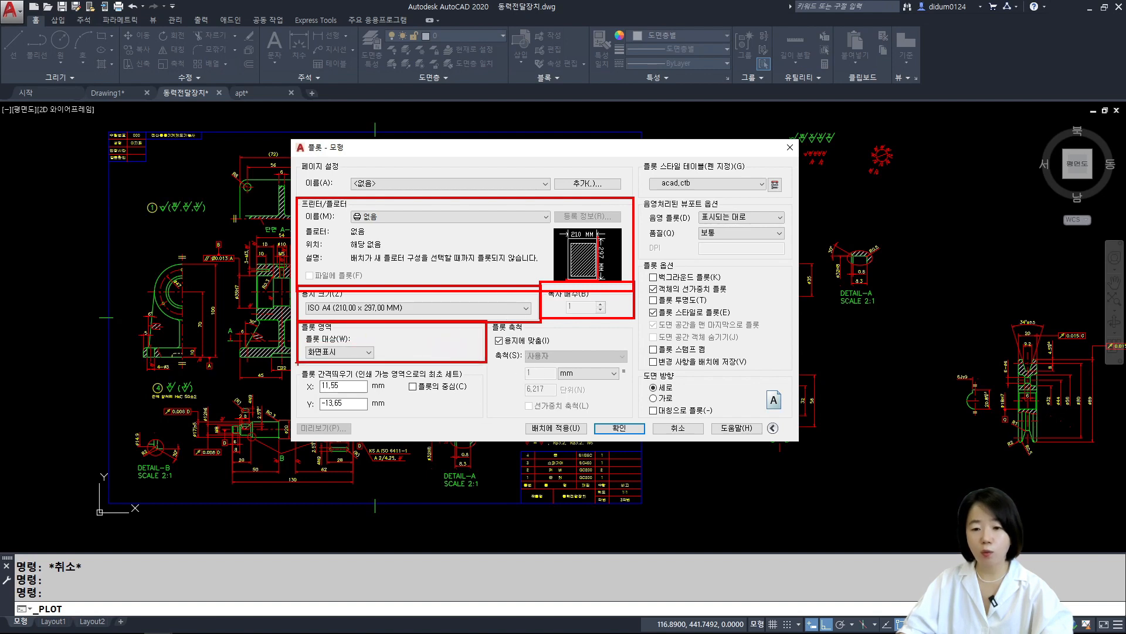
pyautogui.moveTo(296, 360)
pyautogui.mouseDown()
pyautogui.moveTo(368, 403)
pyautogui.moveTo(474, 430)
pyautogui.moveTo(485, 419)
pyautogui.mouseUp()
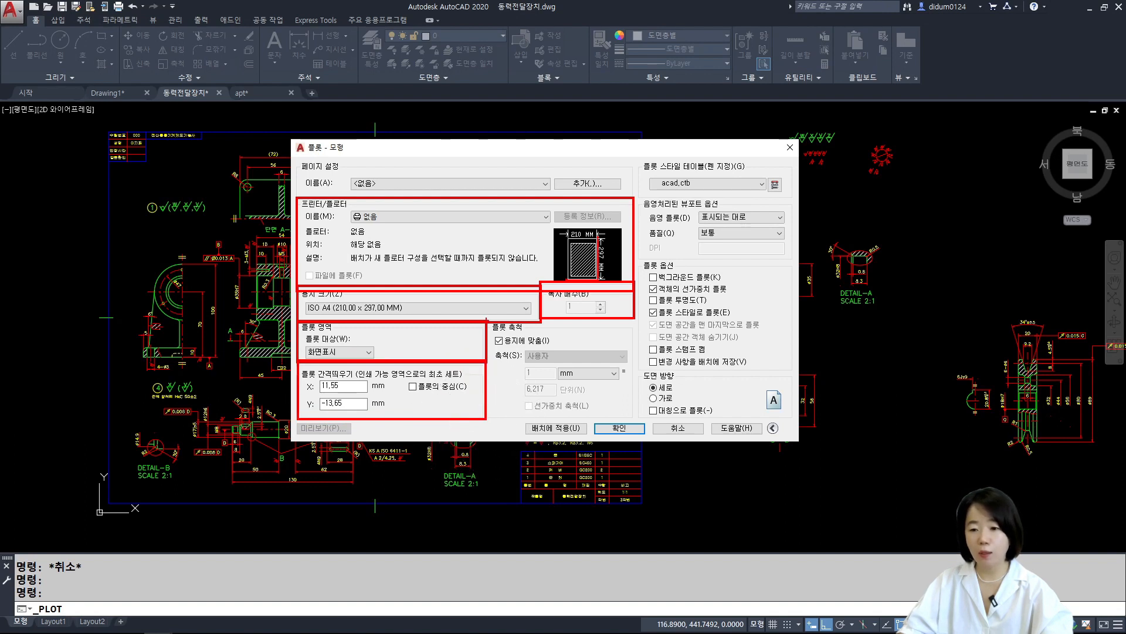
pyautogui.moveTo(486, 319)
pyautogui.mouseDown()
pyautogui.moveTo(575, 418)
pyautogui.moveTo(626, 433)
pyautogui.moveTo(638, 421)
pyautogui.mouseUp()
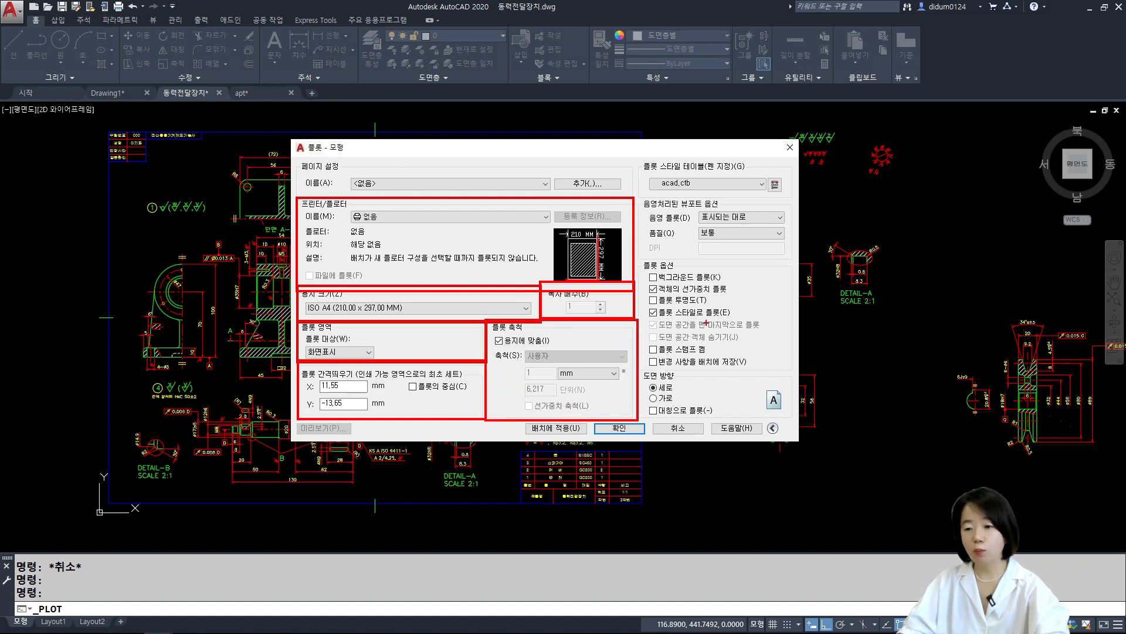
pyautogui.press('Escape')
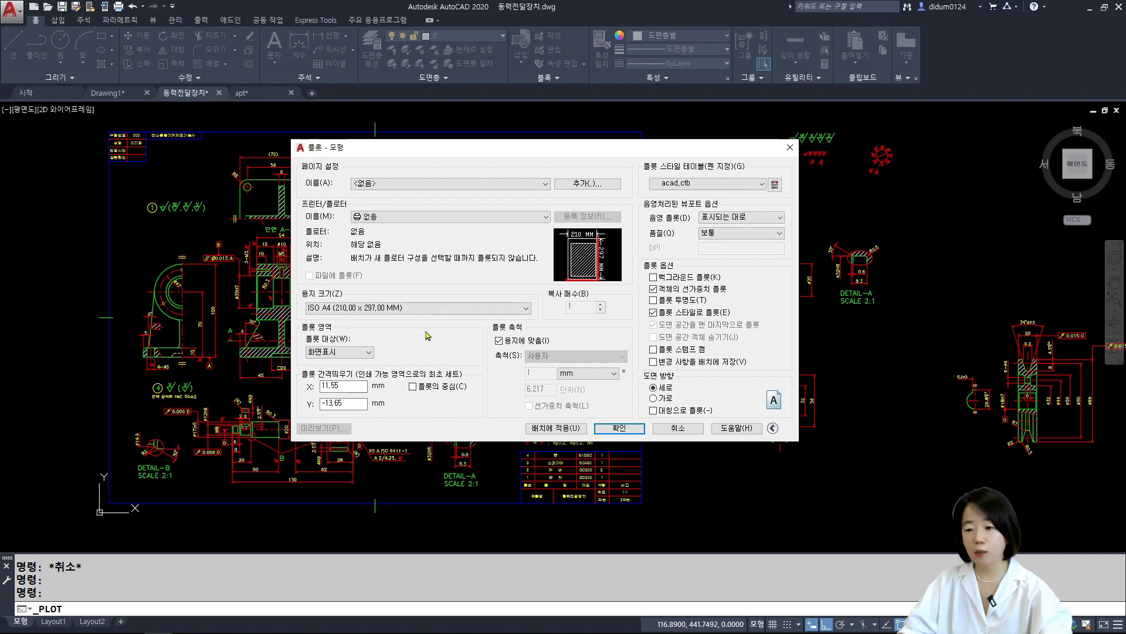
pyautogui.click(773, 429)
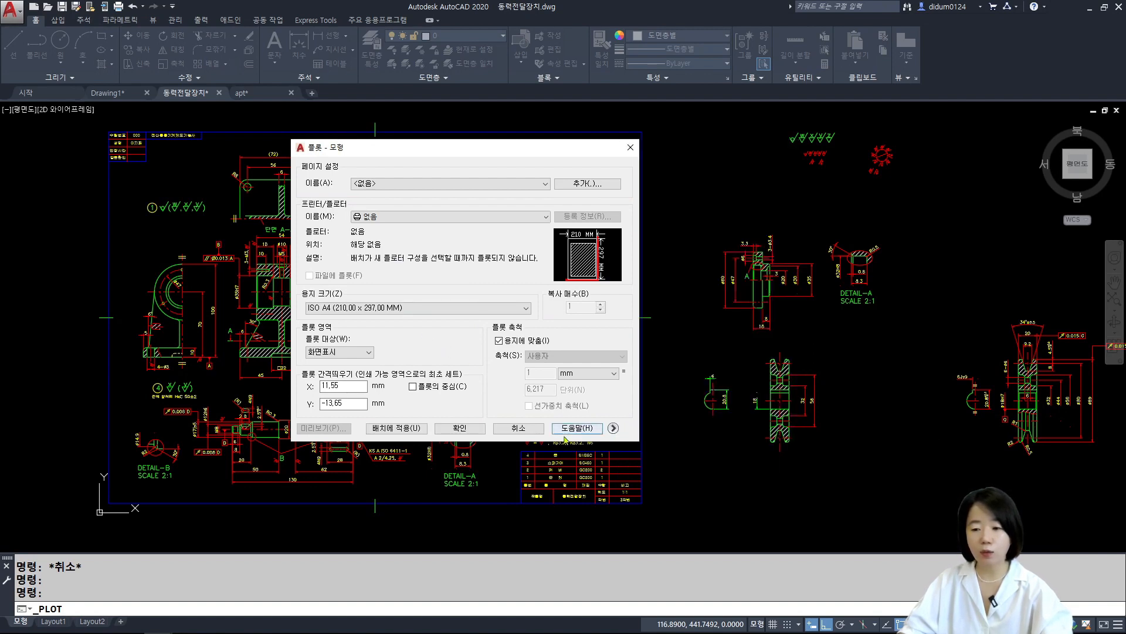
pyautogui.click(613, 429)
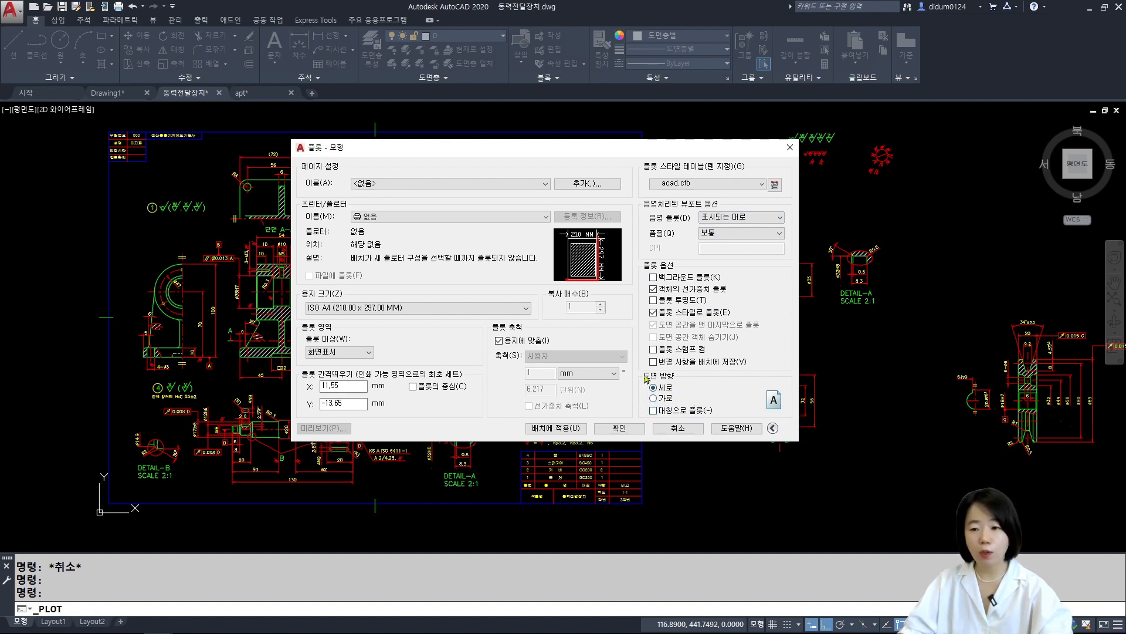
# Try HP OfficeJet Pro 8210 as the plot device, and replace it with DWG To PDF.pc3.
pyautogui.click(471, 217)
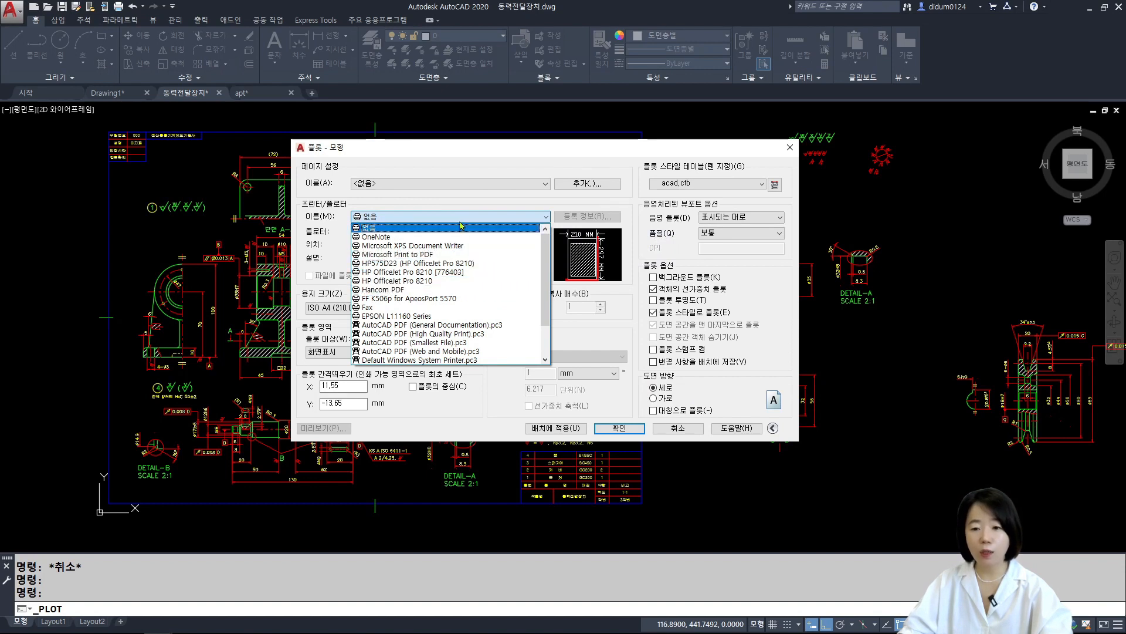
pyautogui.click(373, 280)
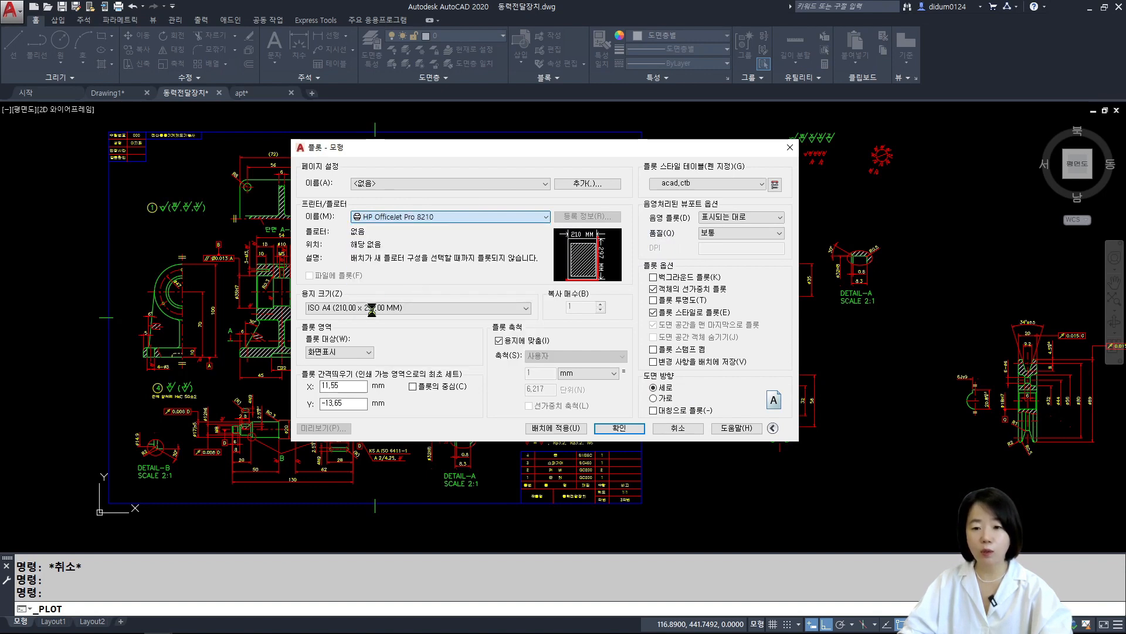
pyautogui.click(481, 217)
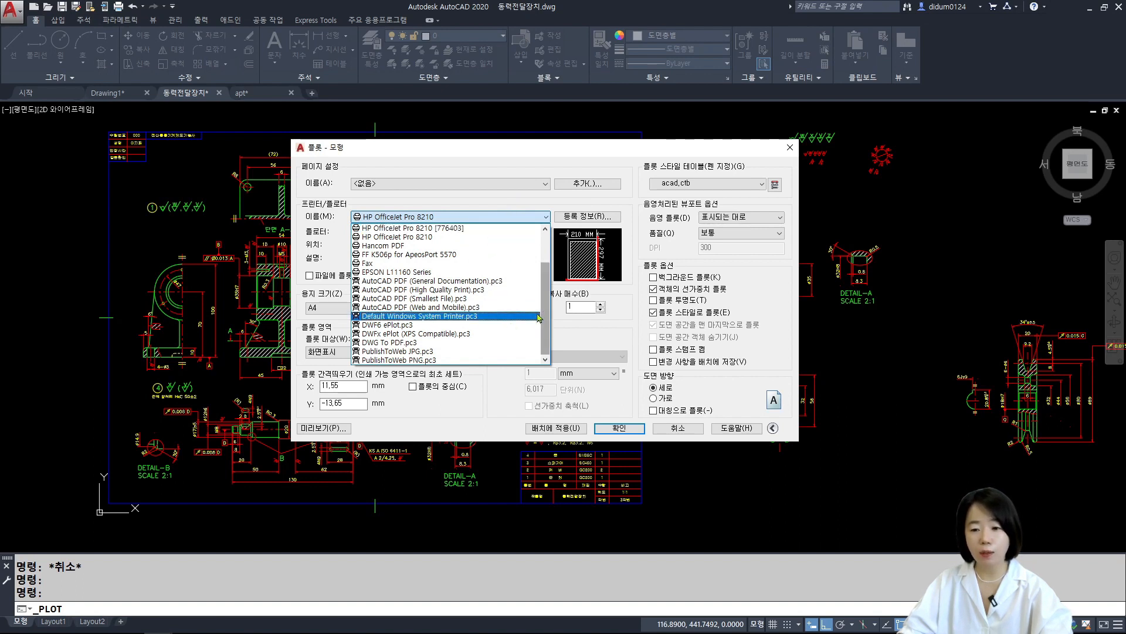
pyautogui.click(442, 346)
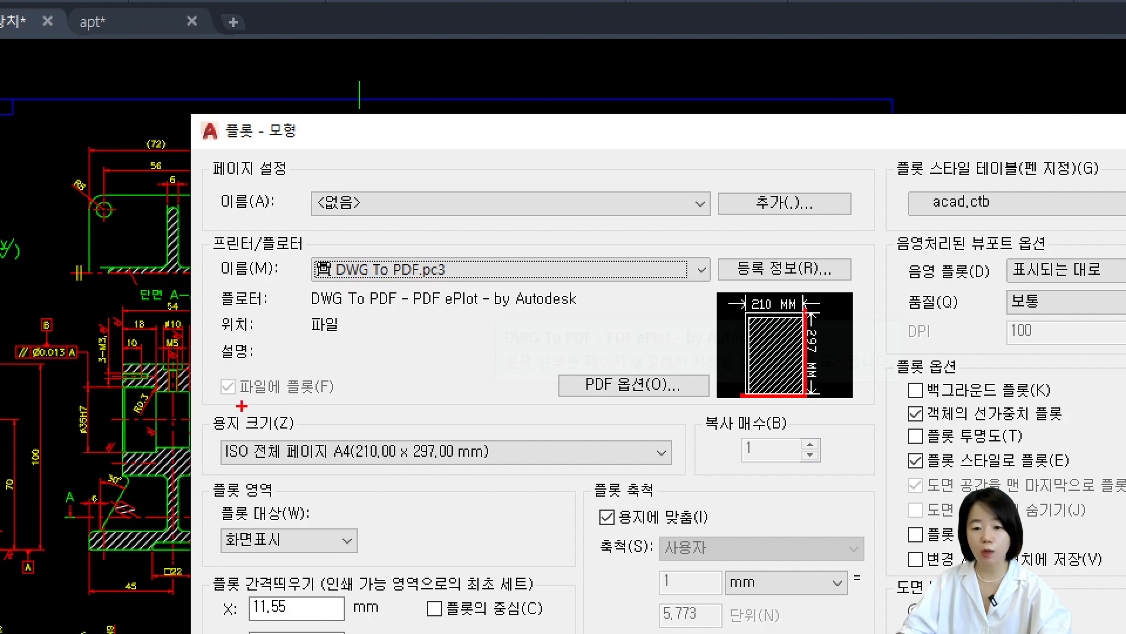
# Switch the plot device to HP OfficeJet Pro 8210 and back to DWG To PDF.pc3.
pyautogui.moveTo(209, 366); pyautogui.dragTo(344, 414)
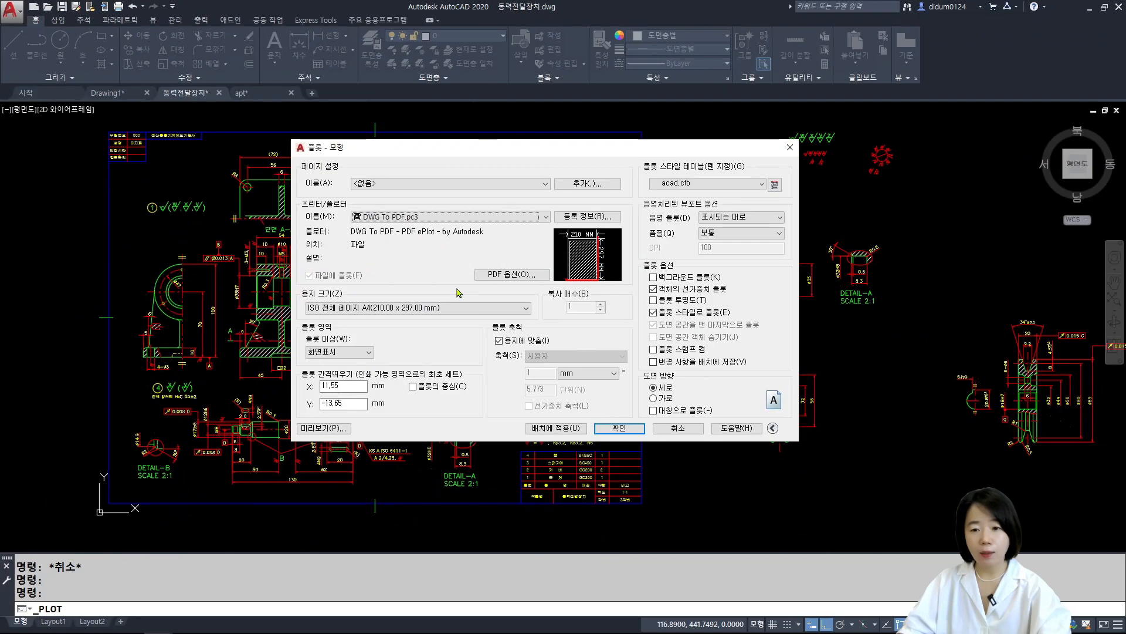
pyautogui.click(545, 218)
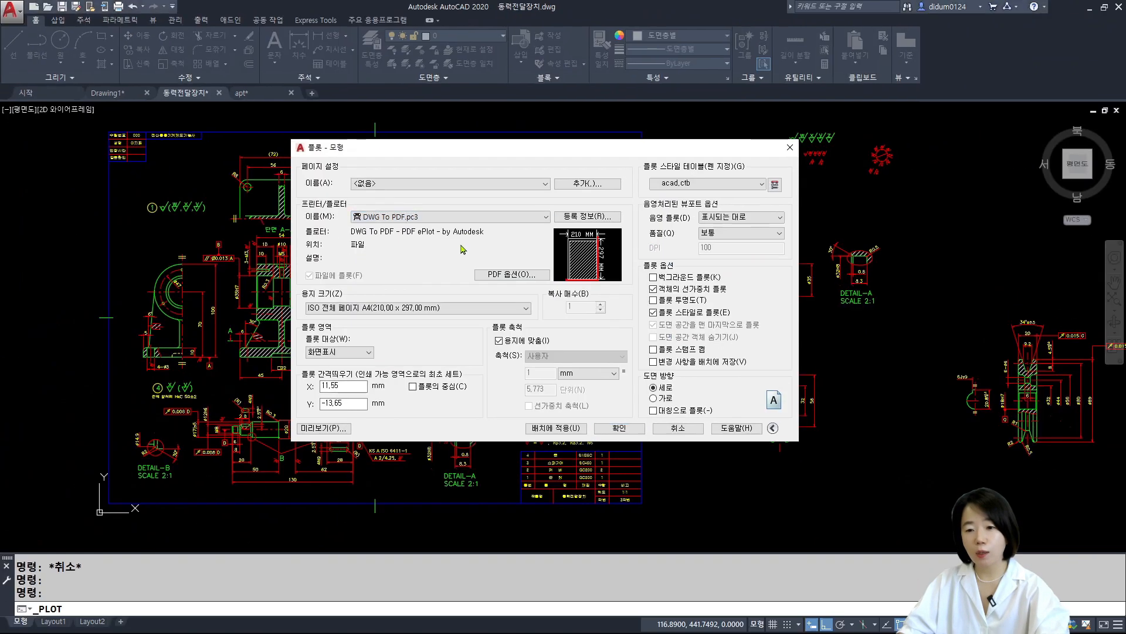
pyautogui.click(613, 266)
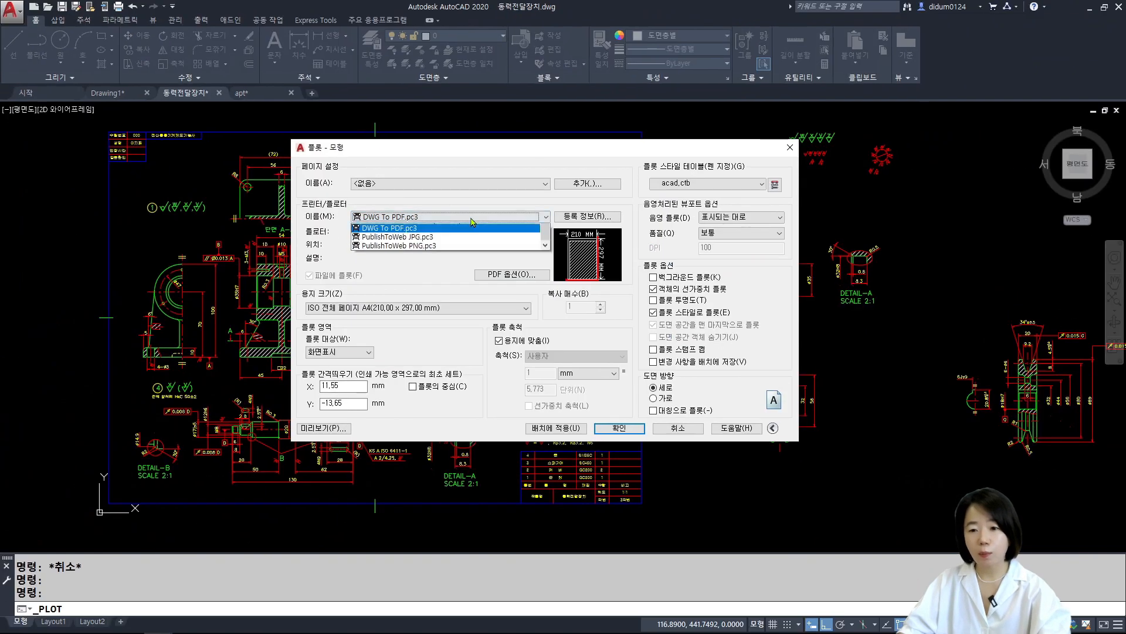
pyautogui.click(415, 237)
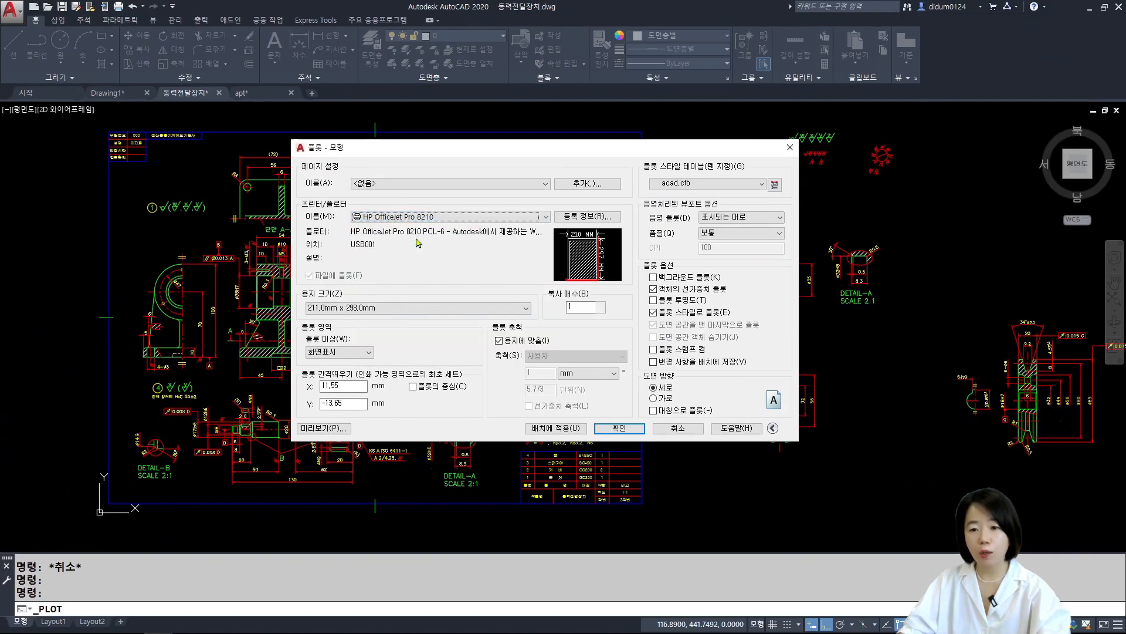
pyautogui.click(446, 217)
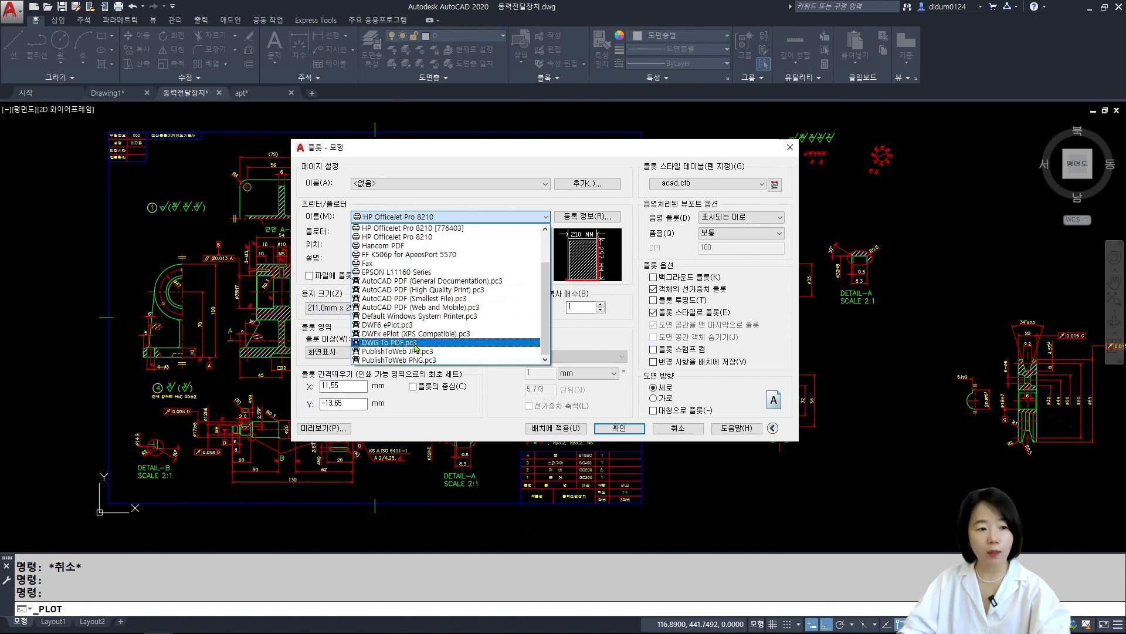
pyautogui.click(416, 343)
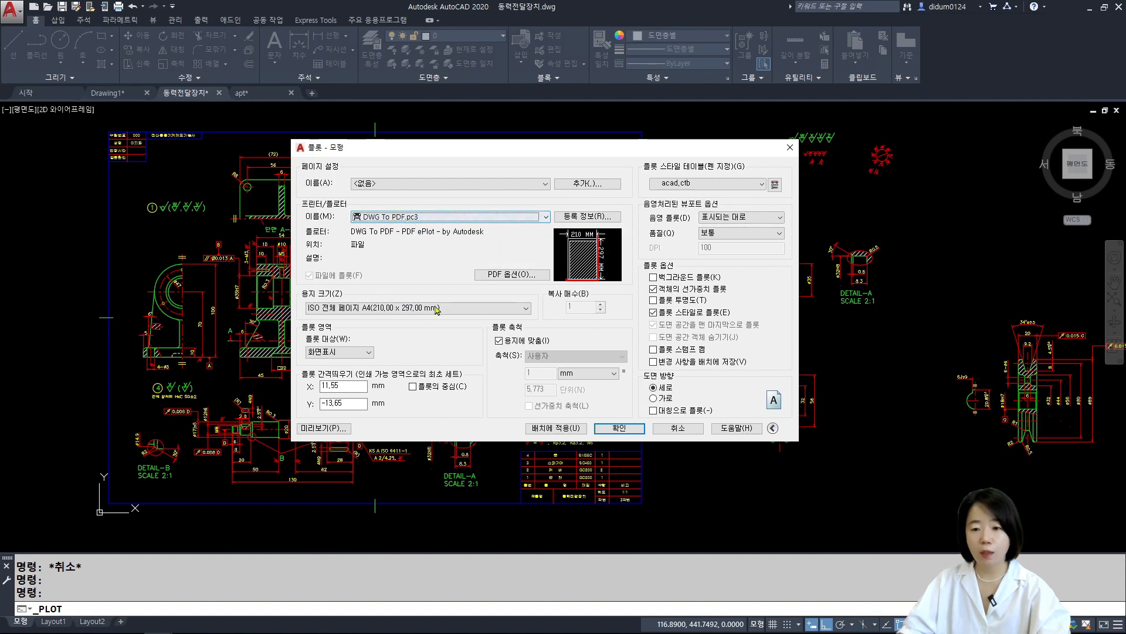
# Examine the paper sizes offered for DWG To PDF, comparing the full-page (전체 페이지), expanded (확장) and plain ISO A3 entries.
pyautogui.click(488, 308)
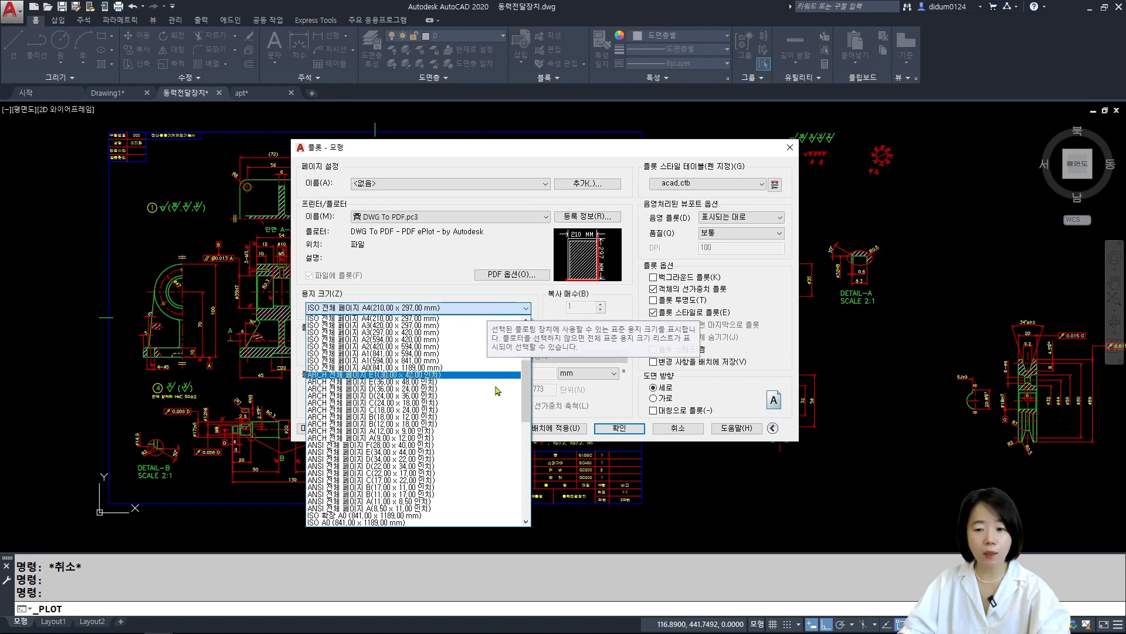
pyautogui.moveTo(528, 396); pyautogui.dragTo(528, 345)
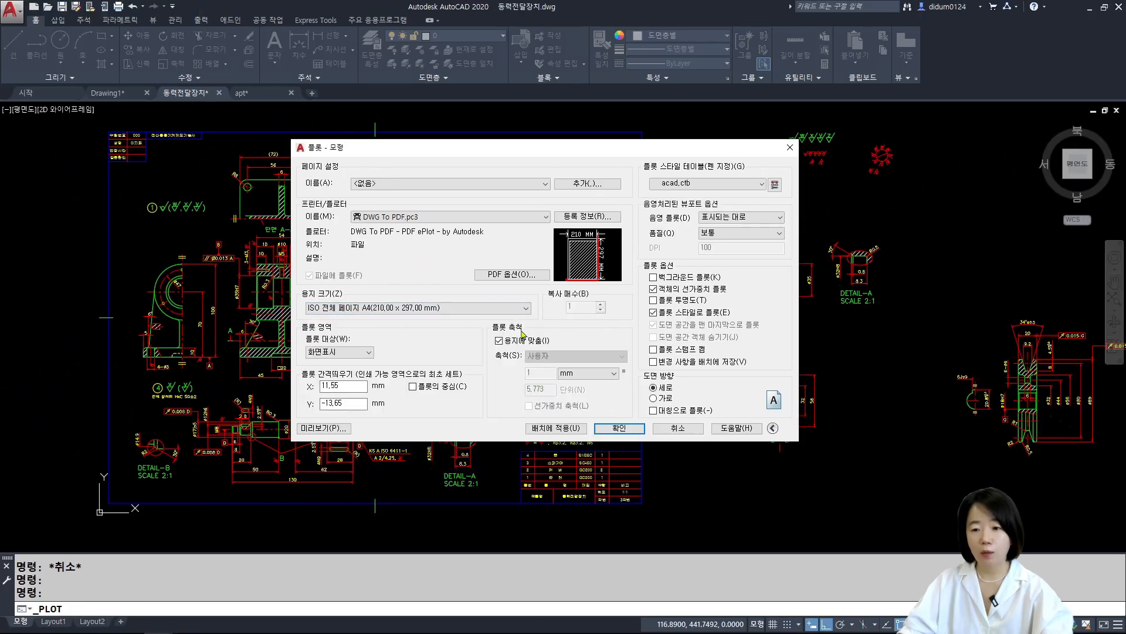
pyautogui.click(621, 94)
pyautogui.scroll(-8, 517, 503)
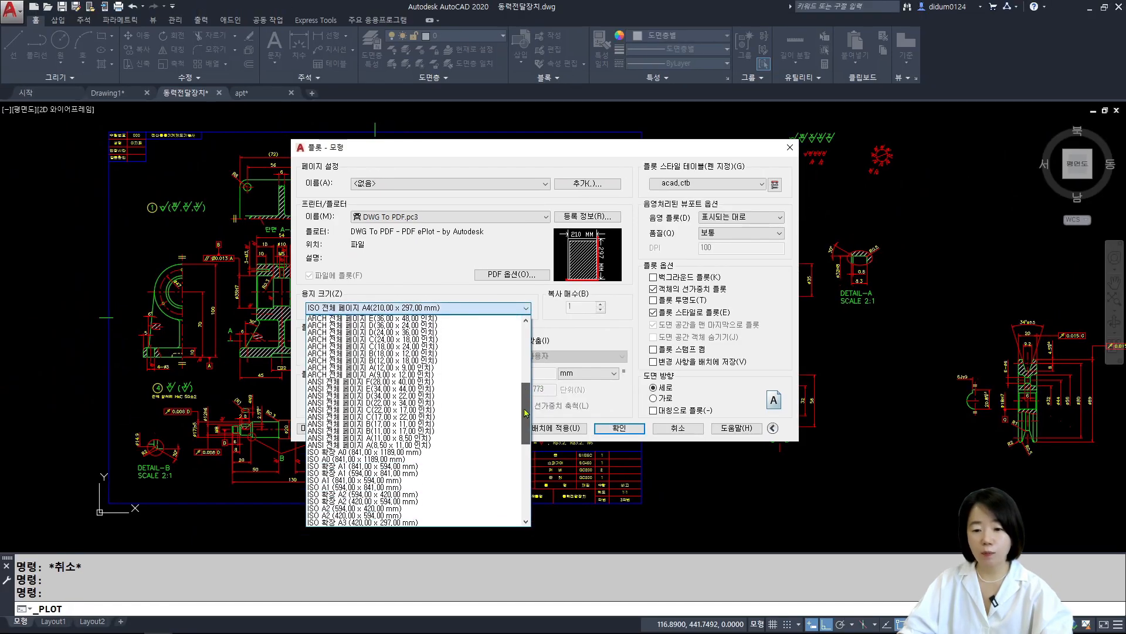
pyautogui.scroll(7, 517, 503)
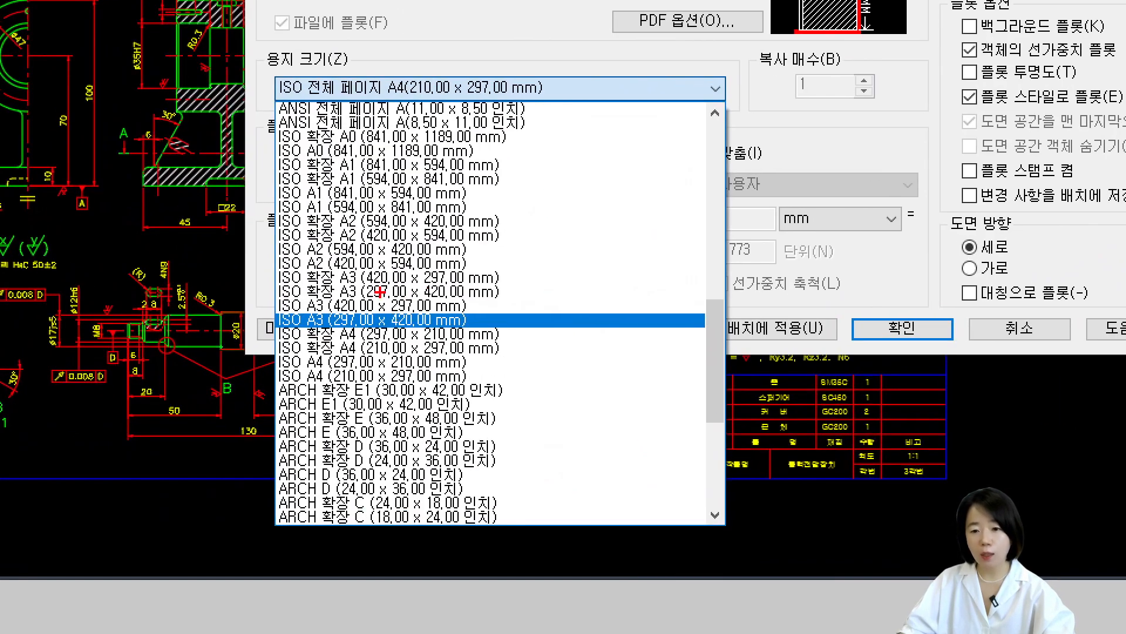
pyautogui.moveTo(273, 282); pyautogui.dragTo(512, 314)
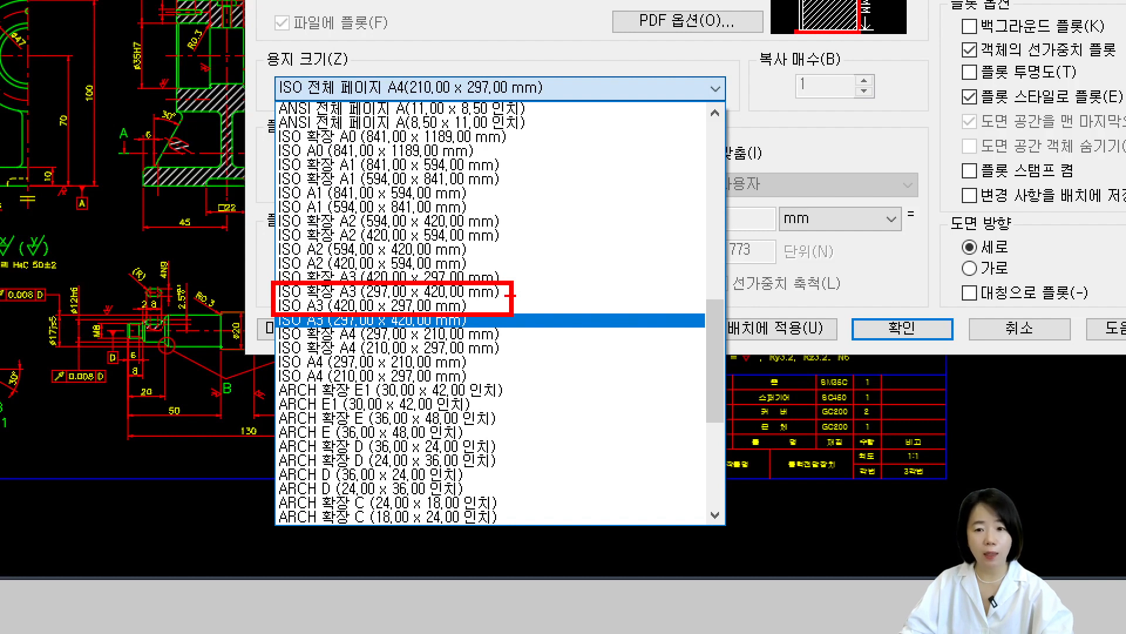
pyautogui.moveTo(269, 65)
pyautogui.mouseDown()
pyautogui.moveTo(381, 100)
pyautogui.moveTo(558, 100)
pyautogui.mouseUp()
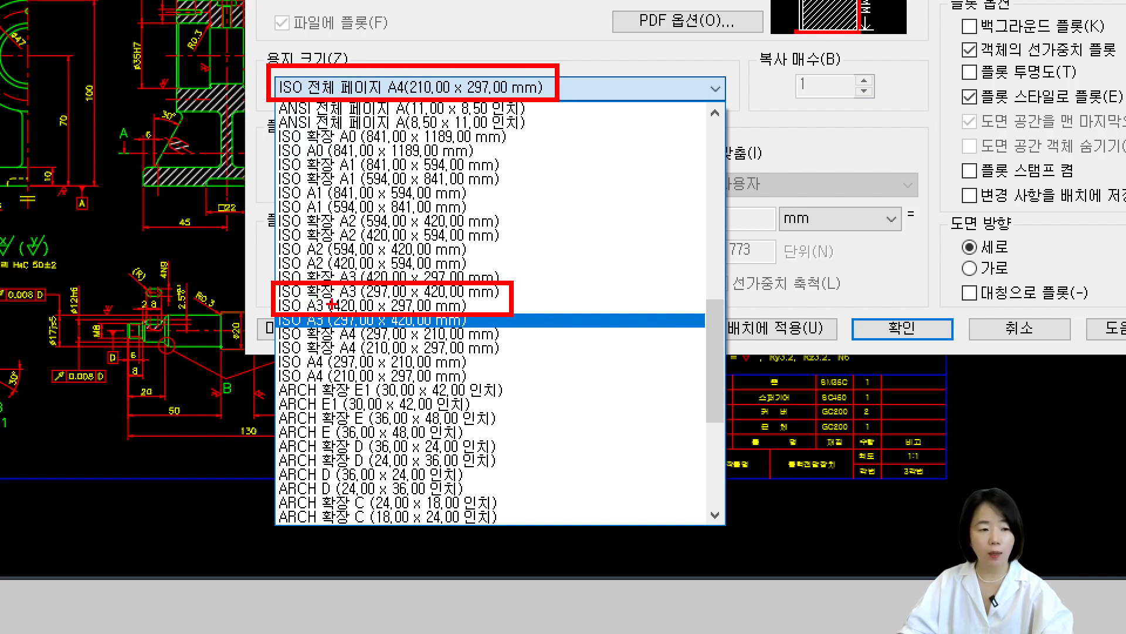
pyautogui.press('Escape')
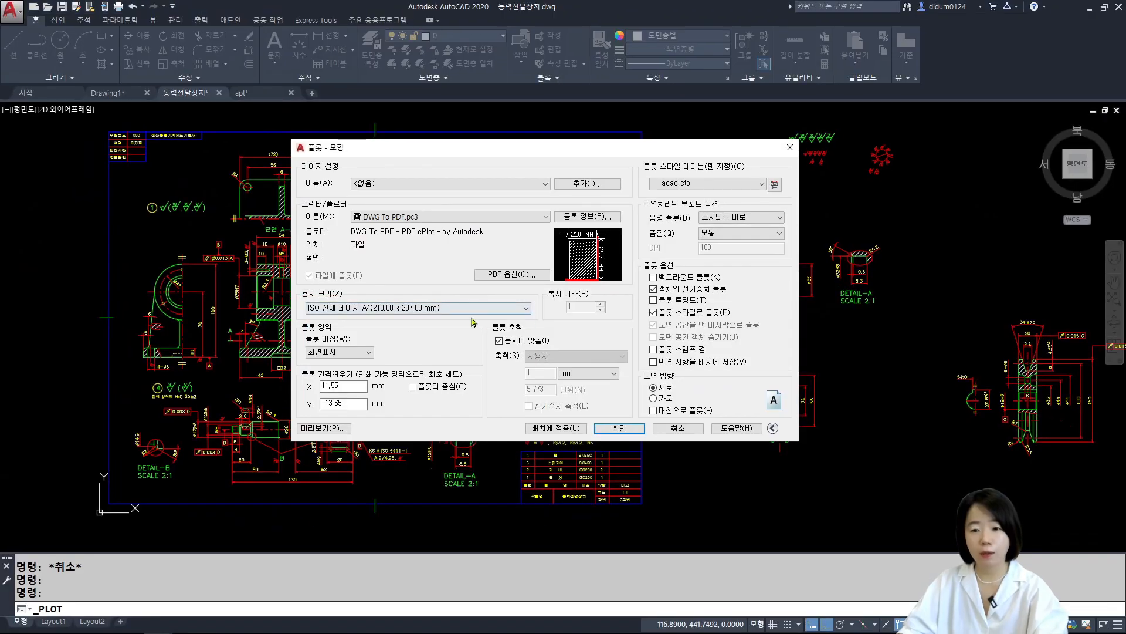
# Set the plot's paper size to ISO 전체 페이지 A3 (420.00 x 297.00 mm).
pyautogui.click(391, 309)
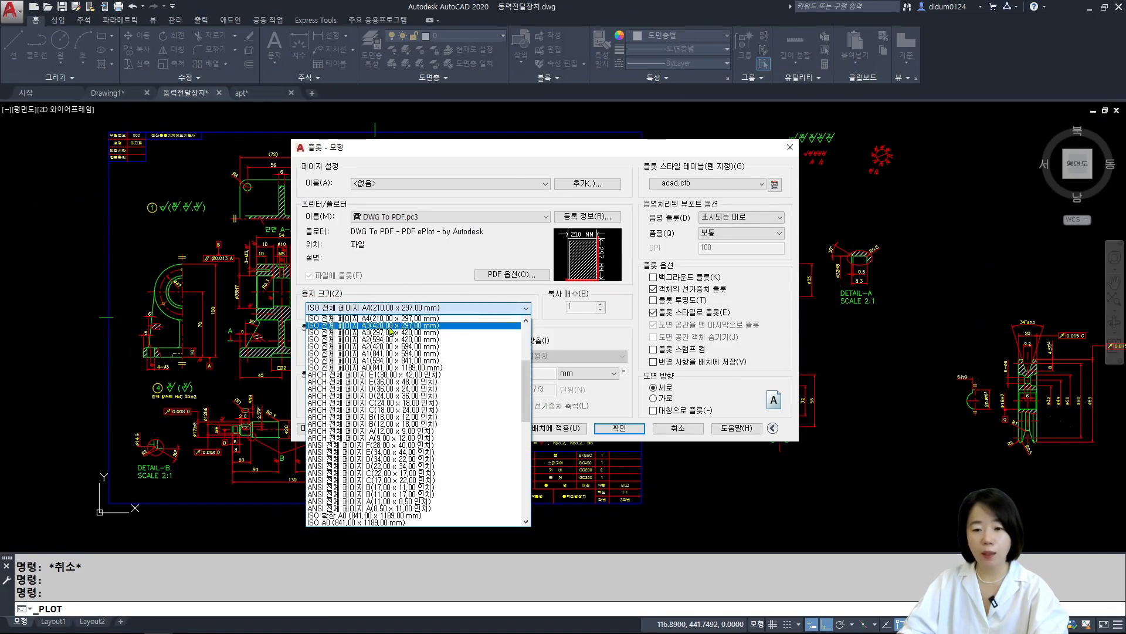
pyautogui.click(392, 327)
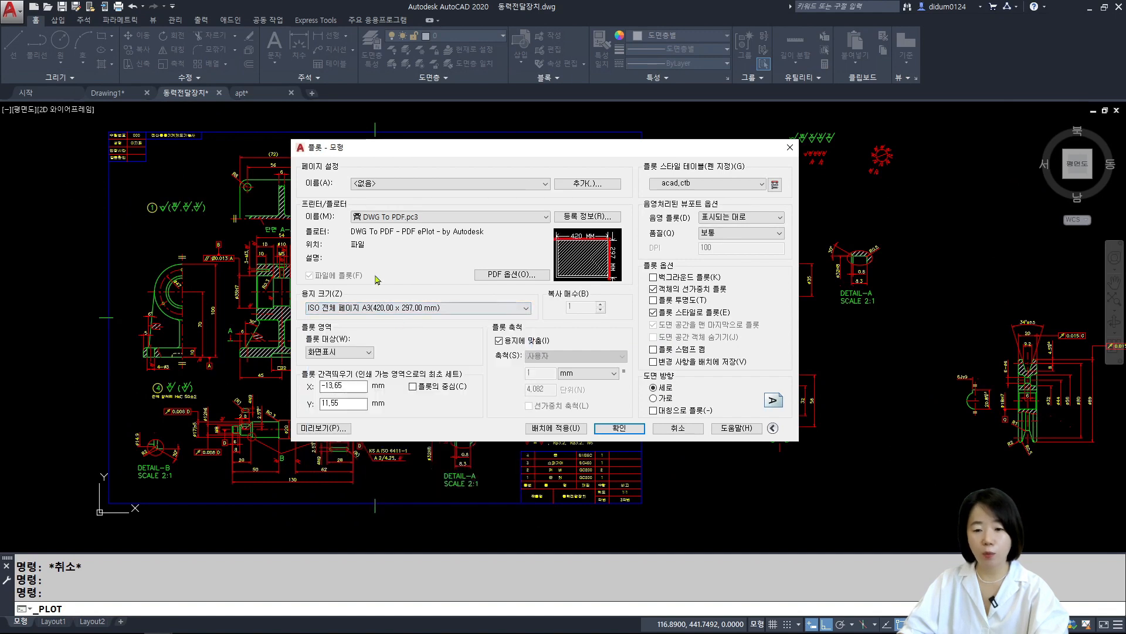
# Set the plot area to the drawing limits (한계) and center the plot on the paper.
pyautogui.click(352, 354)
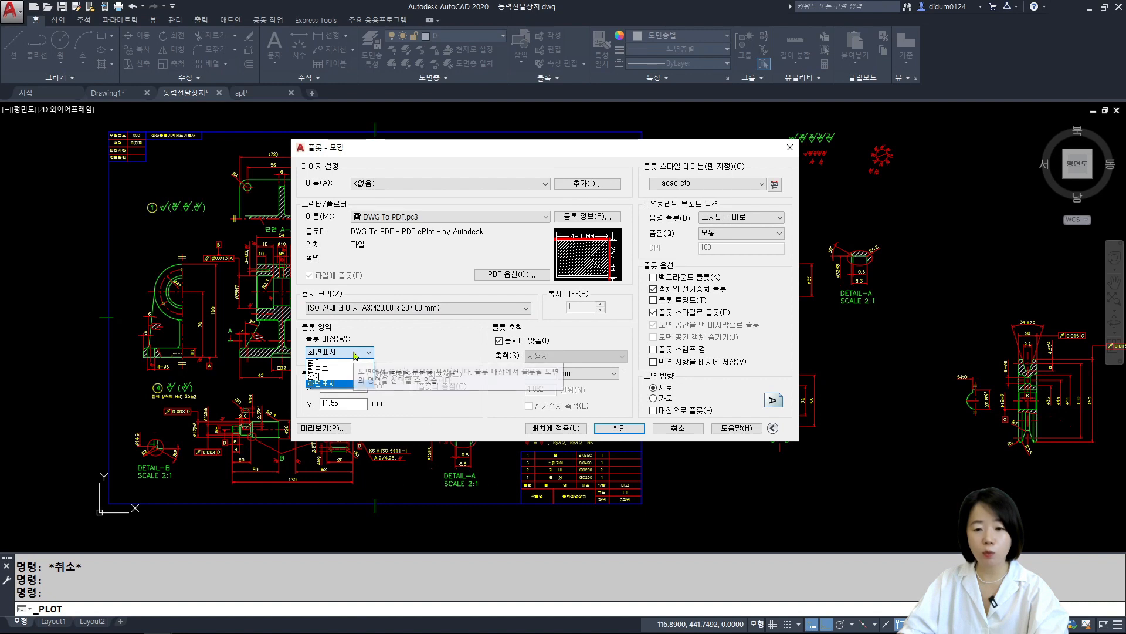
pyautogui.click(325, 378)
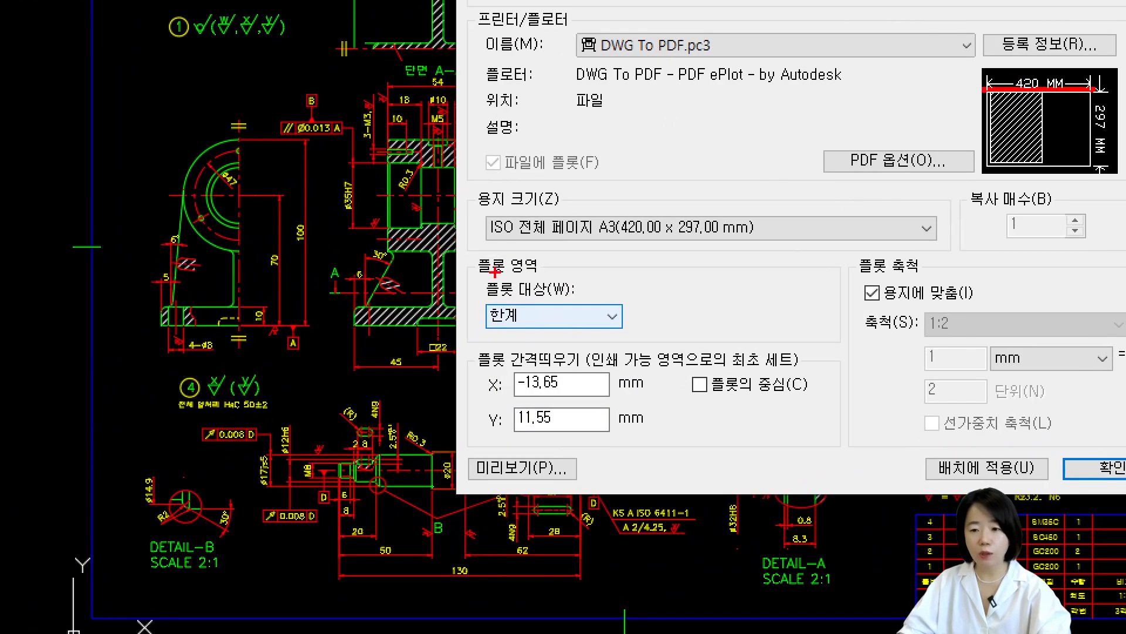
pyautogui.moveTo(476, 276); pyautogui.dragTo(650, 336)
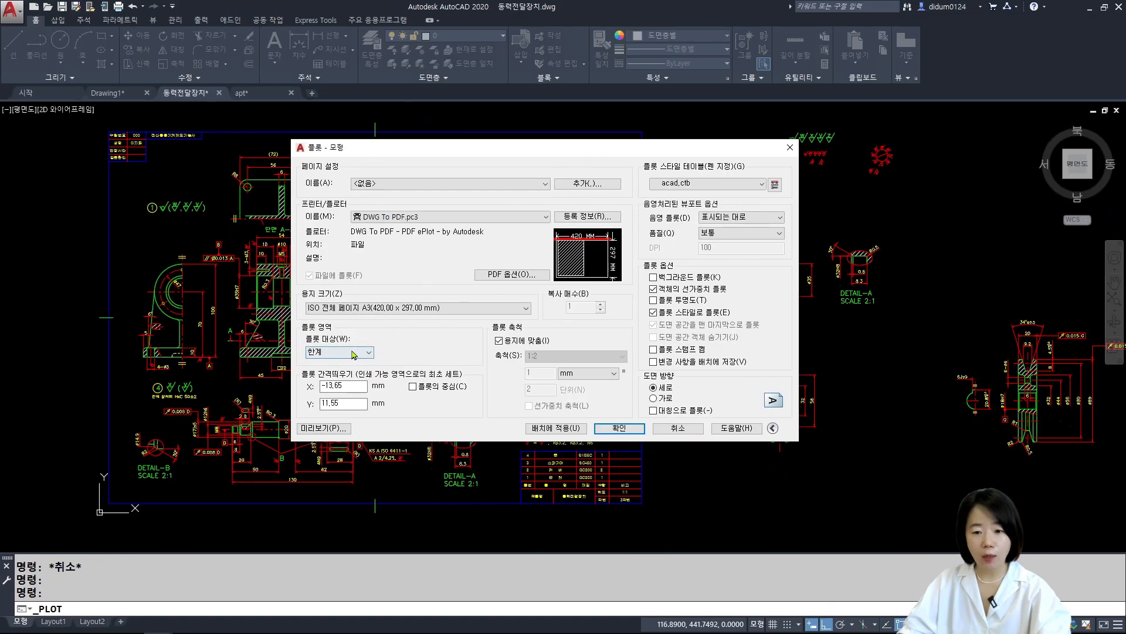
pyautogui.click(354, 352)
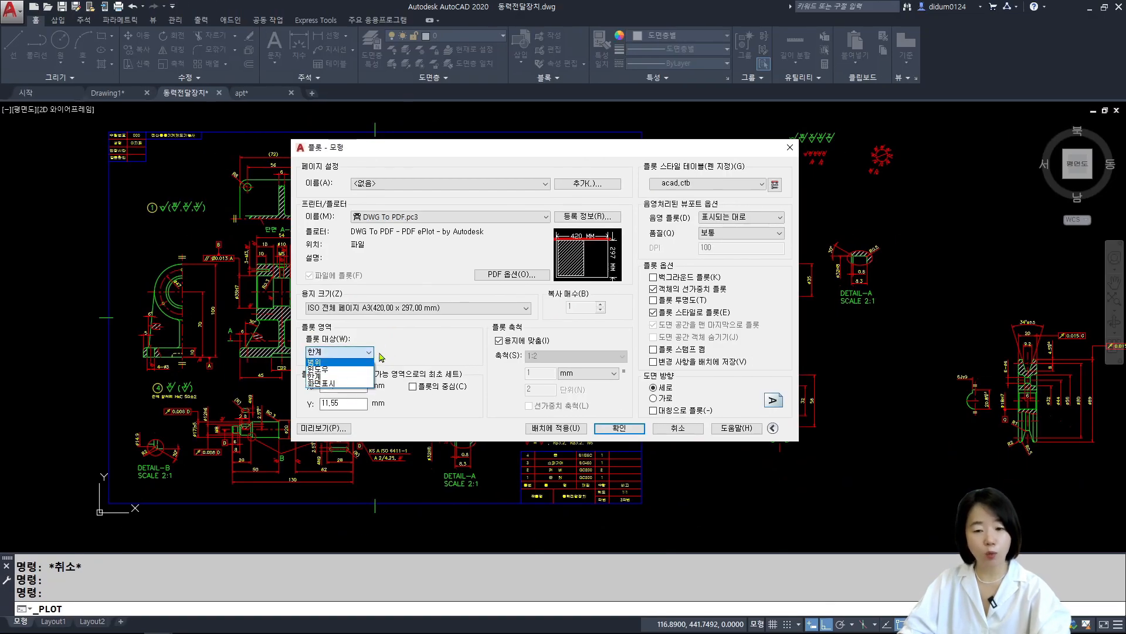
pyautogui.click(332, 376)
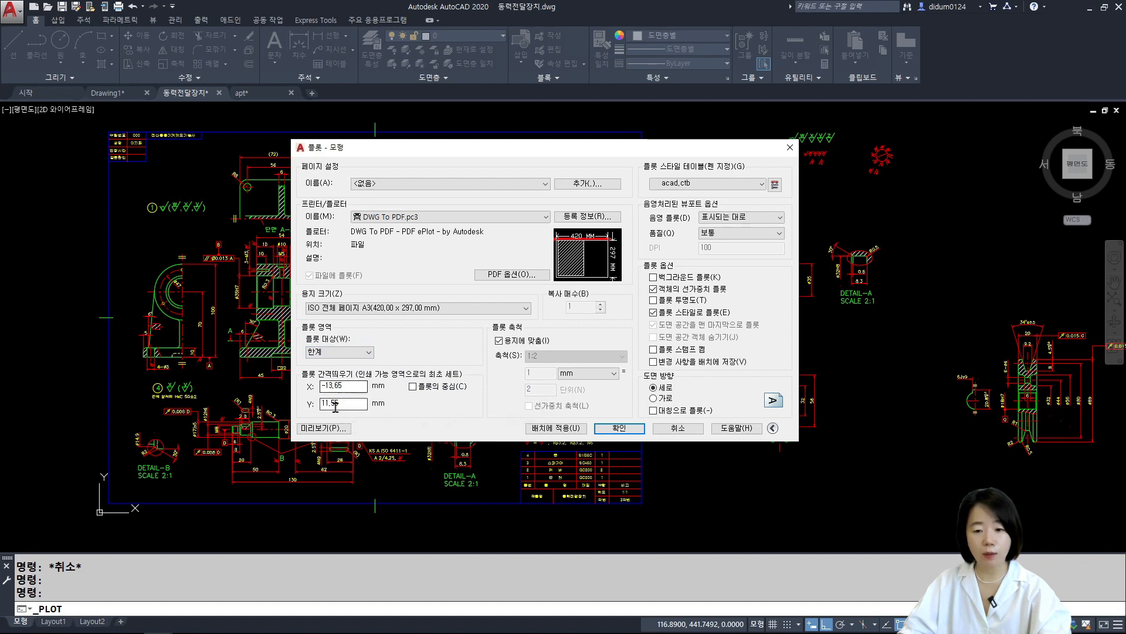
pyautogui.click(413, 387)
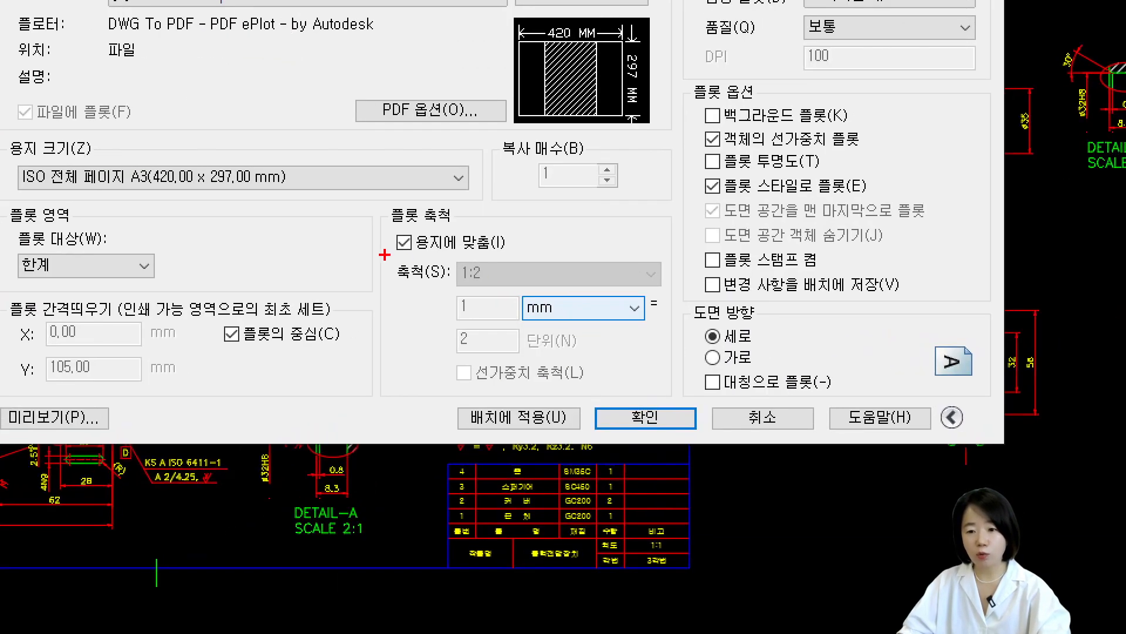
pyautogui.moveTo(384, 255); pyautogui.dragTo(520, 287)
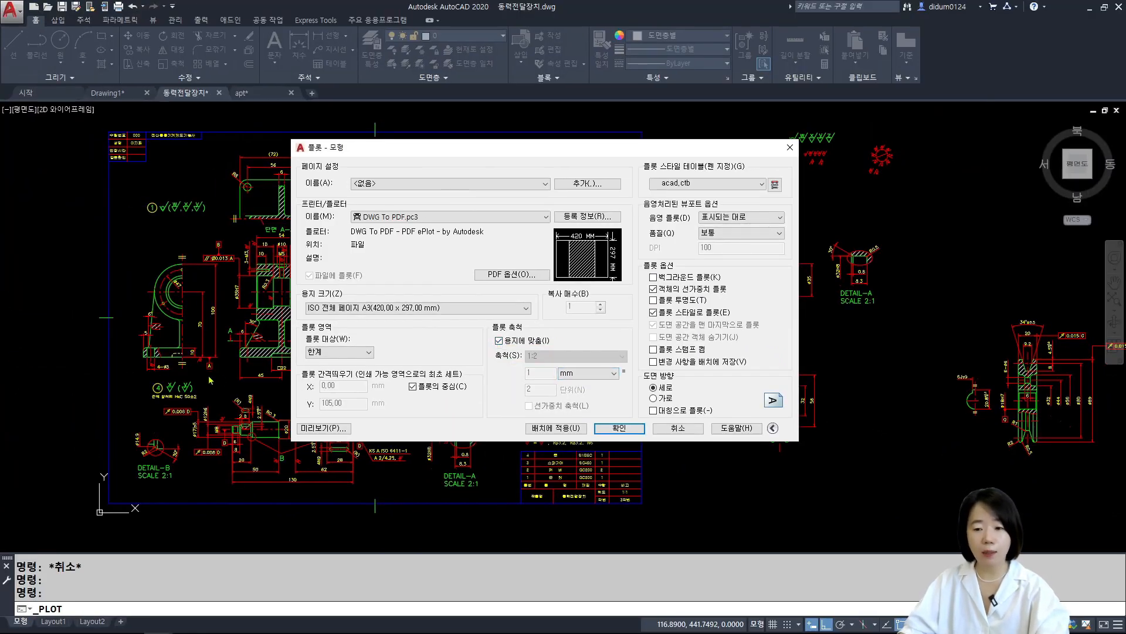
# Turn off fit to paper to examine the fixed plot scales offered, and restore fit to paper.
pyautogui.click(498, 340)
pyautogui.click(557, 355)
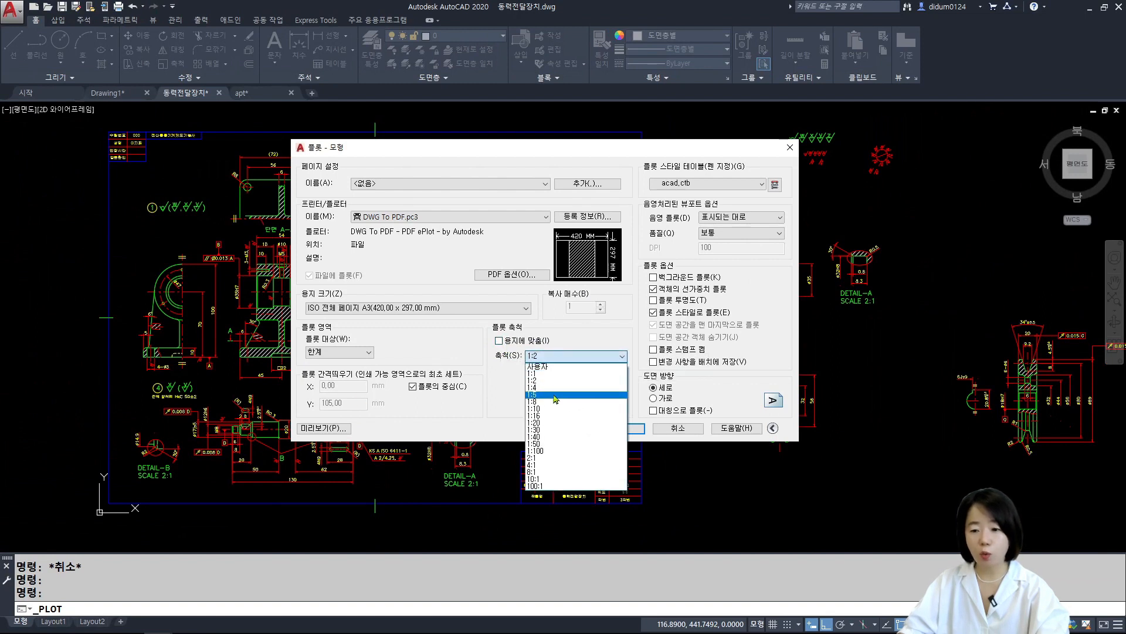
pyautogui.click(582, 339)
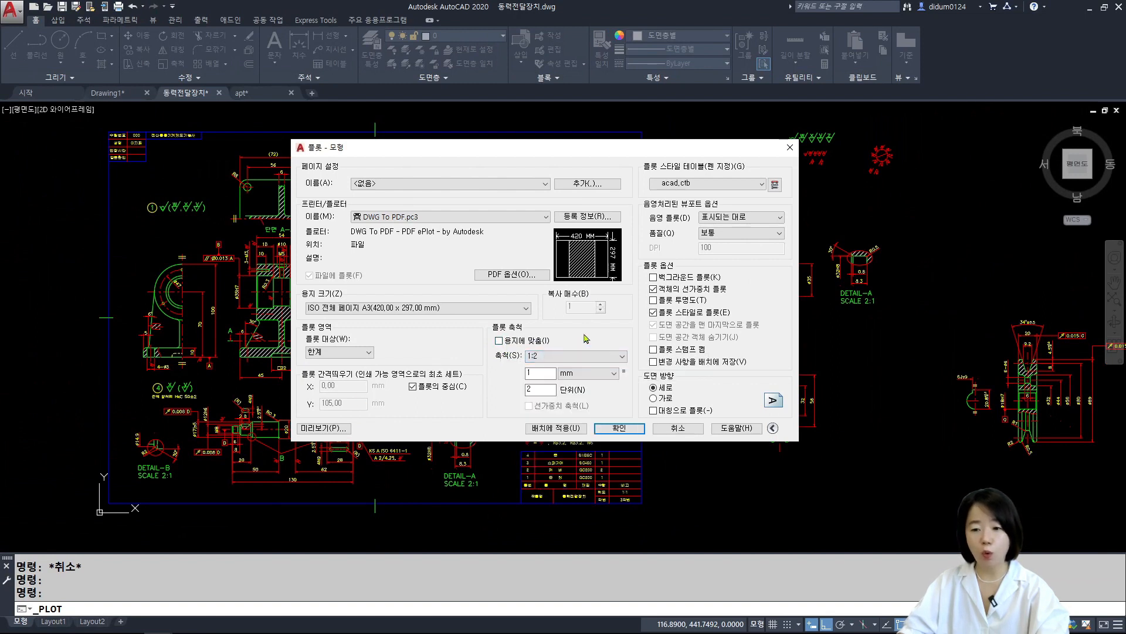
pyautogui.click(498, 341)
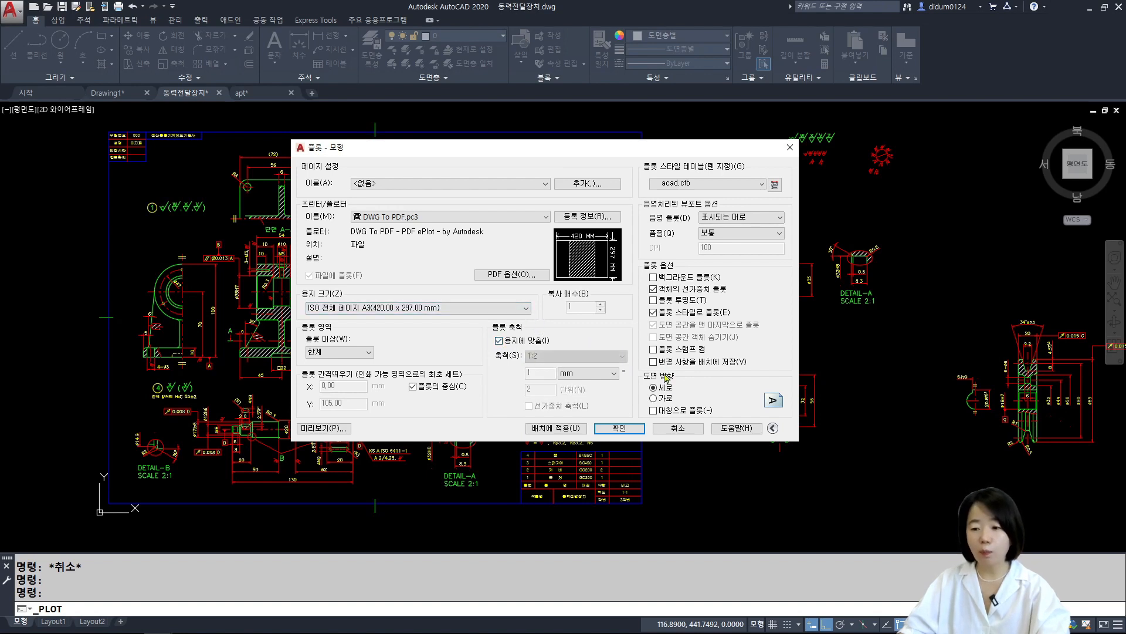
# Set the drawing orientation to landscape (가로) and check the sheet in the plot preview.
pyautogui.click(663, 400)
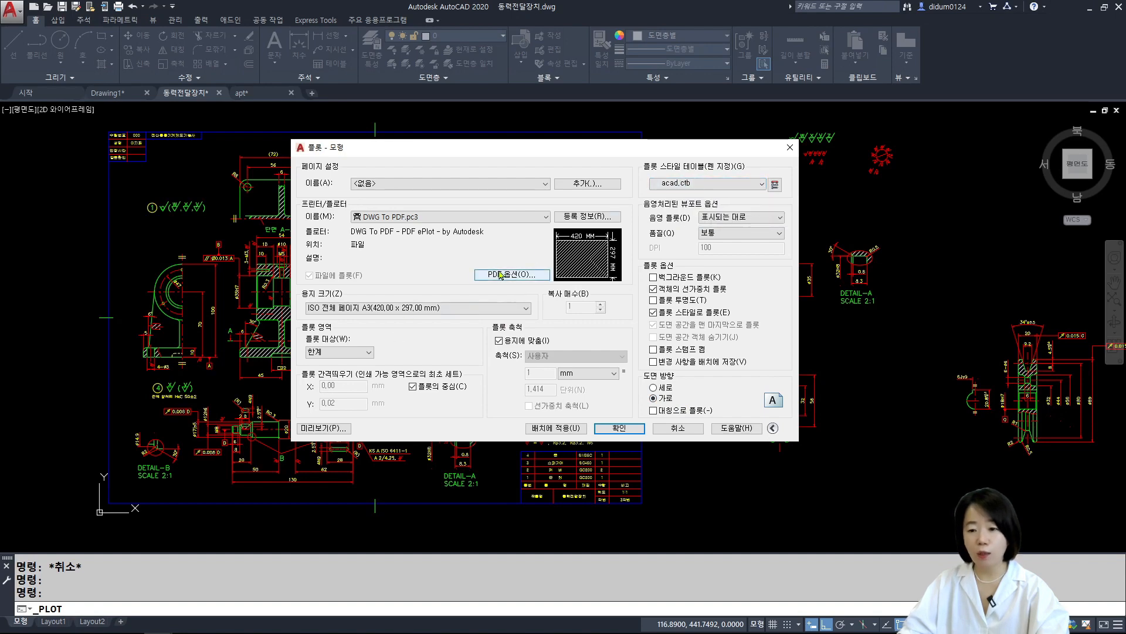
pyautogui.click(334, 429)
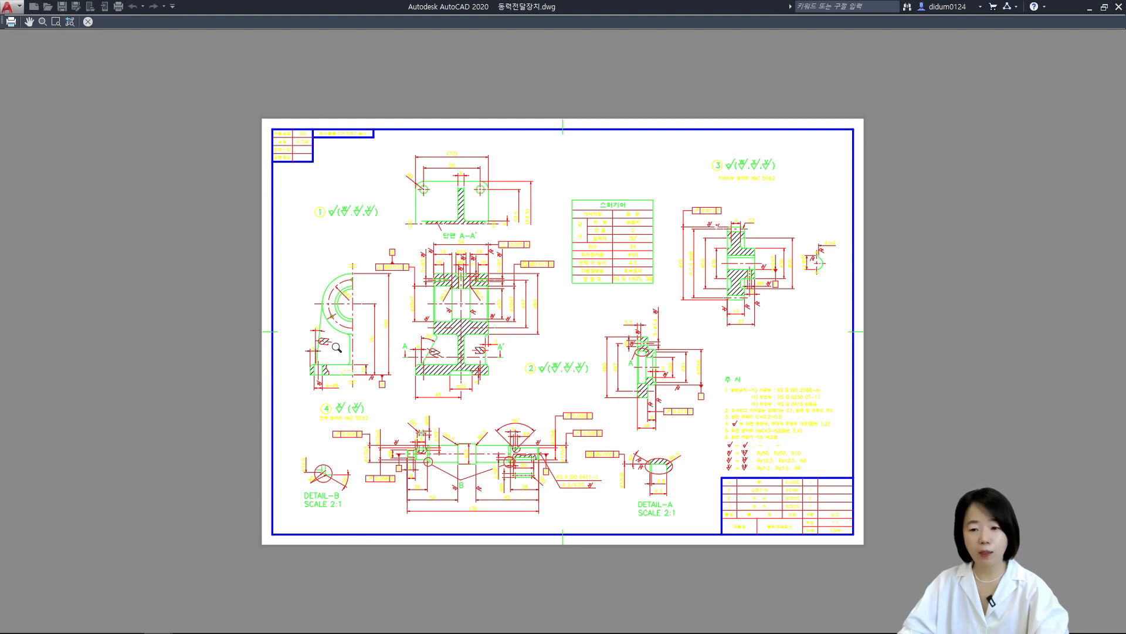
pyautogui.scroll(8, 433, 405)
pyautogui.scroll(-9, 432, 406)
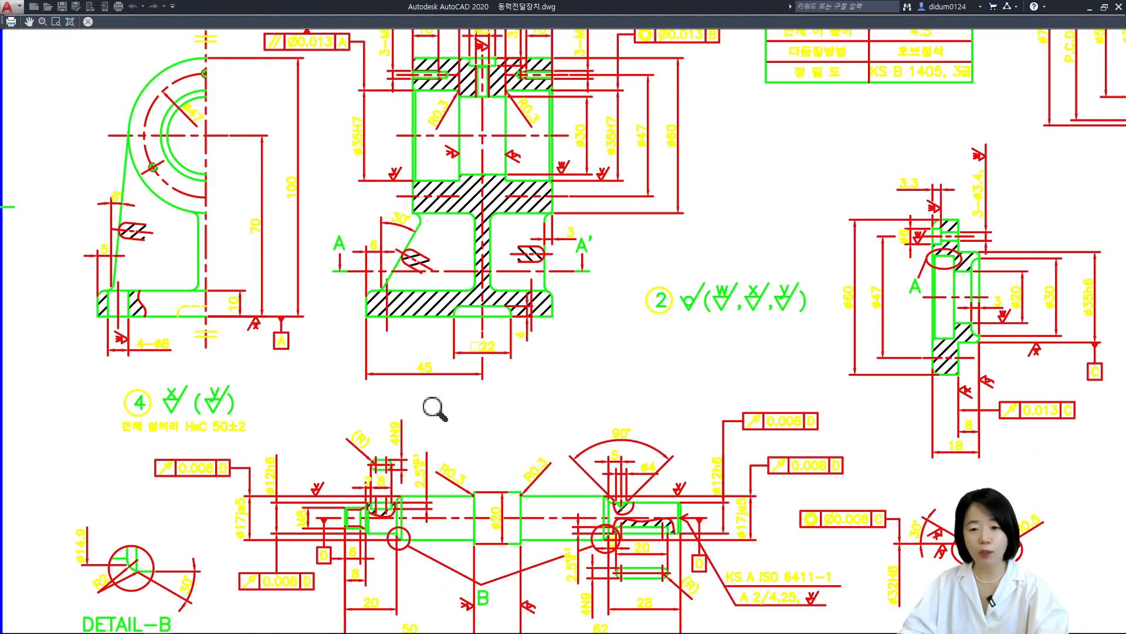
pyautogui.scroll(3, 492, 377)
pyautogui.scroll(-3, 492, 377)
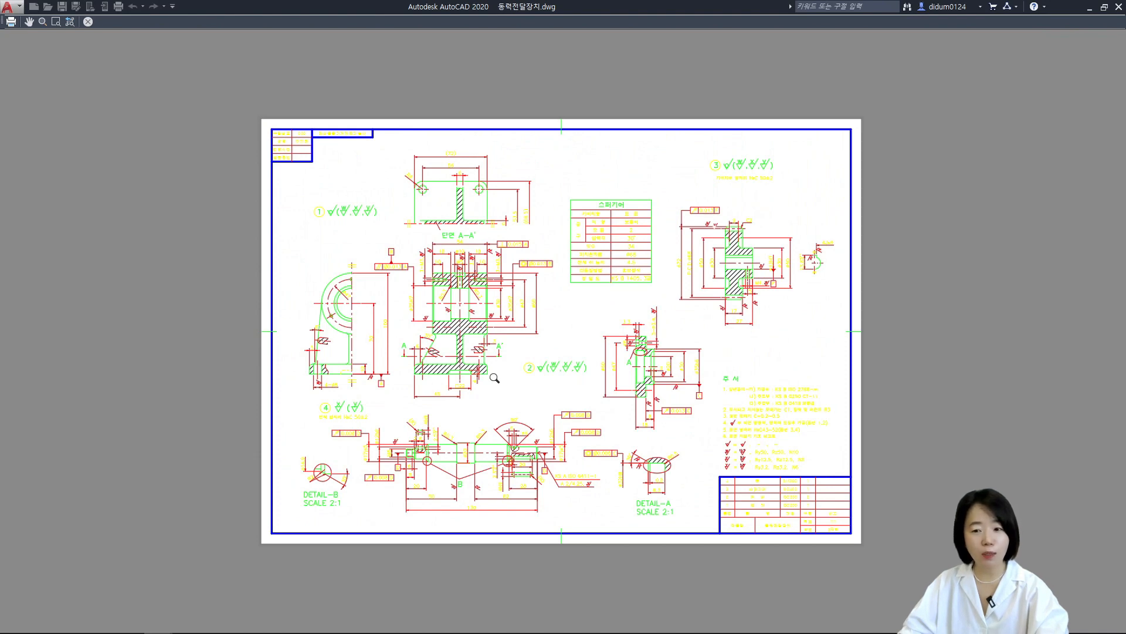
pyautogui.rightClick(495, 378)
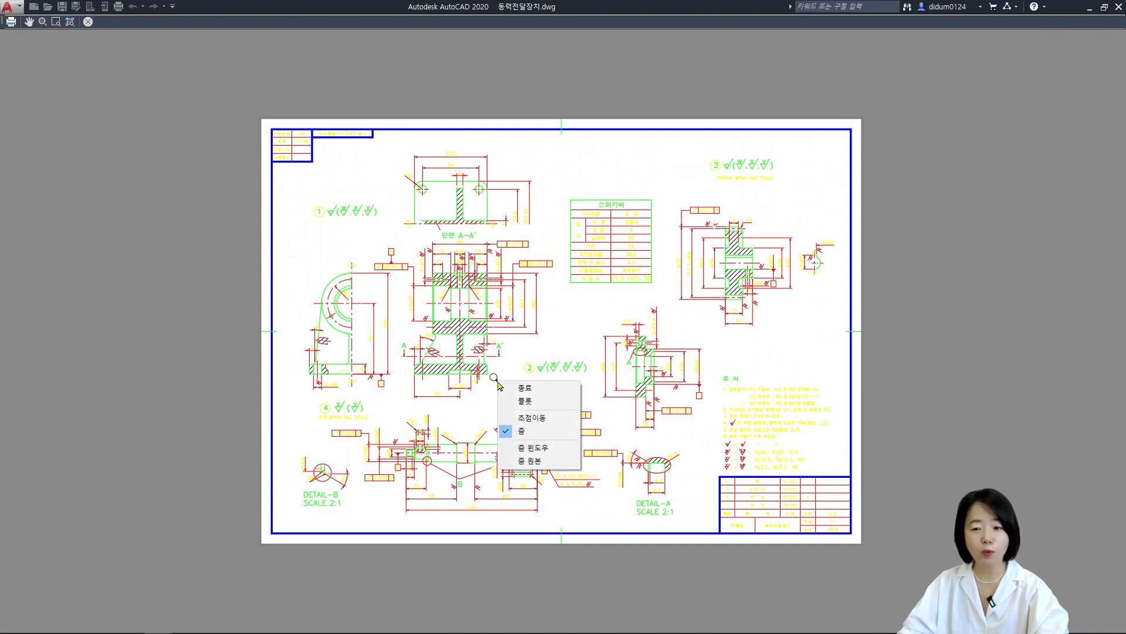
pyautogui.click(537, 392)
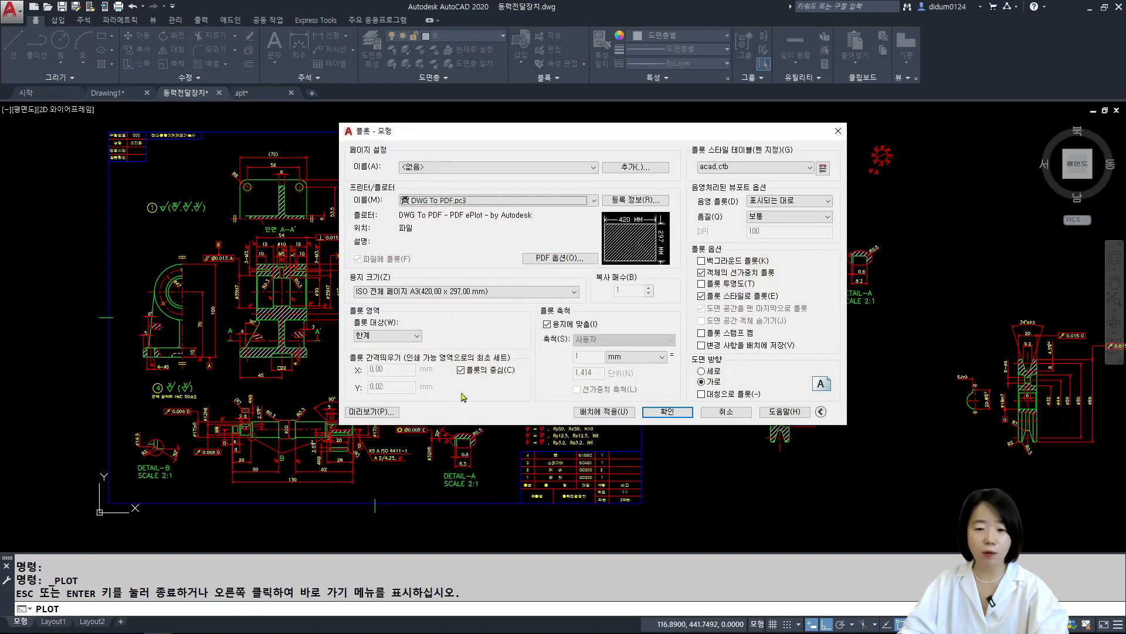
# Assign the monochrome.ctb plot style table and apply it to all layouts.
pyautogui.click(796, 171)
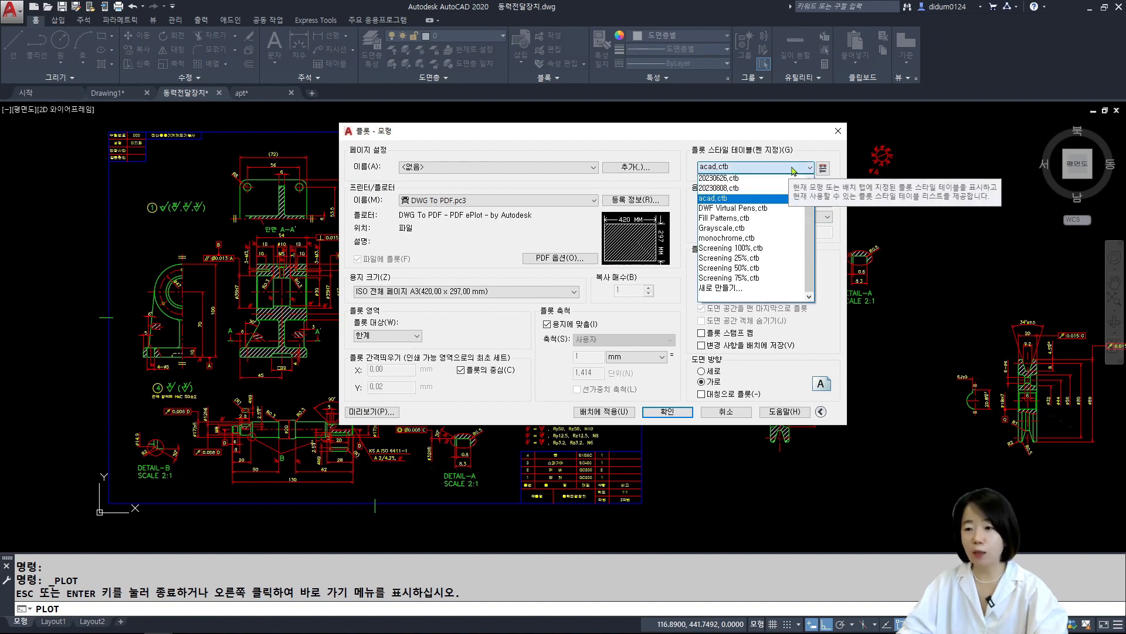
pyautogui.click(736, 239)
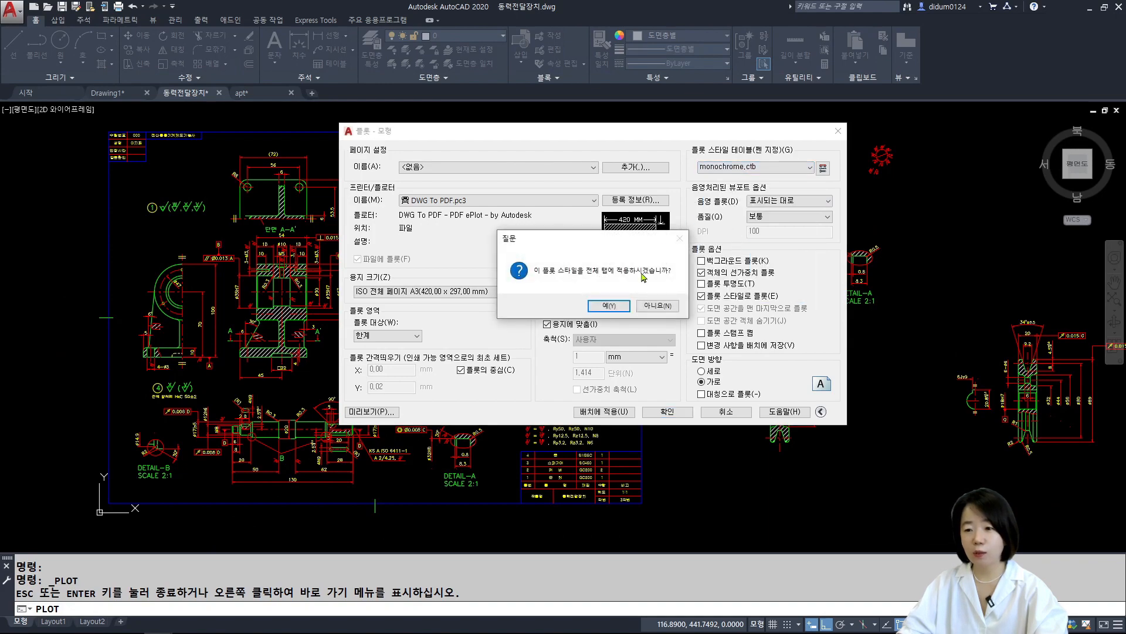
pyautogui.click(620, 303)
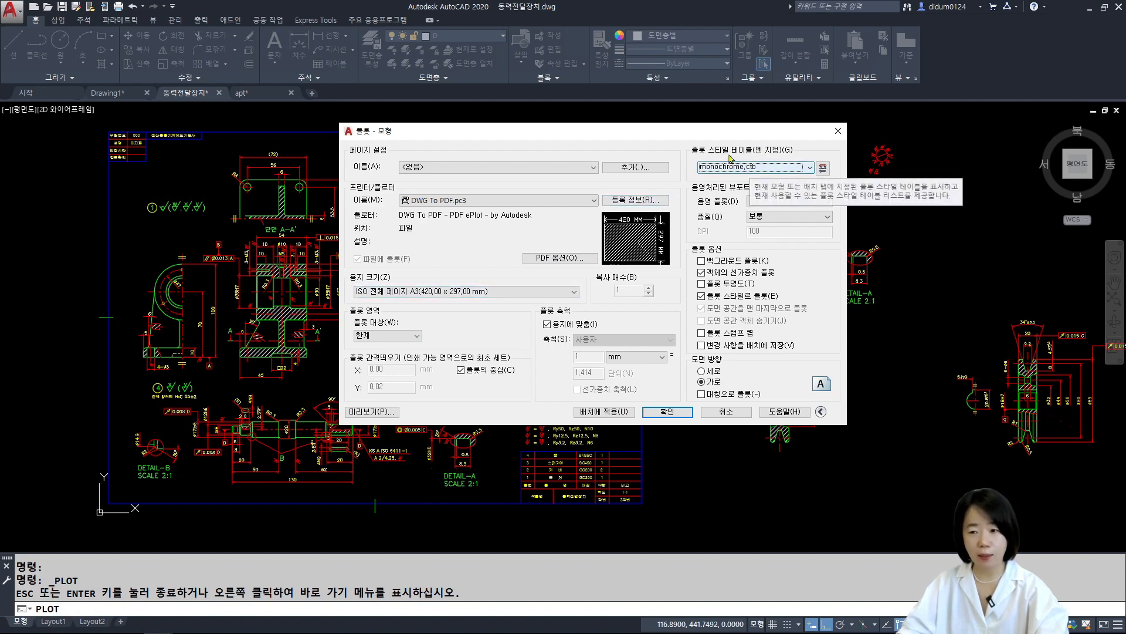
# Preview the monochrome plot and examine the line weights, dimensions and hatching of the part views up close and on the full sheet.
pyautogui.click(390, 413)
pyautogui.scroll(3, 322, 417)
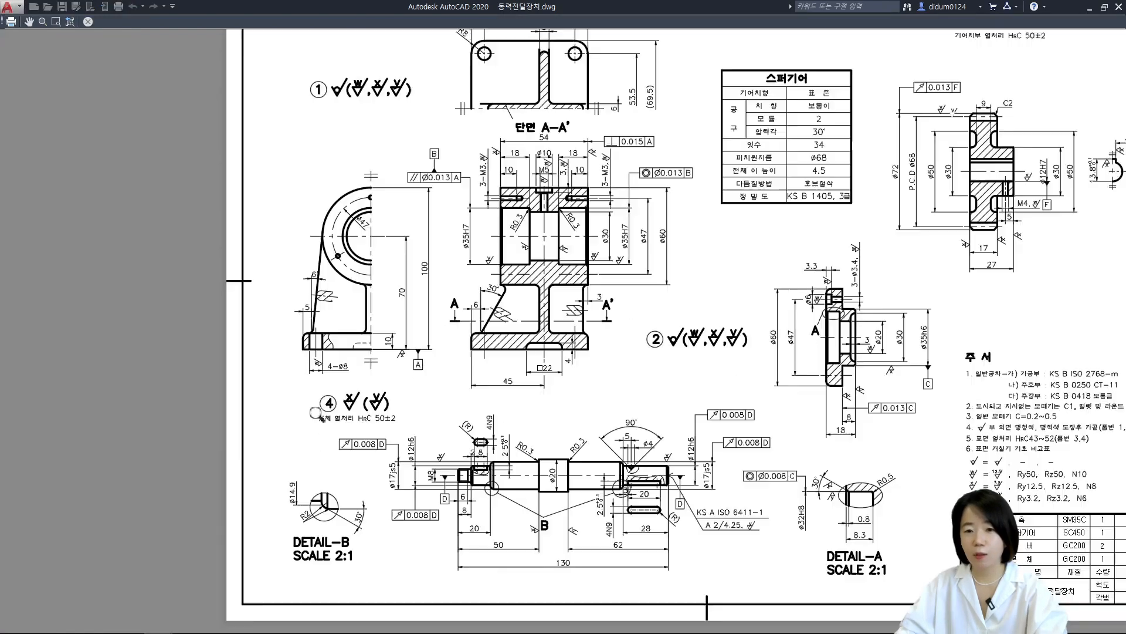
pyautogui.scroll(2, 321, 417)
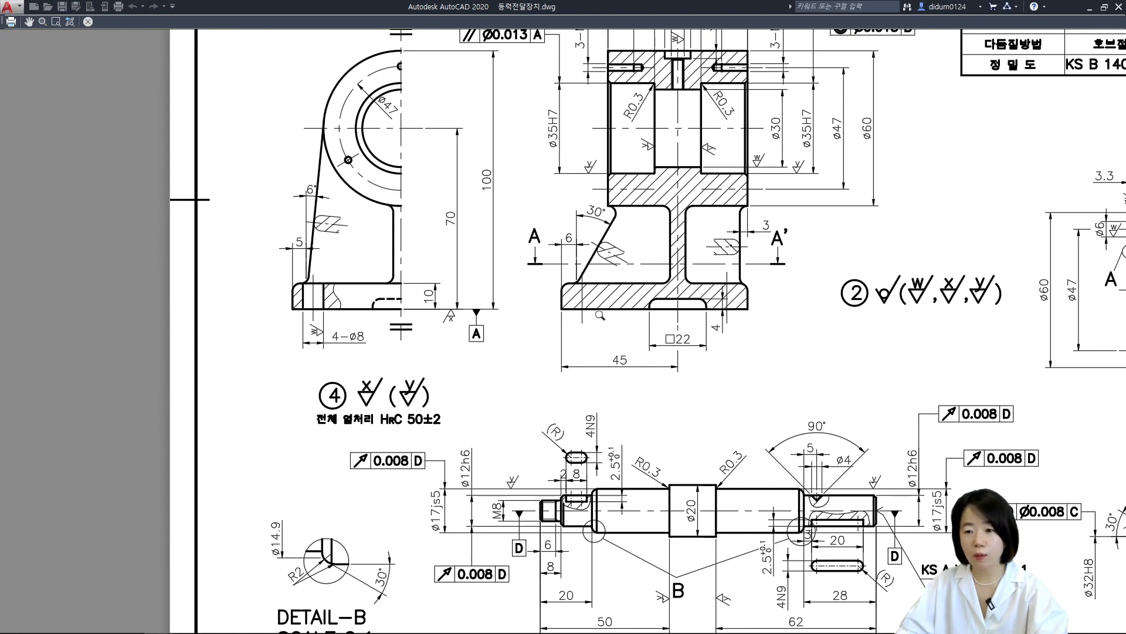
pyautogui.scroll(2, 600, 315)
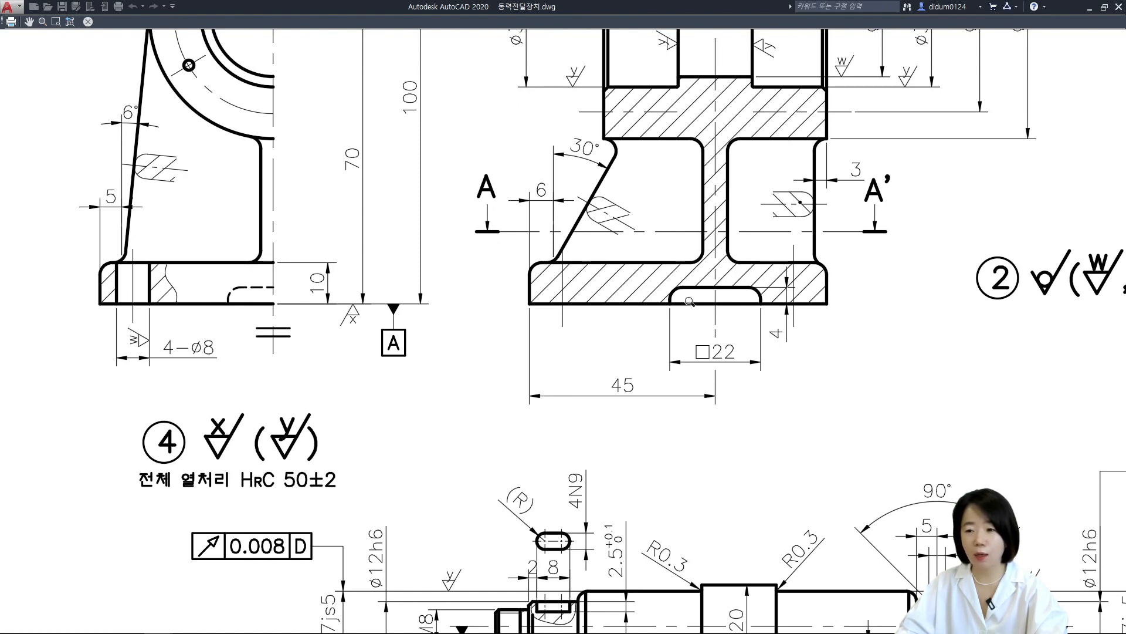
pyautogui.scroll(-2, 690, 302)
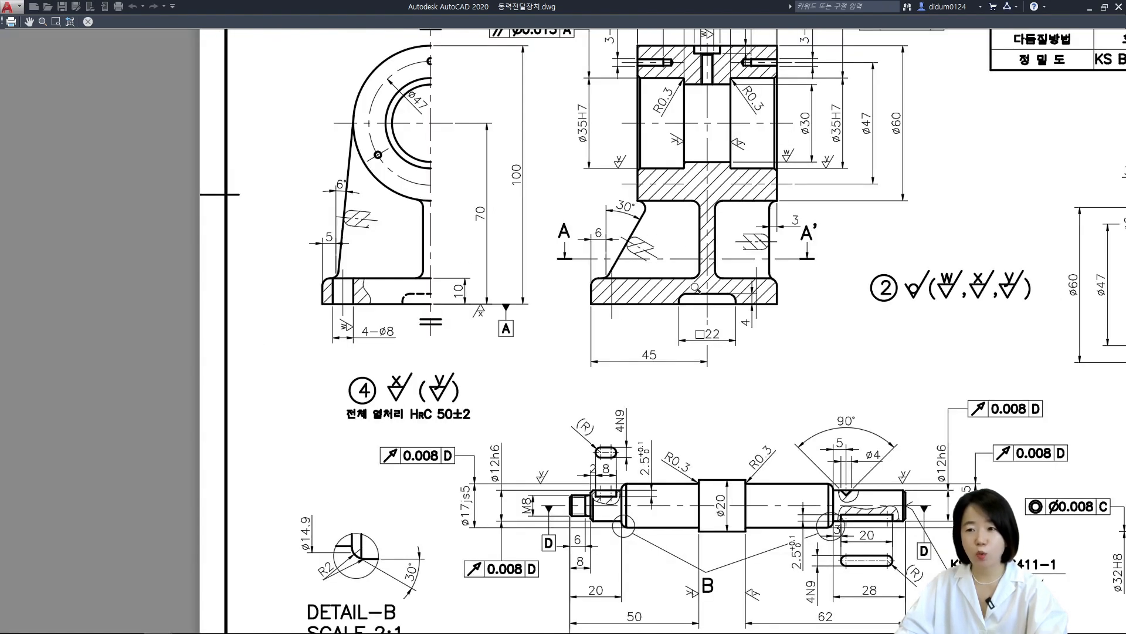
pyautogui.moveTo(747, 259); pyautogui.dragTo(677, 344, button='middle')
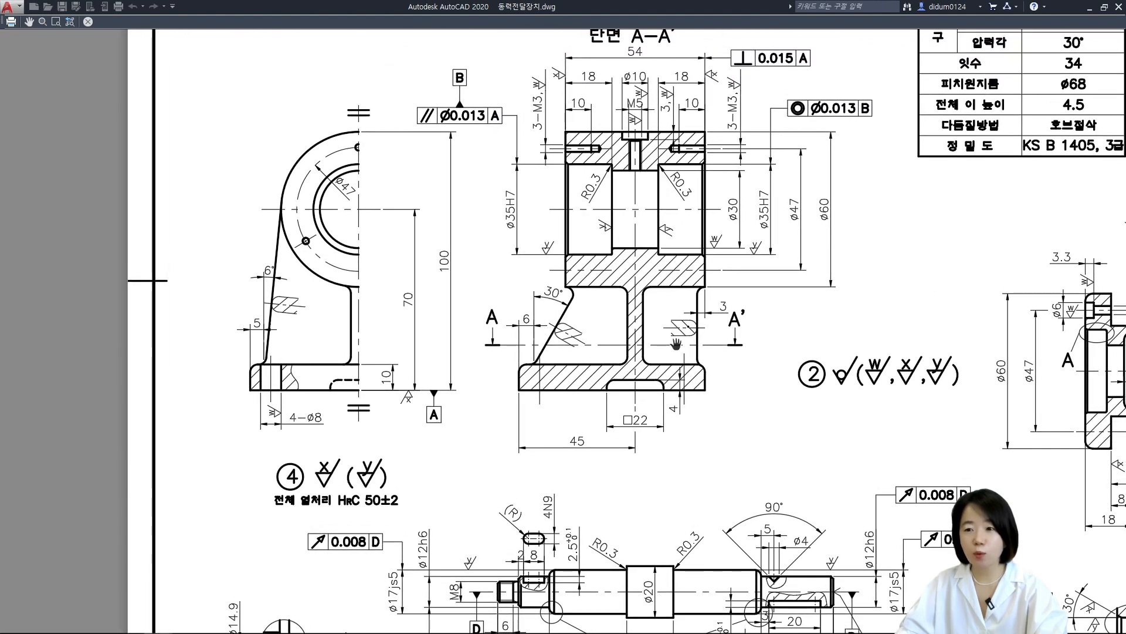
pyautogui.scroll(2, 676, 344)
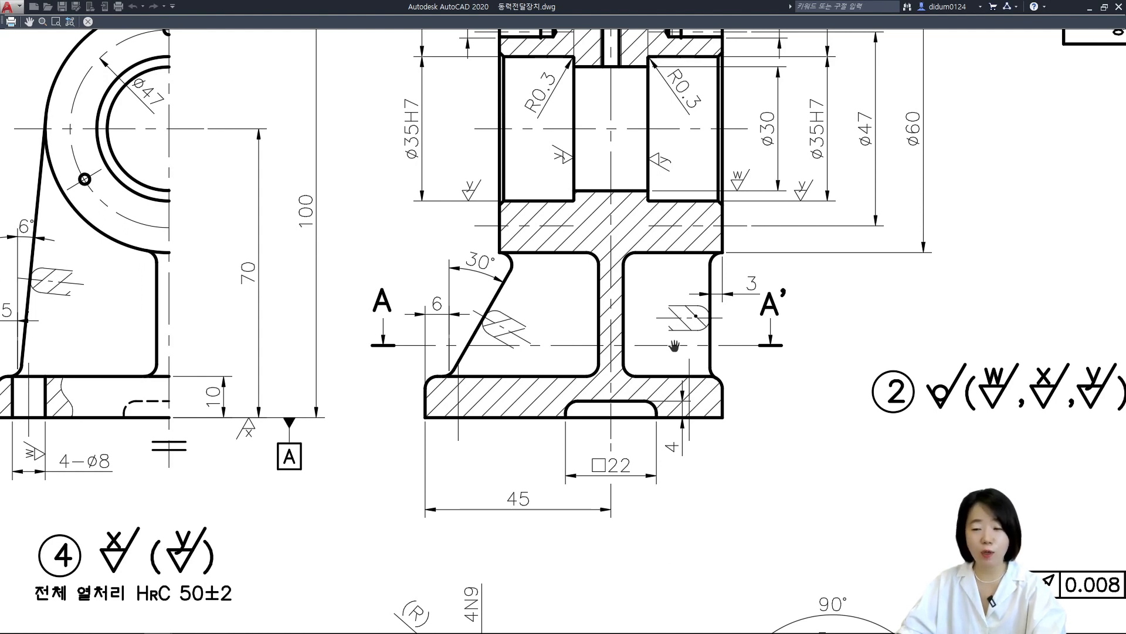
pyautogui.scroll(-2, 675, 346)
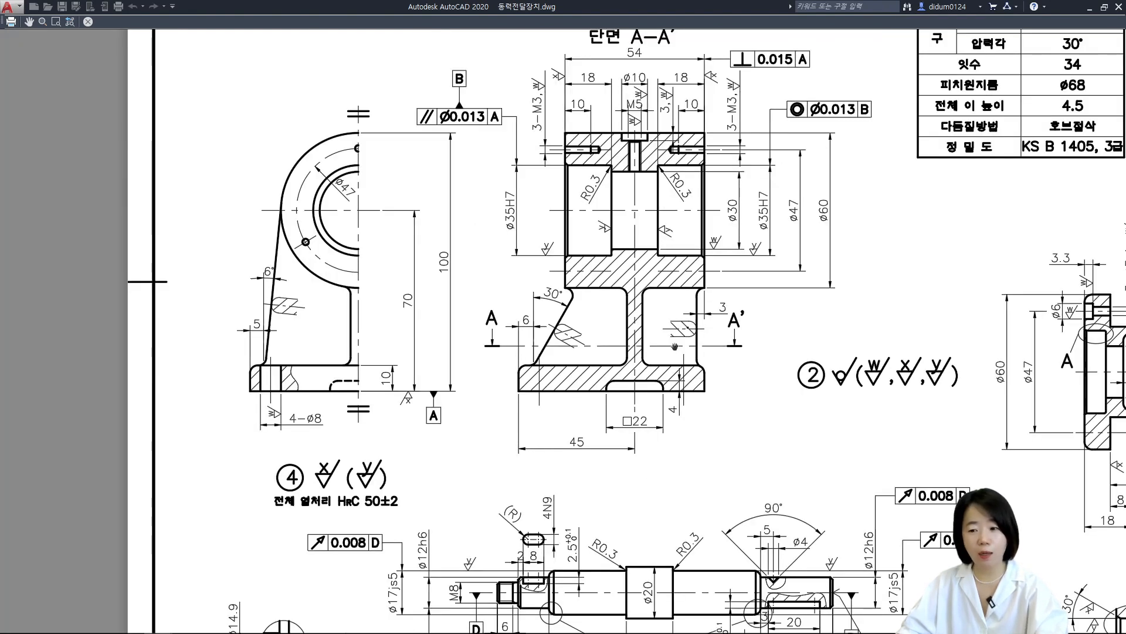
pyautogui.scroll(-2, 674, 346)
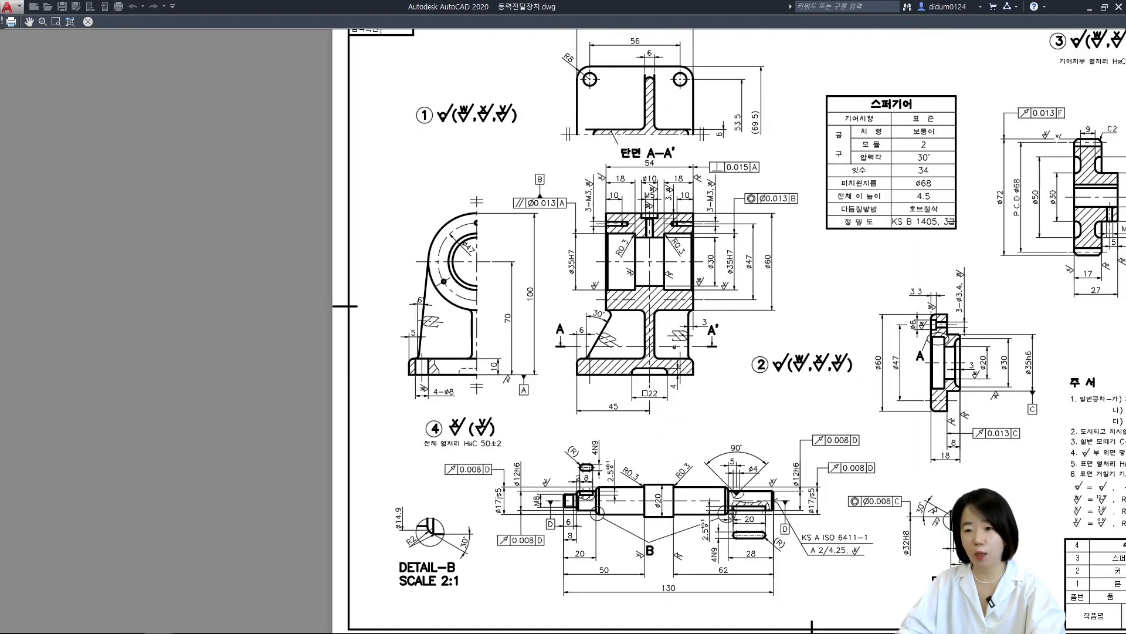
pyautogui.moveTo(750, 347)
pyautogui.mouseDown()
pyautogui.moveTo(486, 308)
pyautogui.moveTo(478, 323)
pyautogui.moveTo(489, 341)
pyautogui.mouseUp()
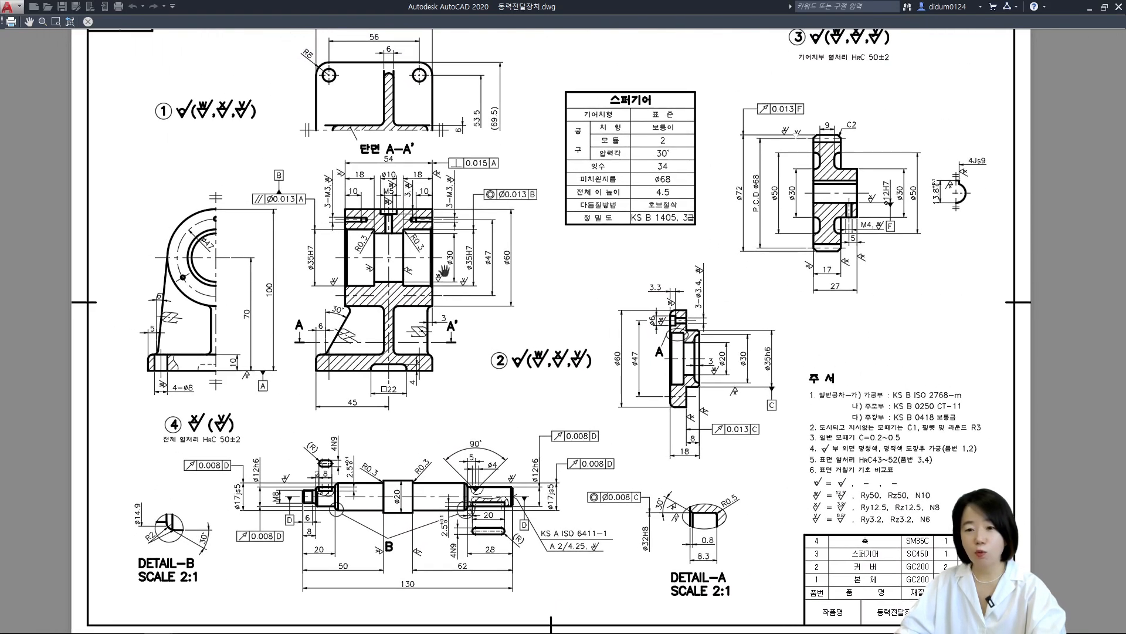
pyautogui.scroll(2, 449, 325)
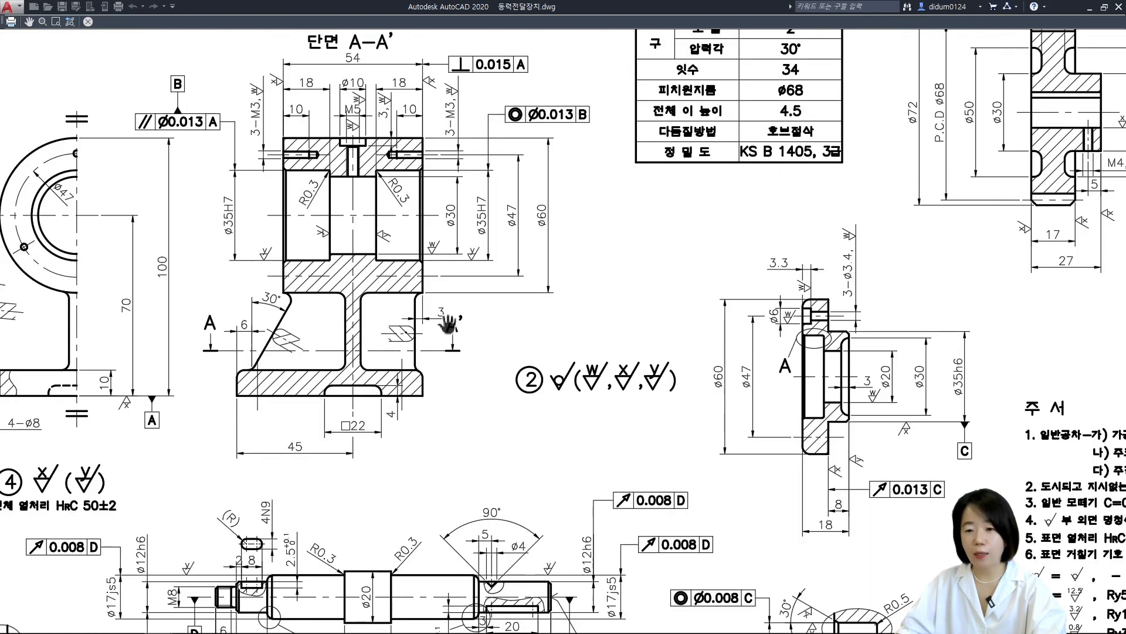
pyautogui.scroll(-2, 546, 328)
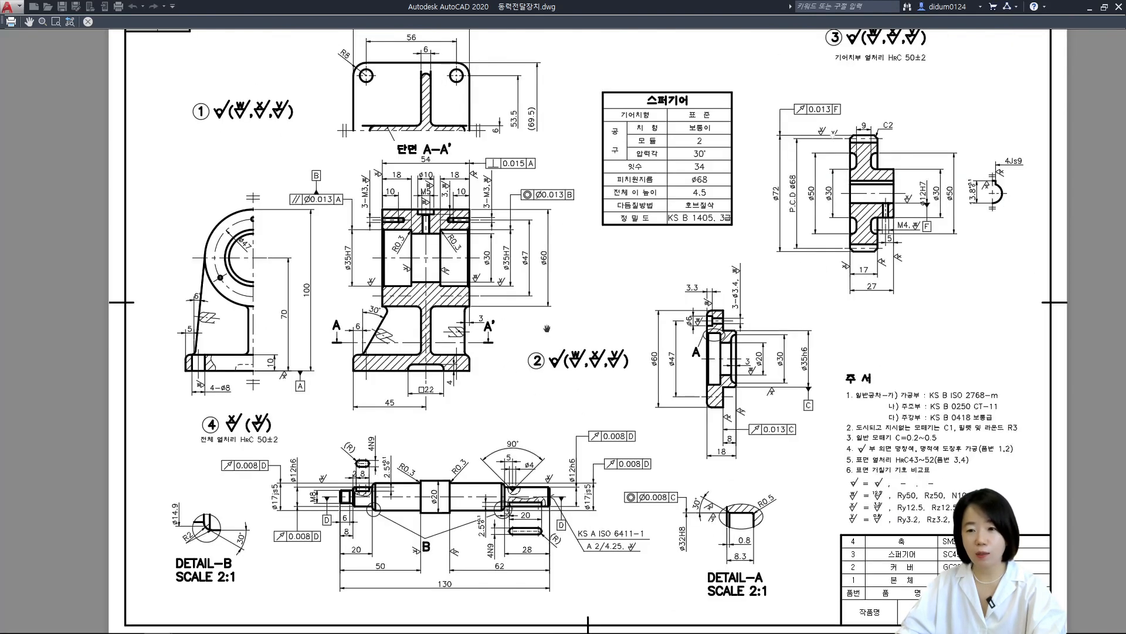
pyautogui.scroll(-2, 718, 254)
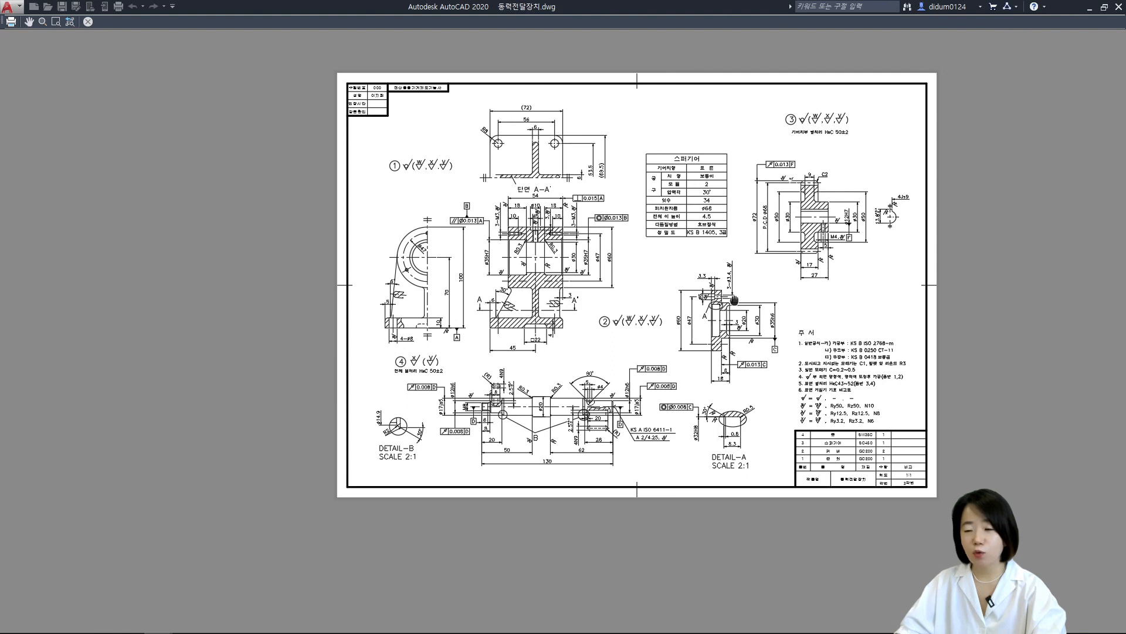
pyautogui.moveTo(734, 300); pyautogui.dragTo(616, 316)
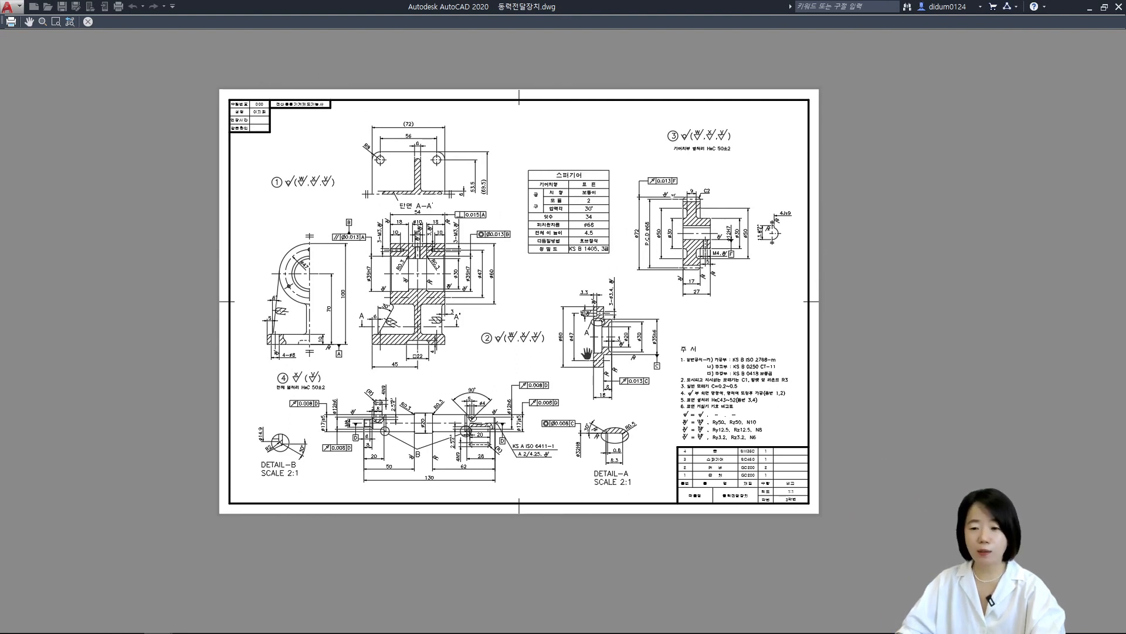
pyautogui.rightClick(578, 317)
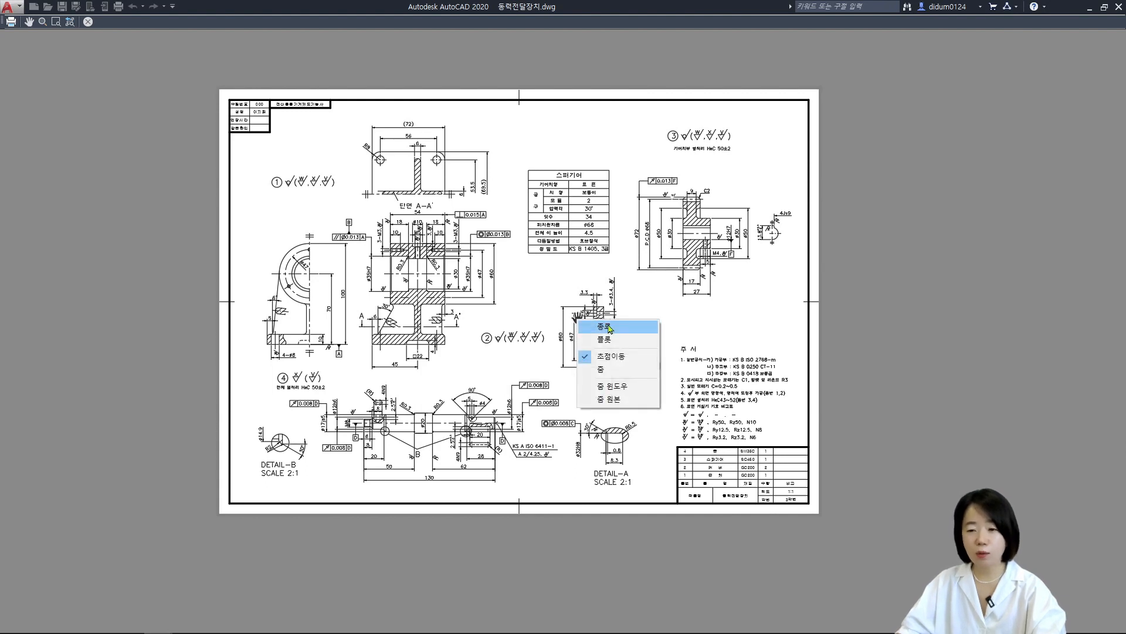
pyautogui.click(609, 327)
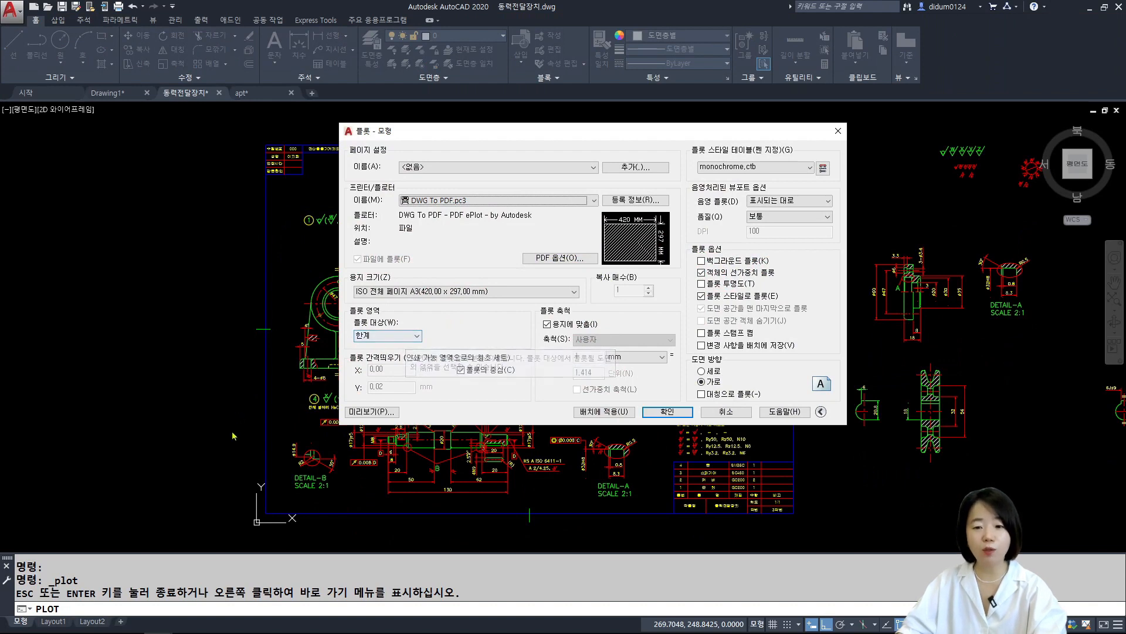
# Set the plot area to extents (범위) and examine the sheet and the parts outside it in the plot preview.
pyautogui.moveTo(450, 134); pyautogui.dragTo(591, 139)
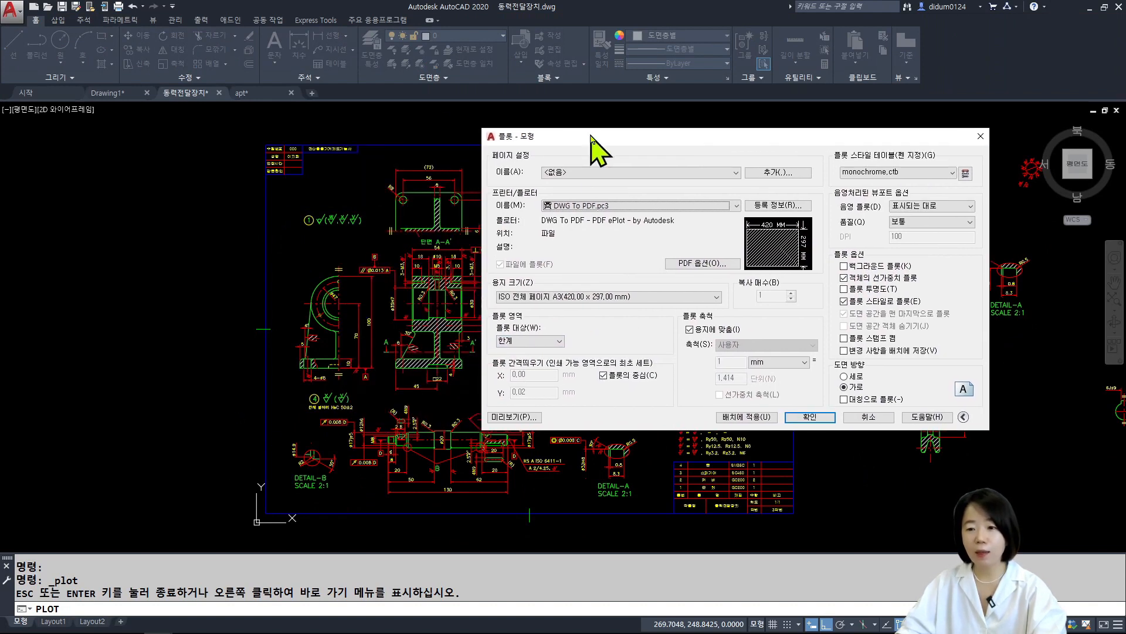
pyautogui.click(553, 341)
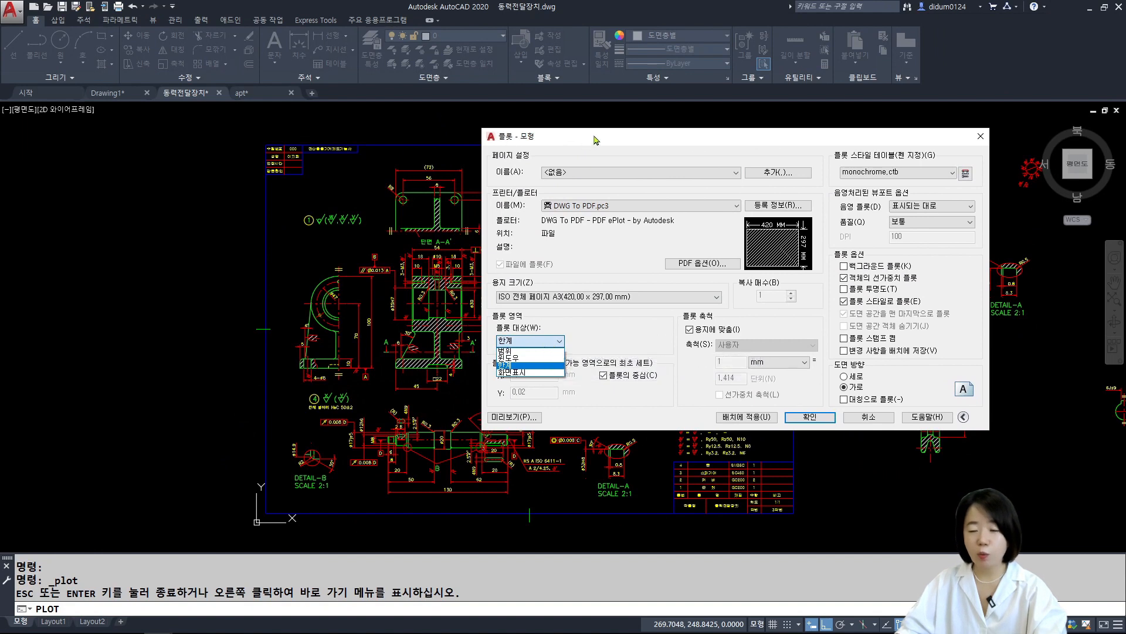
pyautogui.click(625, 129)
pyautogui.click(525, 340)
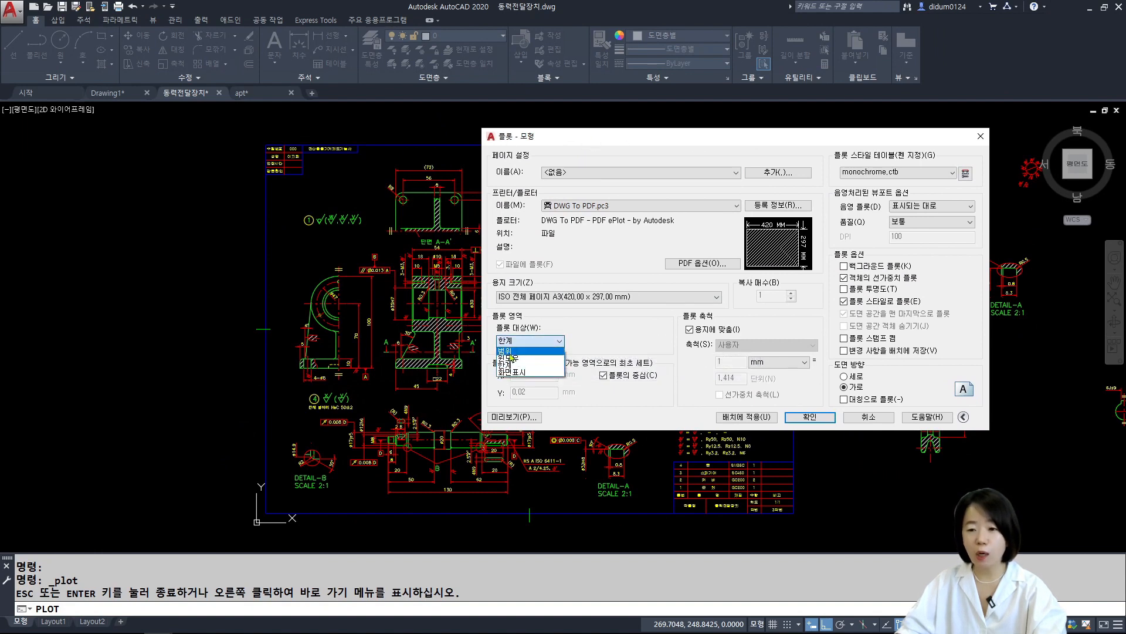
pyautogui.click(508, 351)
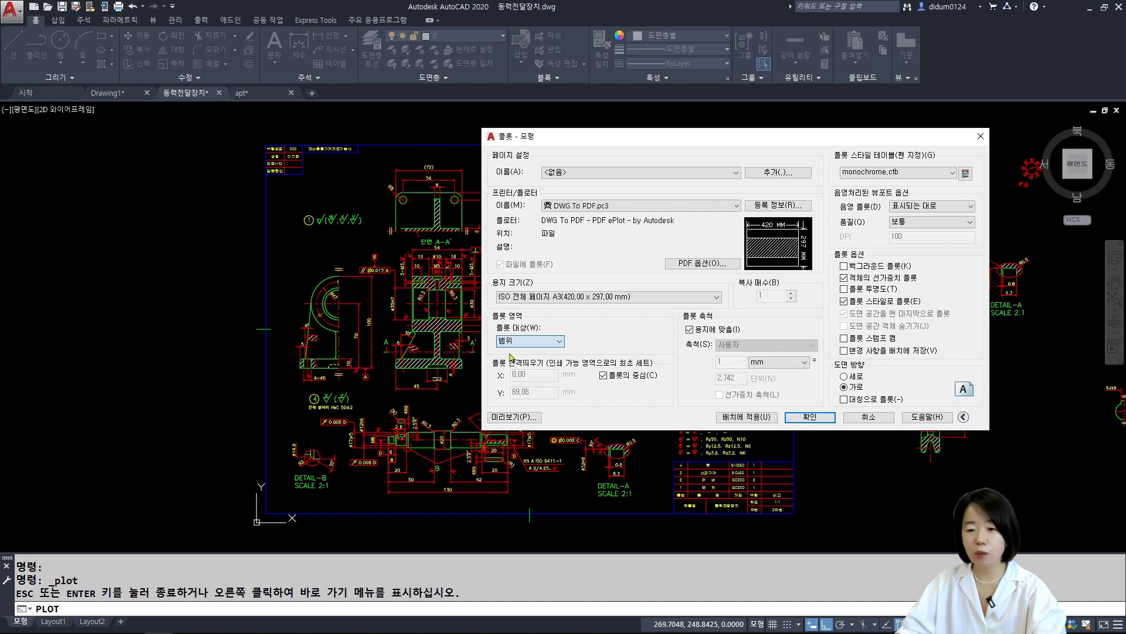
pyautogui.click(515, 417)
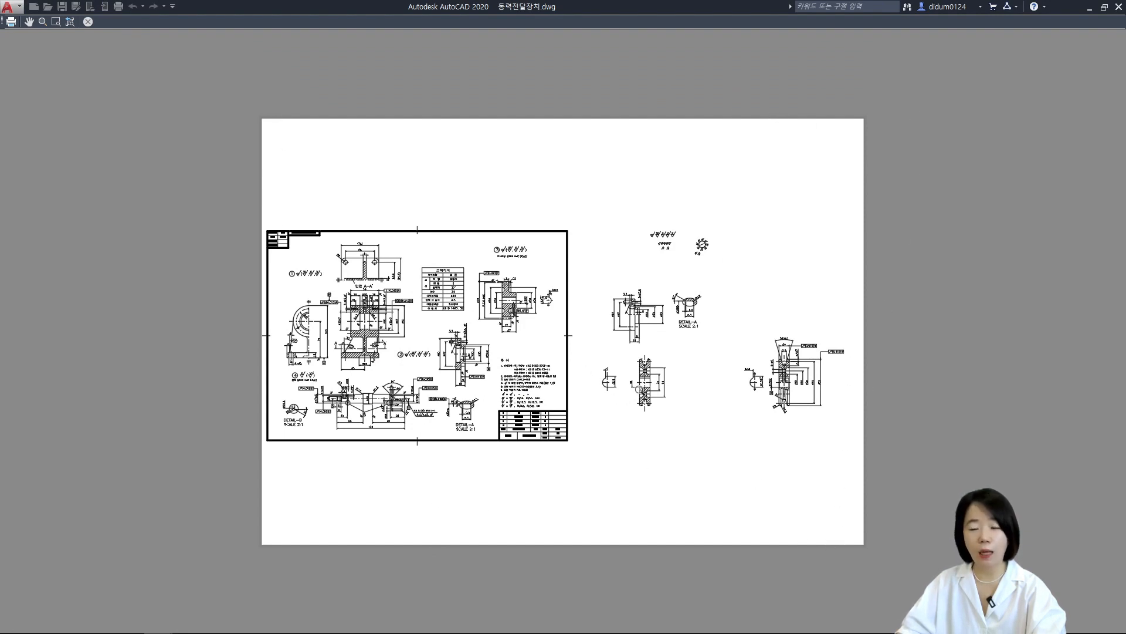
pyautogui.scroll(4, 812, 386)
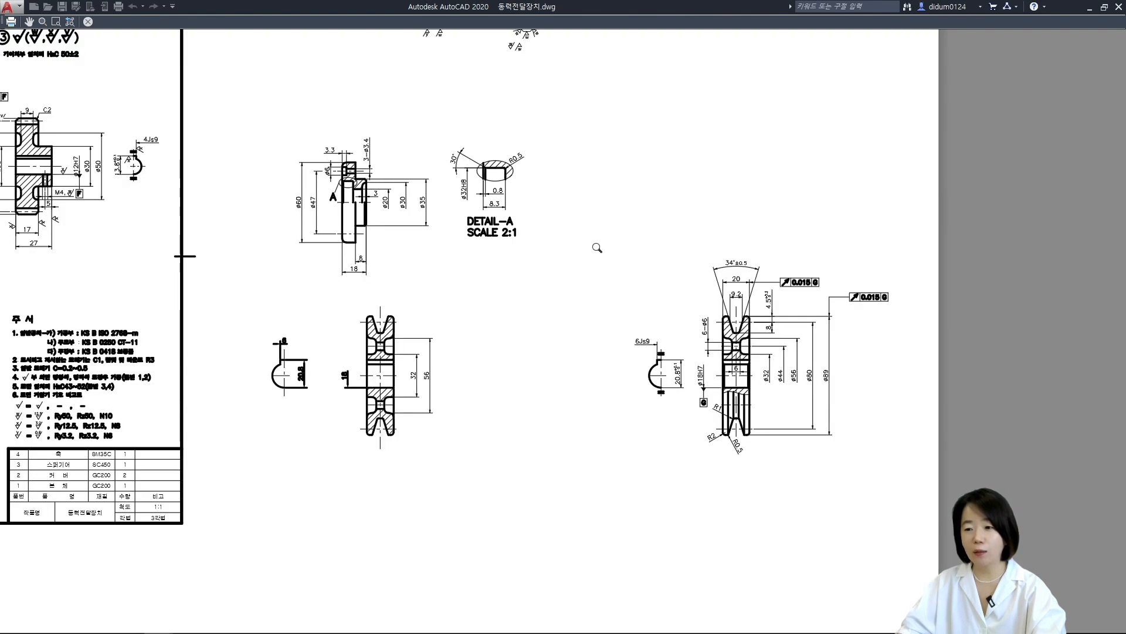
pyautogui.scroll(-2, 366, 291)
pyautogui.moveTo(367, 292); pyautogui.dragTo(685, 331, button='middle')
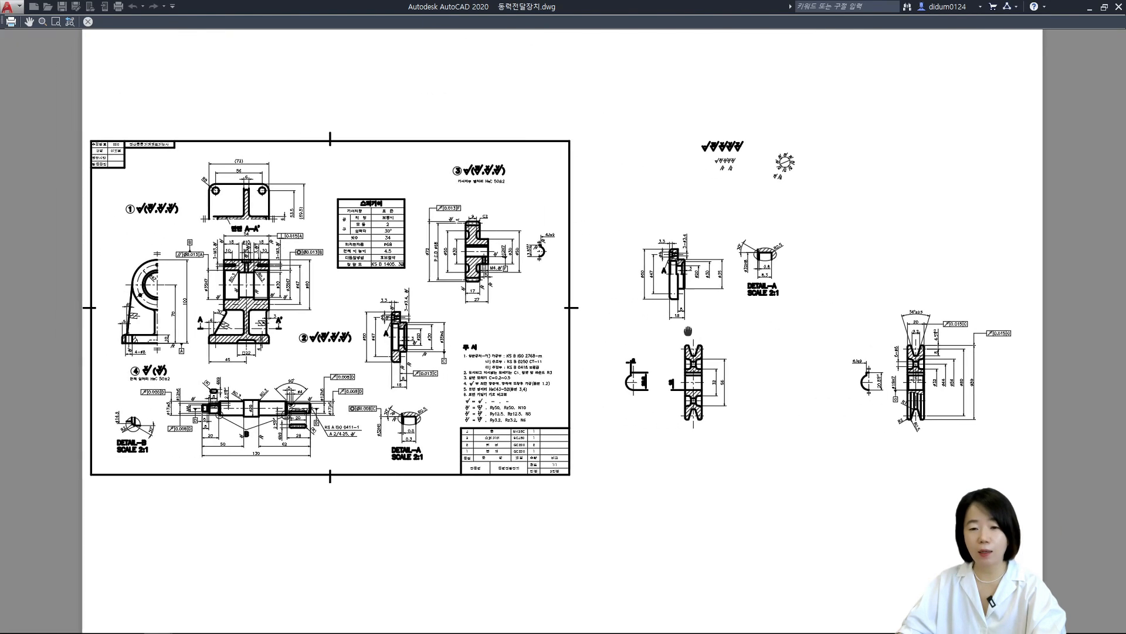
pyautogui.rightClick(557, 324)
pyautogui.click(592, 334)
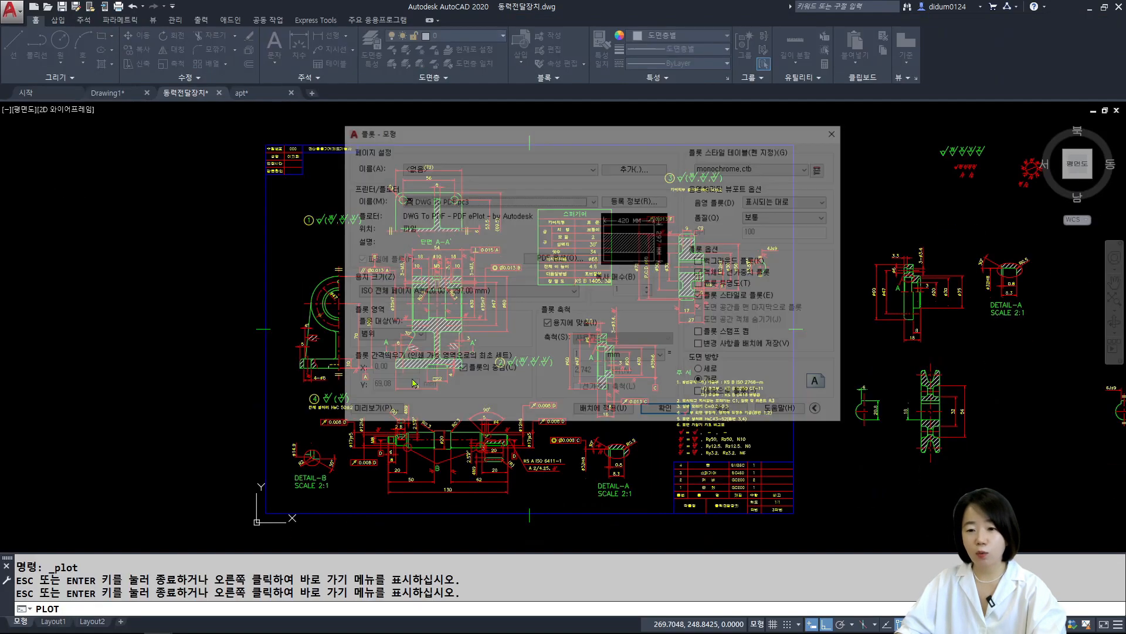
# Set the plot area to a window (윈도우) around the spur gear table and part 3 view, and check it in the preview.
pyautogui.click(386, 336)
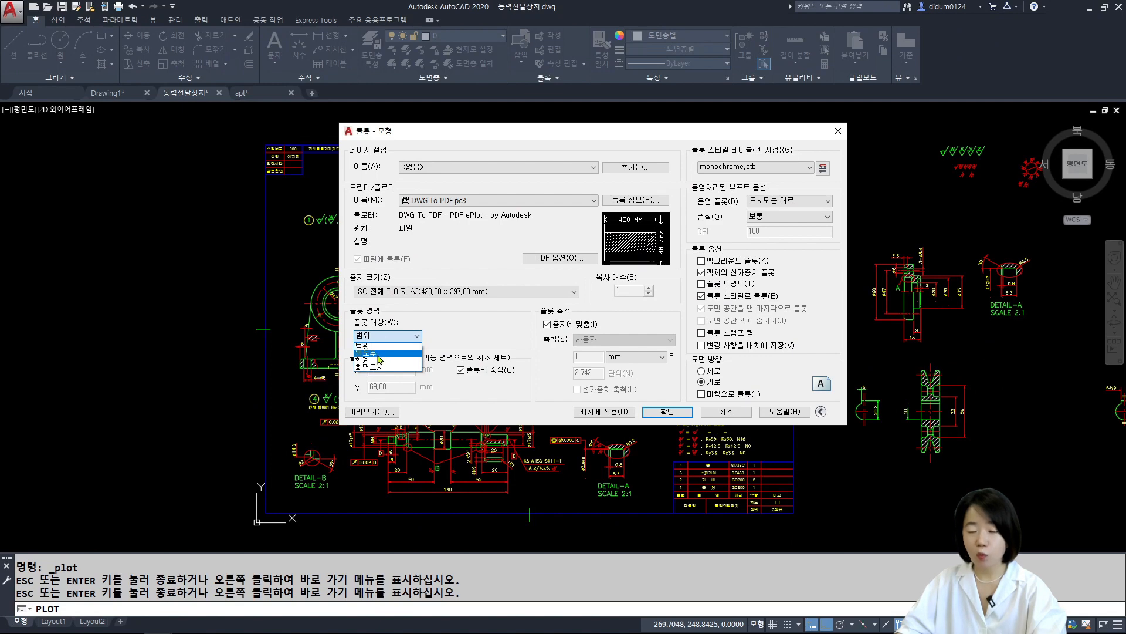
pyautogui.click(377, 354)
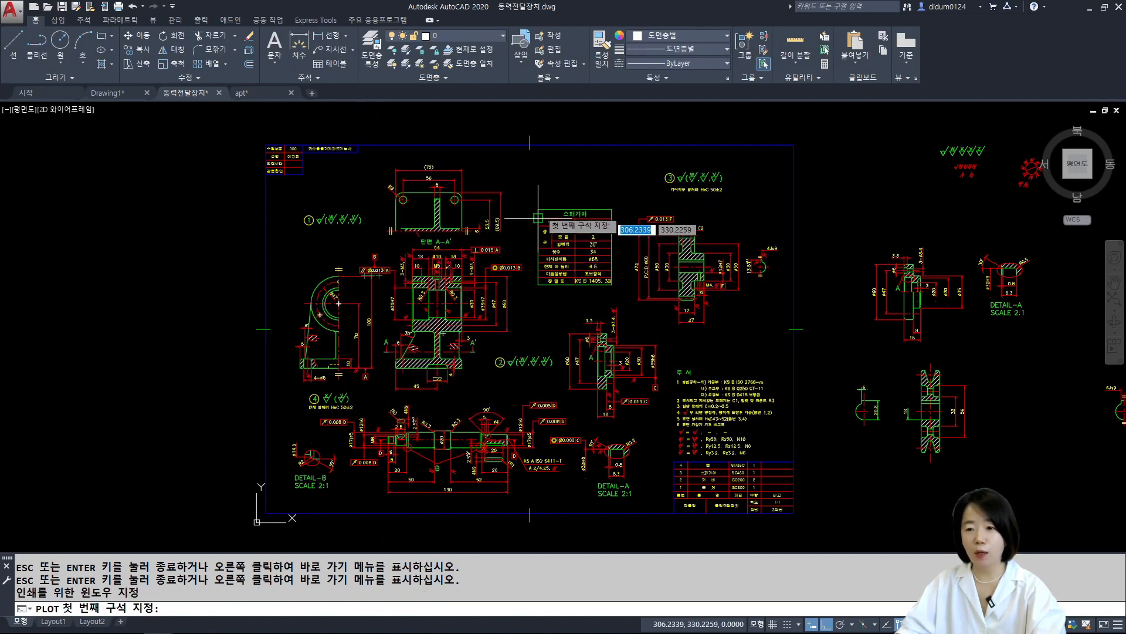
pyautogui.click(525, 160)
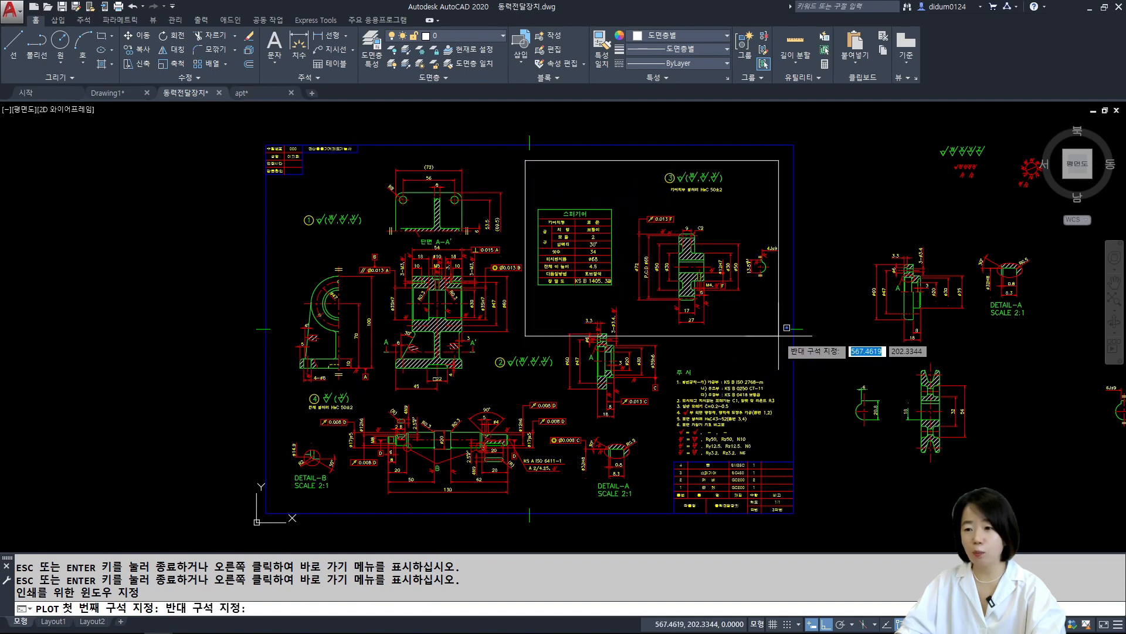
pyautogui.click(813, 337)
pyautogui.click(371, 411)
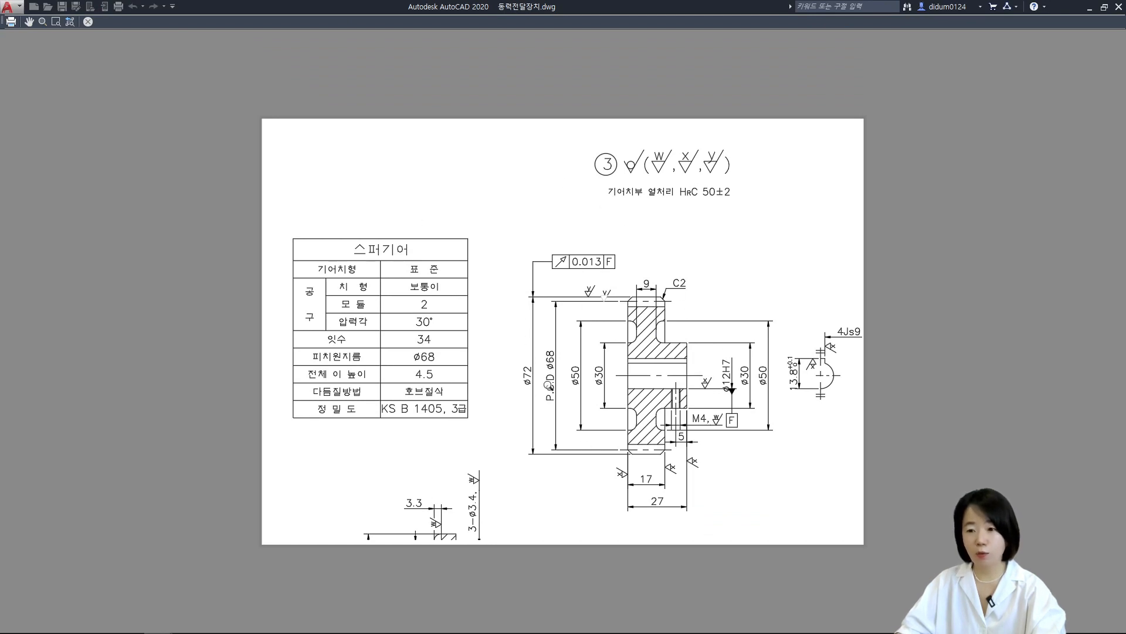
pyautogui.rightClick(511, 386)
pyautogui.click(535, 396)
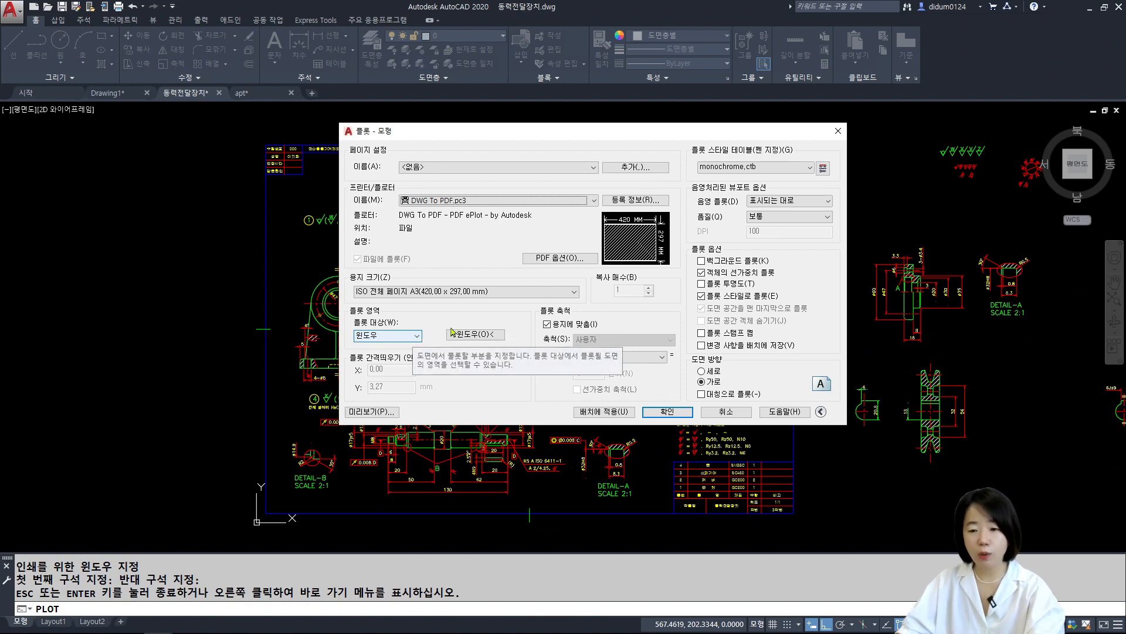
# Set the plot area to the current display (화면표시) and check the result in the plot preview.
pyautogui.click(417, 336)
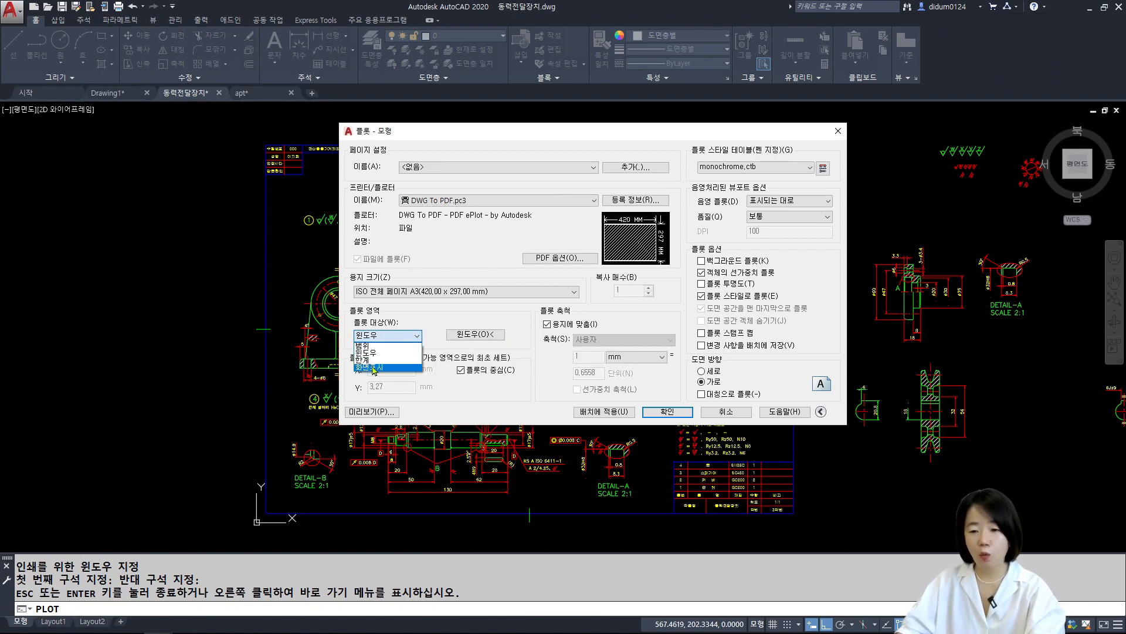
pyautogui.click(374, 368)
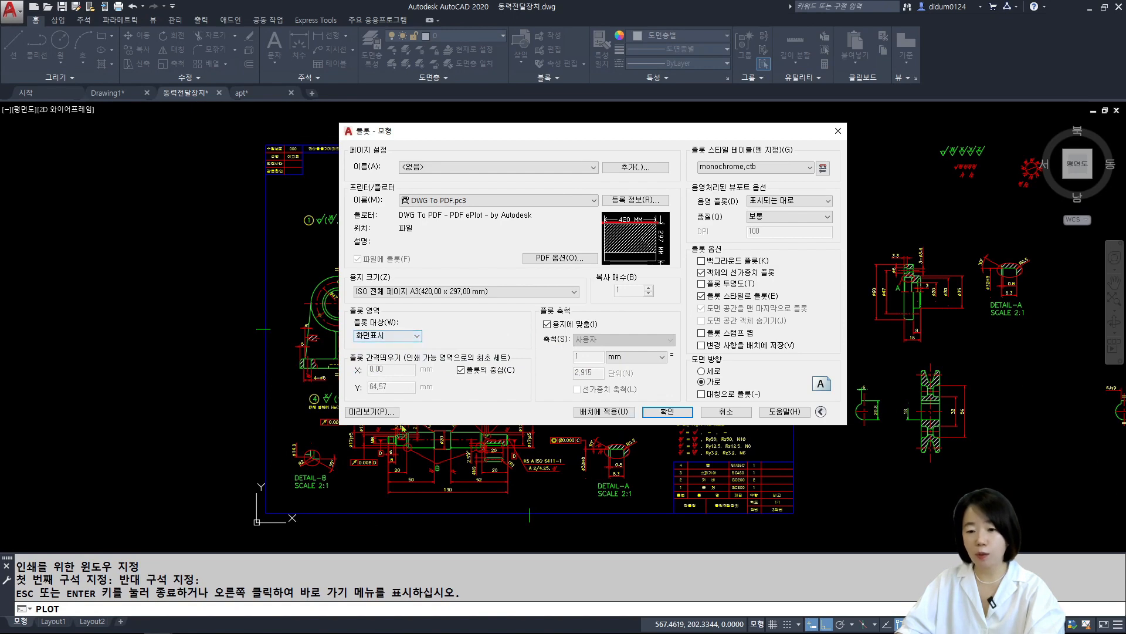
pyautogui.click(373, 412)
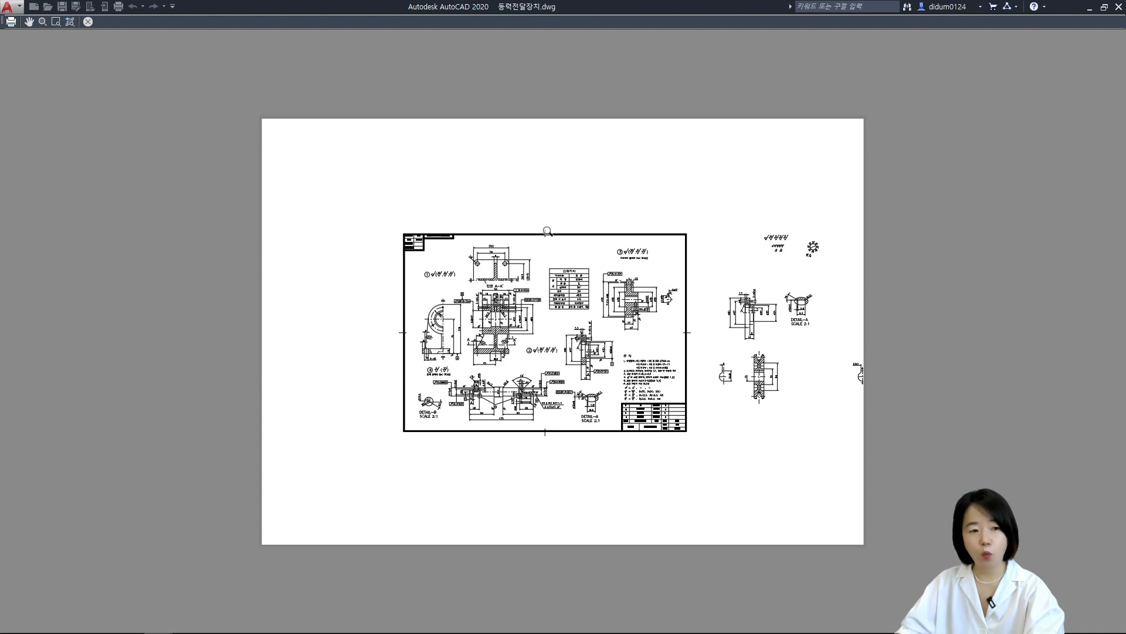
pyautogui.rightClick(547, 301)
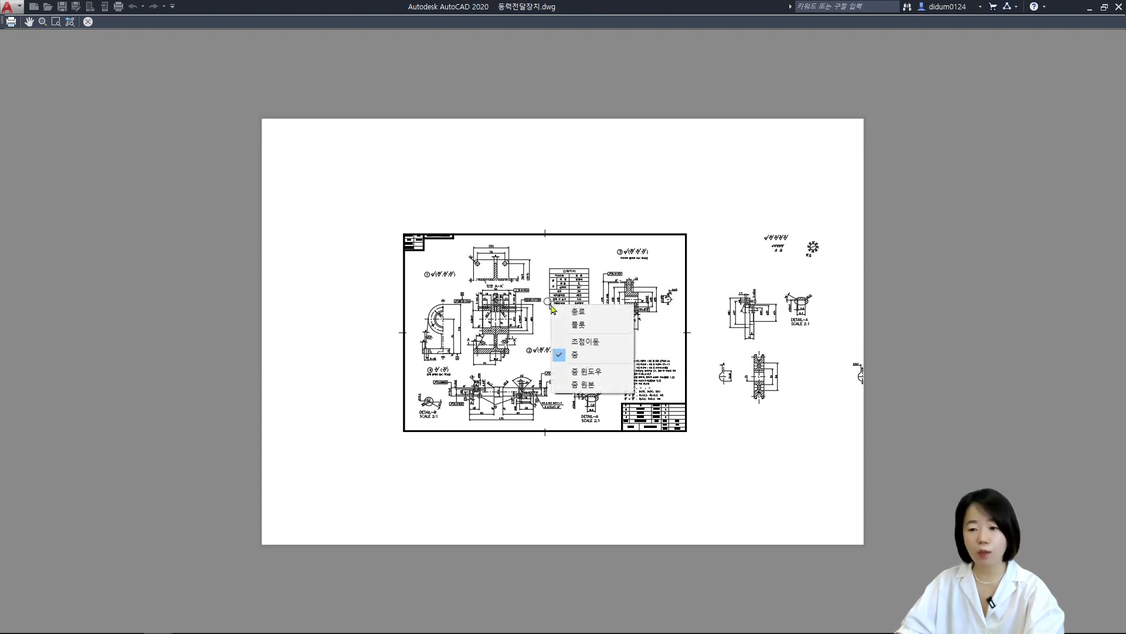
pyautogui.click(575, 311)
# Set the plot area to a window (윈도우) from 0,0 to 594,420 and check the sheet in the plot preview.
pyautogui.click(384, 335)
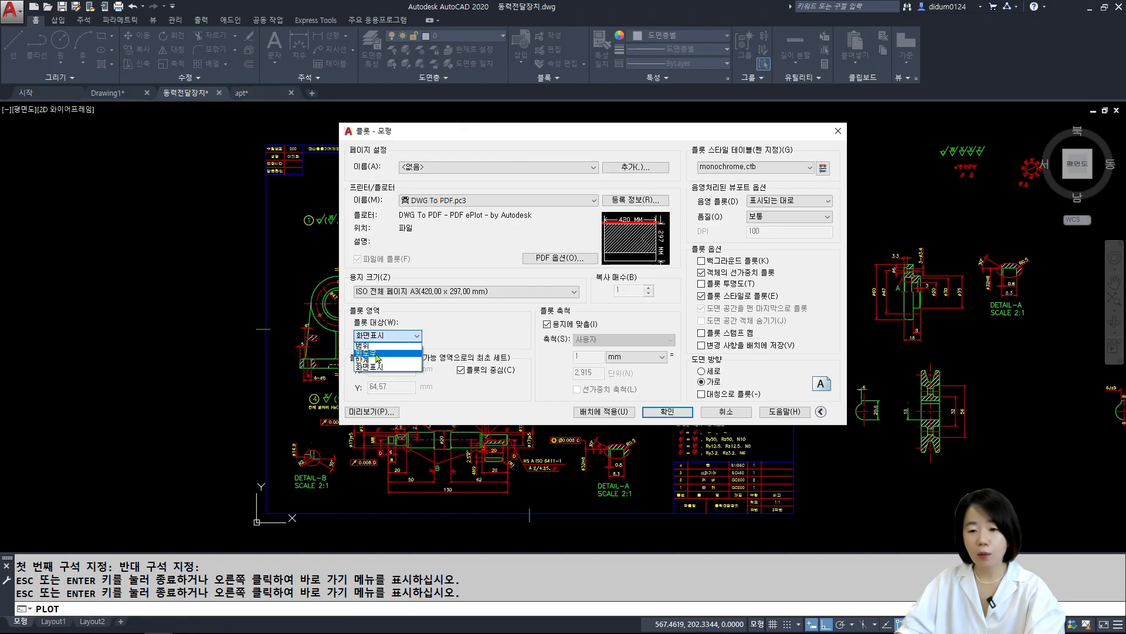
pyautogui.click(378, 353)
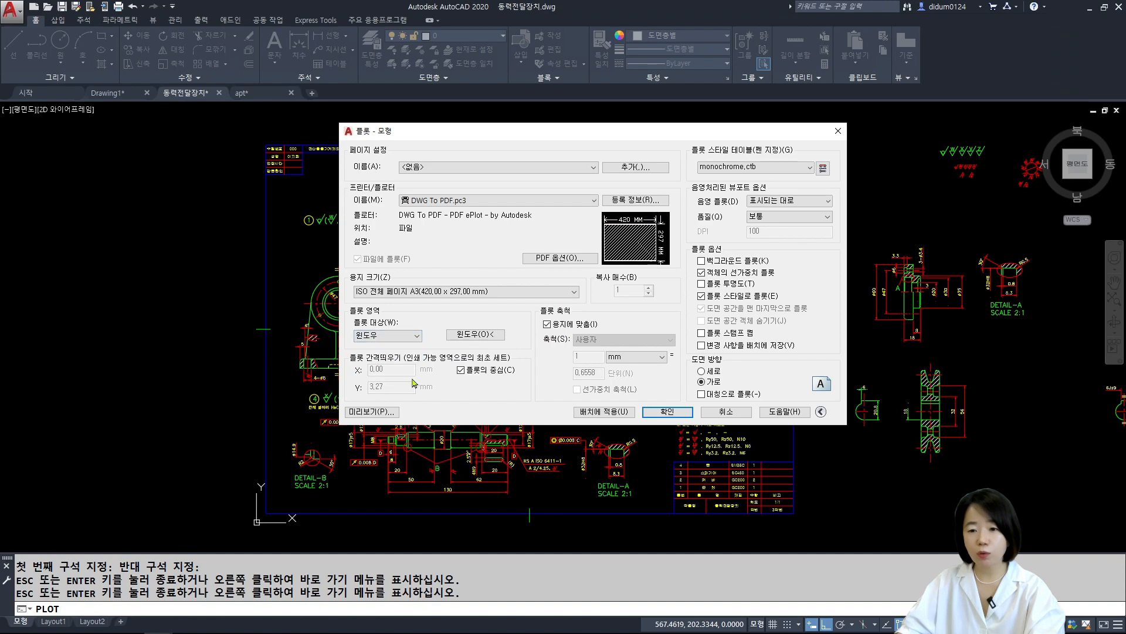
pyautogui.click(475, 333)
pyautogui.scroll(4, 553, 431)
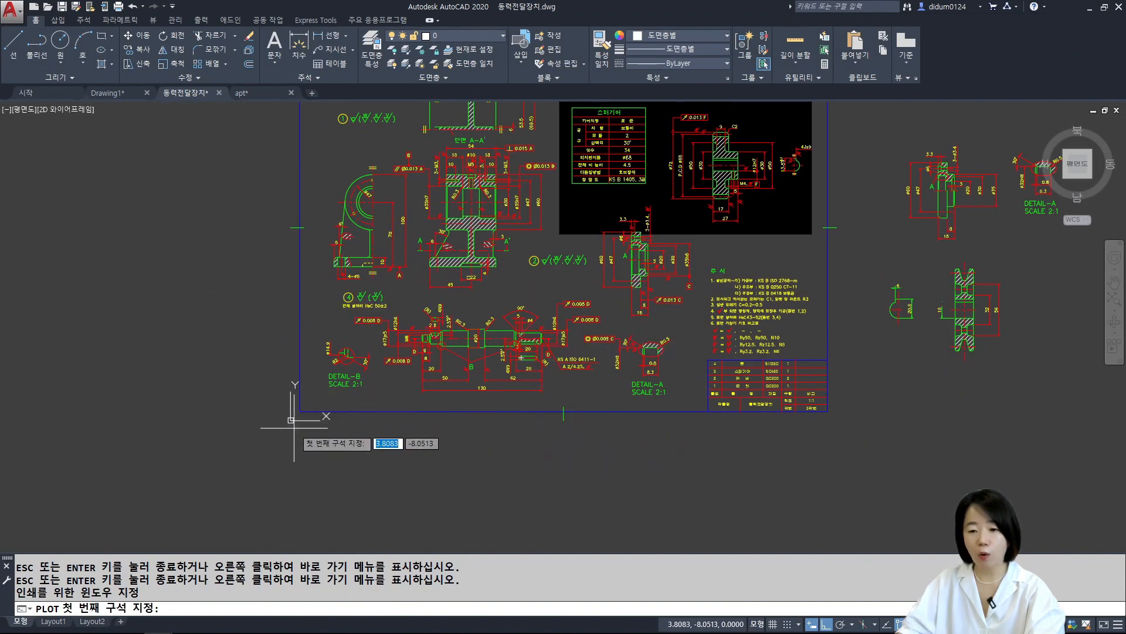
pyautogui.write('0,0')
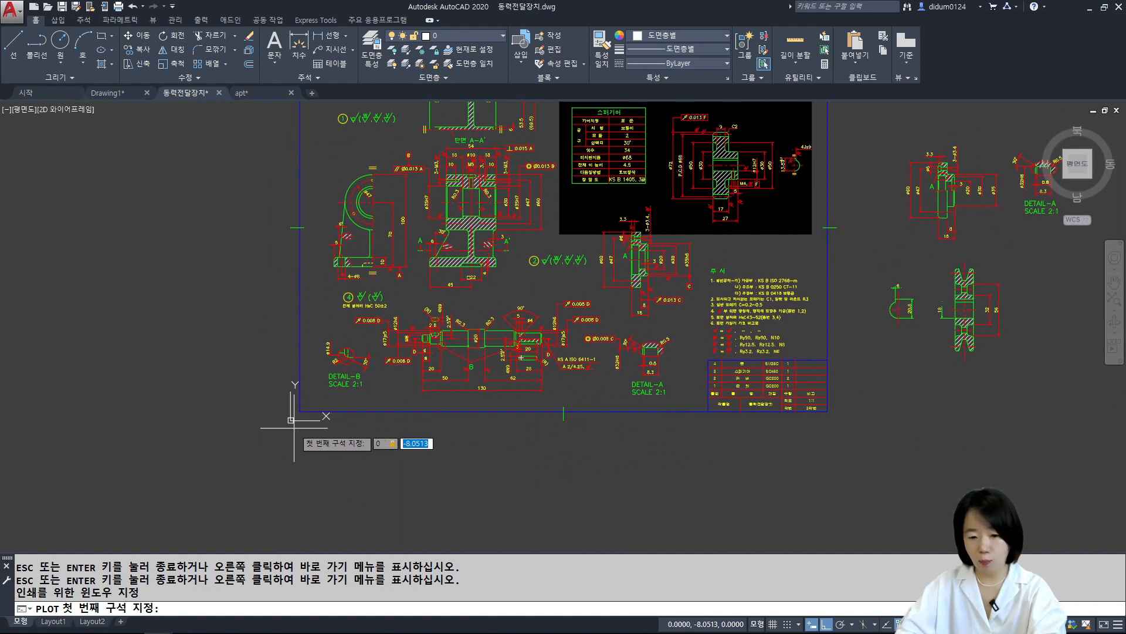
pyautogui.press('Return')
pyautogui.write('59')
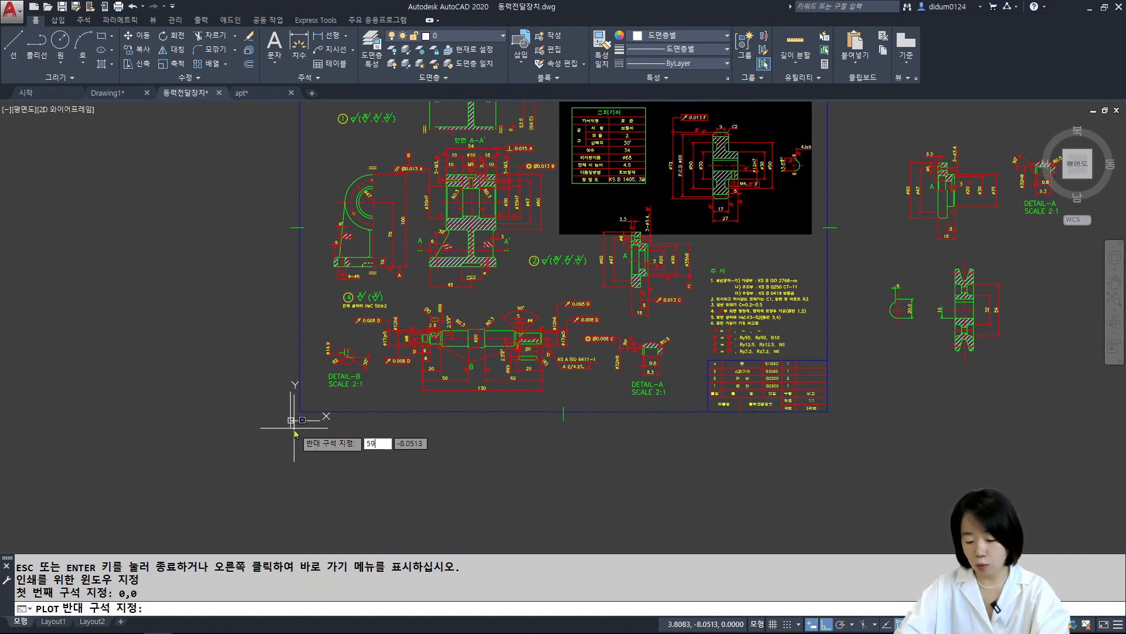
pyautogui.write('4,420')
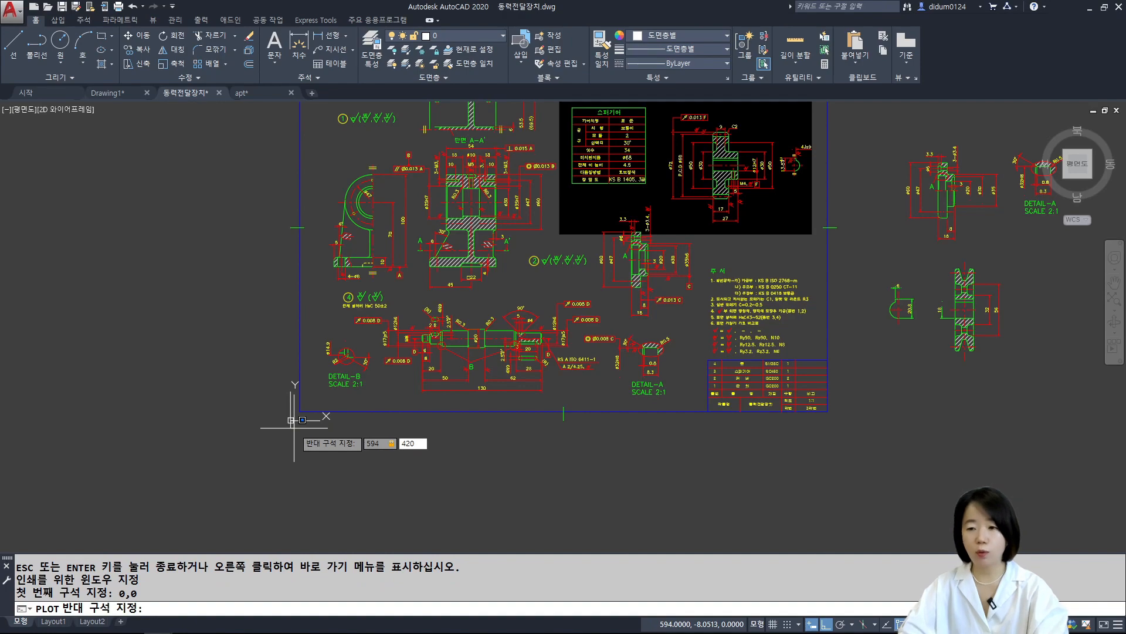
pyautogui.press('Return')
pyautogui.click(380, 414)
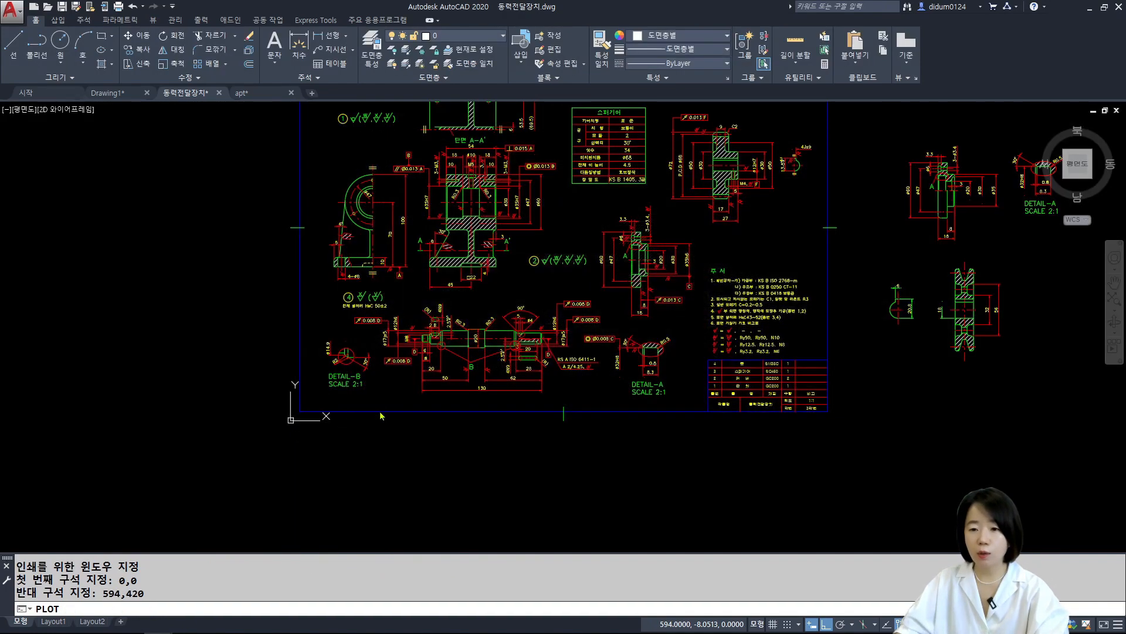
pyautogui.rightClick(464, 347)
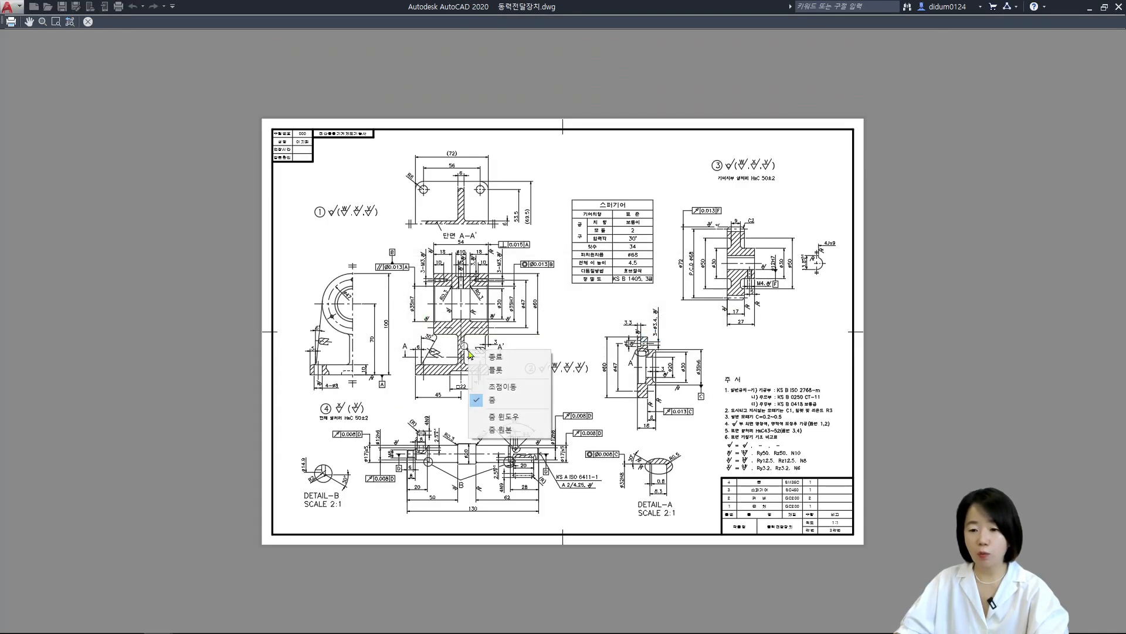
pyautogui.click(485, 356)
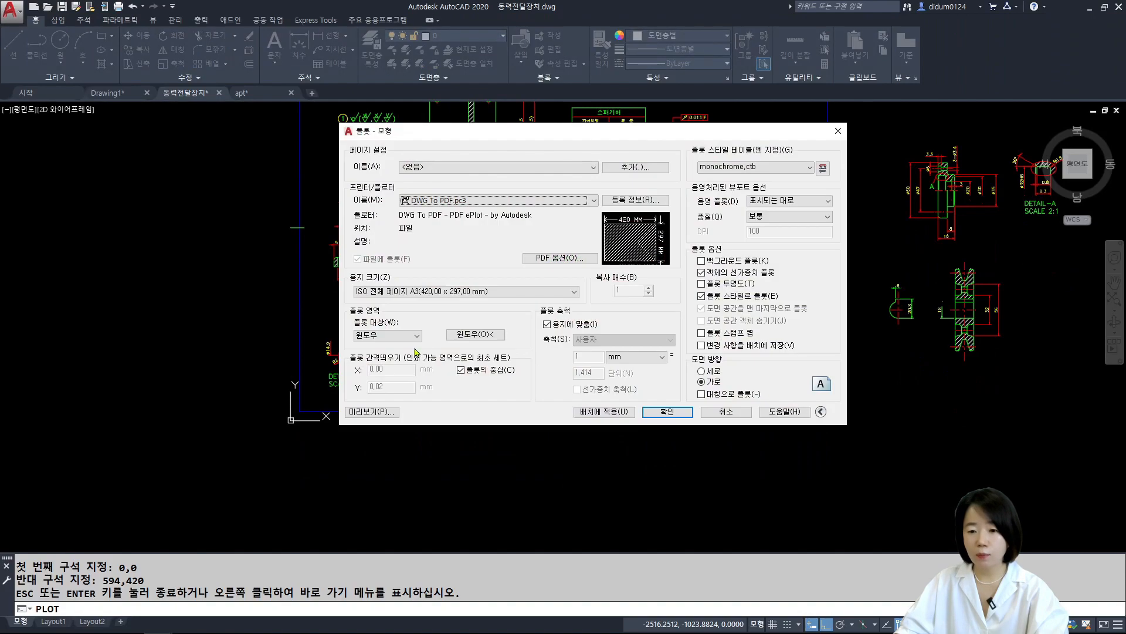
# Redefine the plot window by picking the sheet's lower-left and upper-right corners with object snap tracking on, and check the preview.
pyautogui.click(475, 334)
pyautogui.press('F11')
pyautogui.scroll(3, 866, 525)
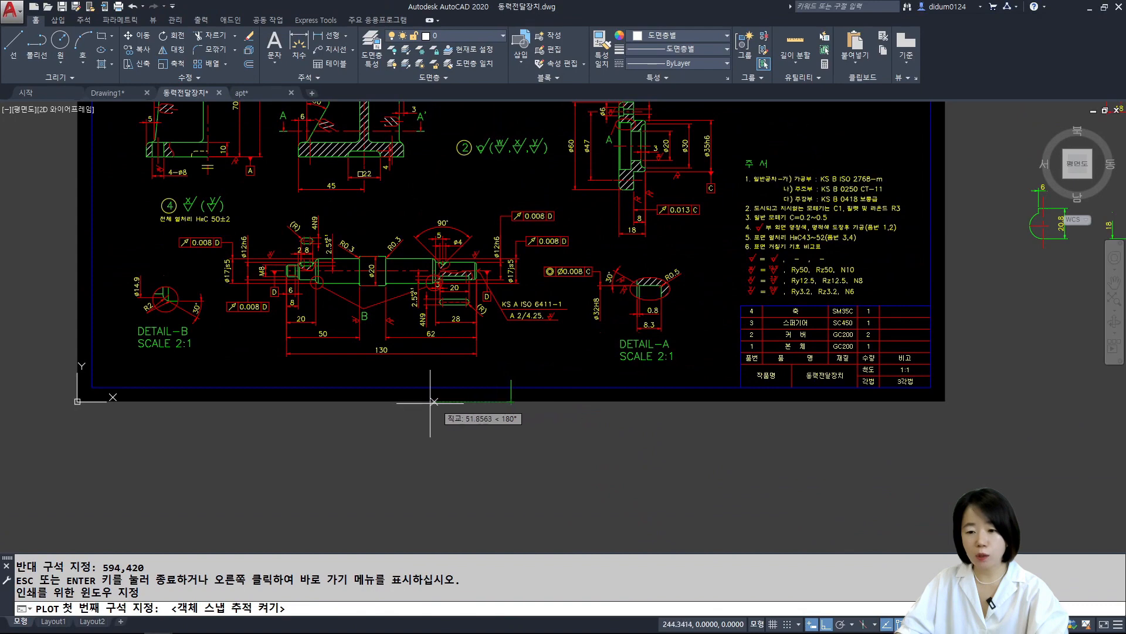
pyautogui.scroll(-2, 136, 414)
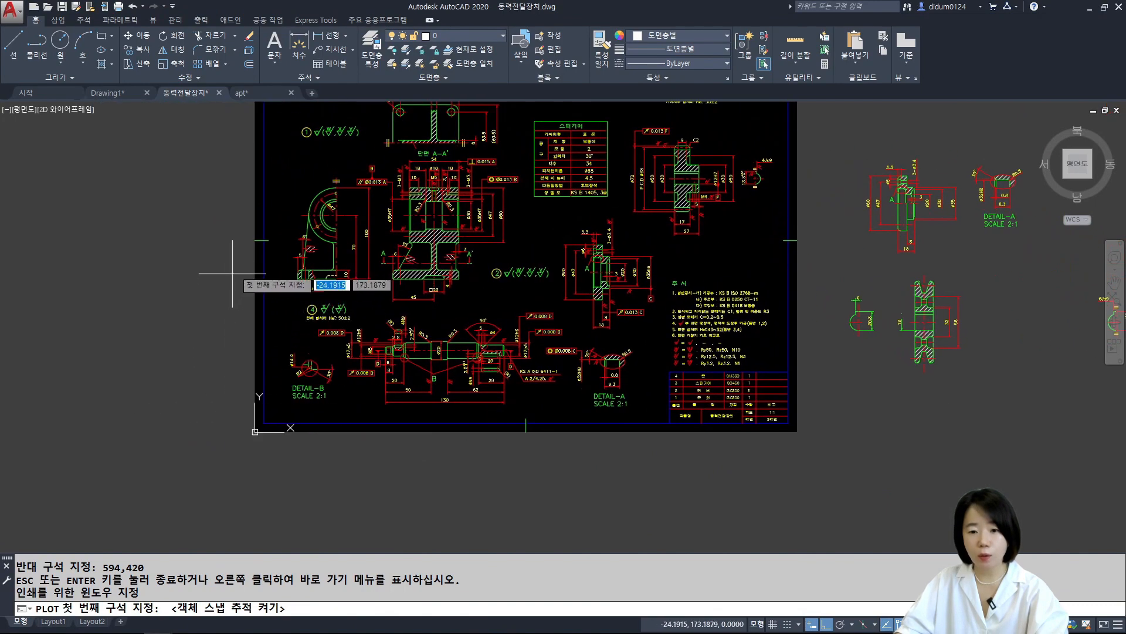
pyautogui.click(254, 432)
pyautogui.moveTo(542, 166); pyautogui.dragTo(444, 342, button='middle')
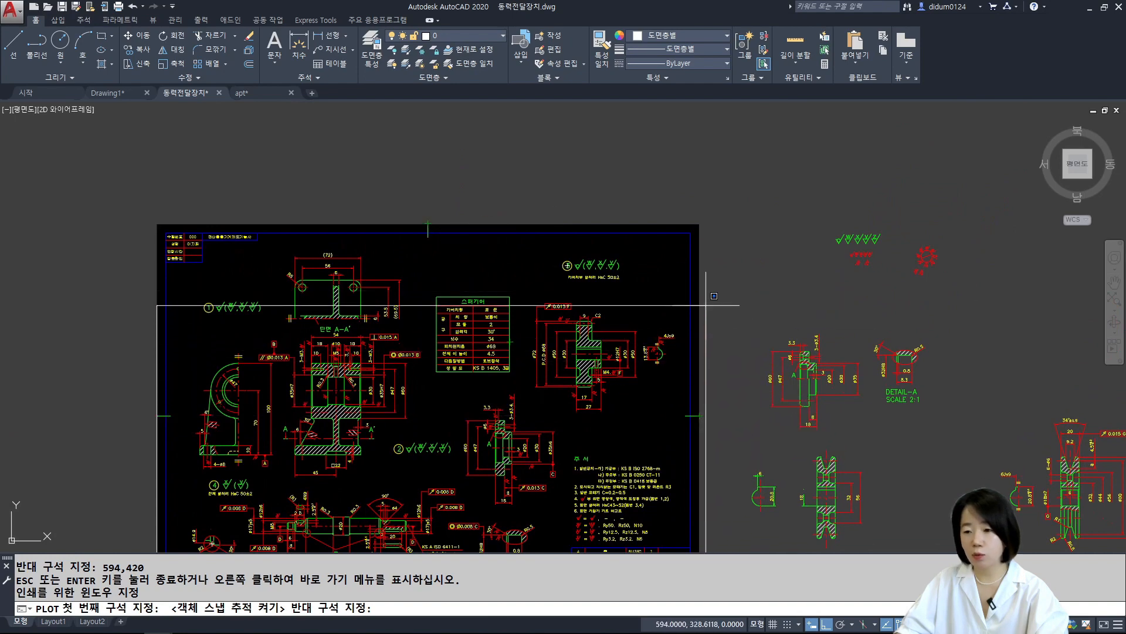
pyautogui.click(698, 225)
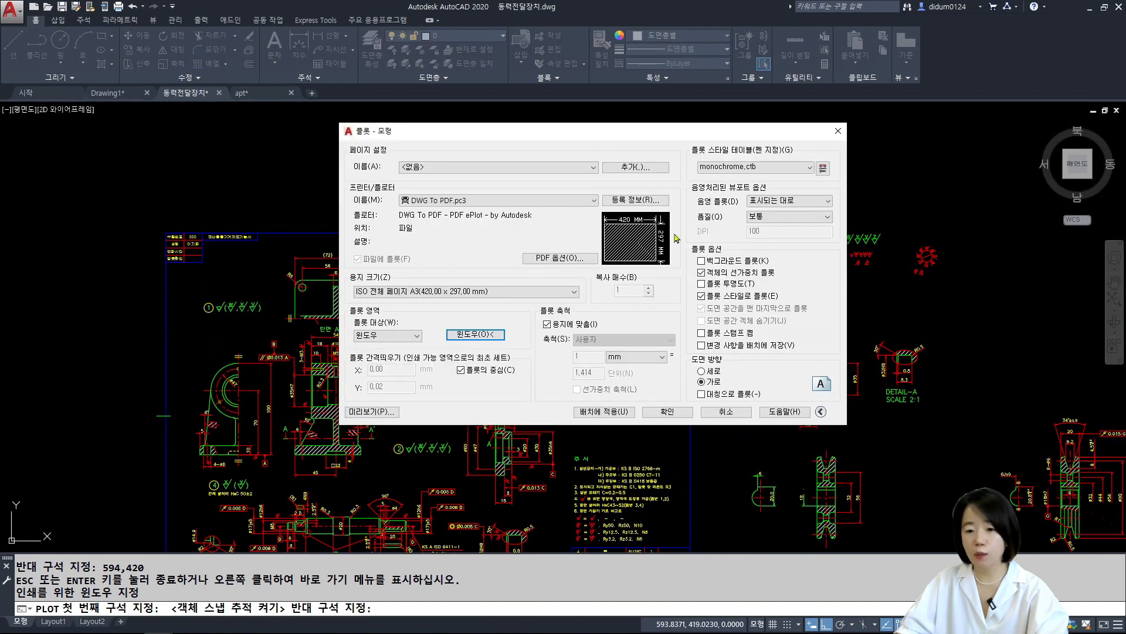
pyautogui.click(380, 412)
pyautogui.rightClick(508, 408)
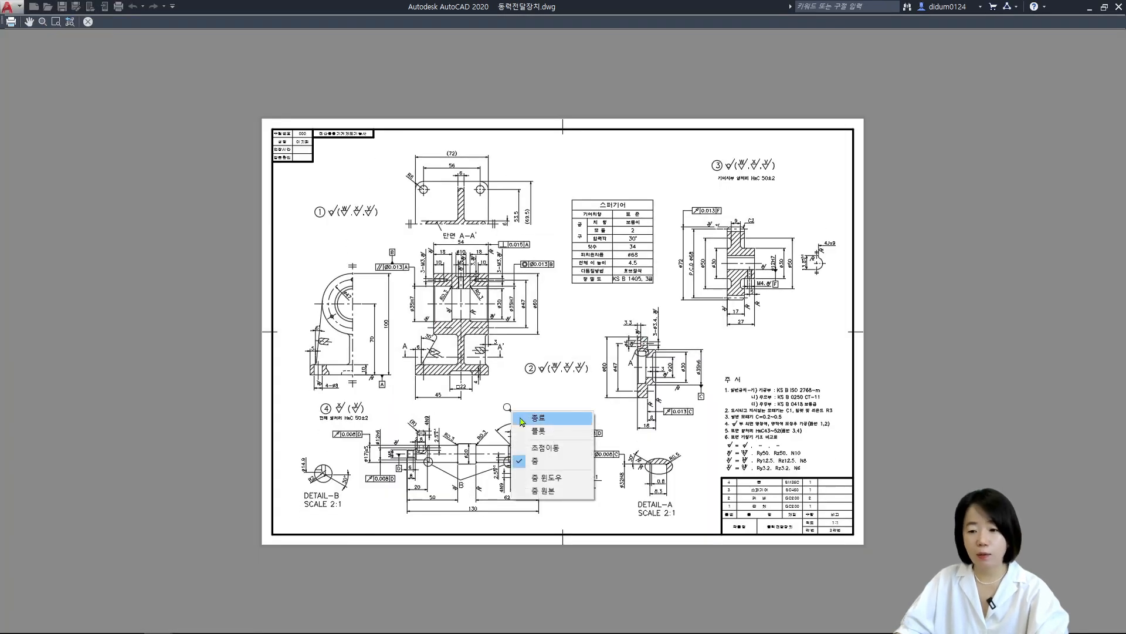
pyautogui.click(535, 421)
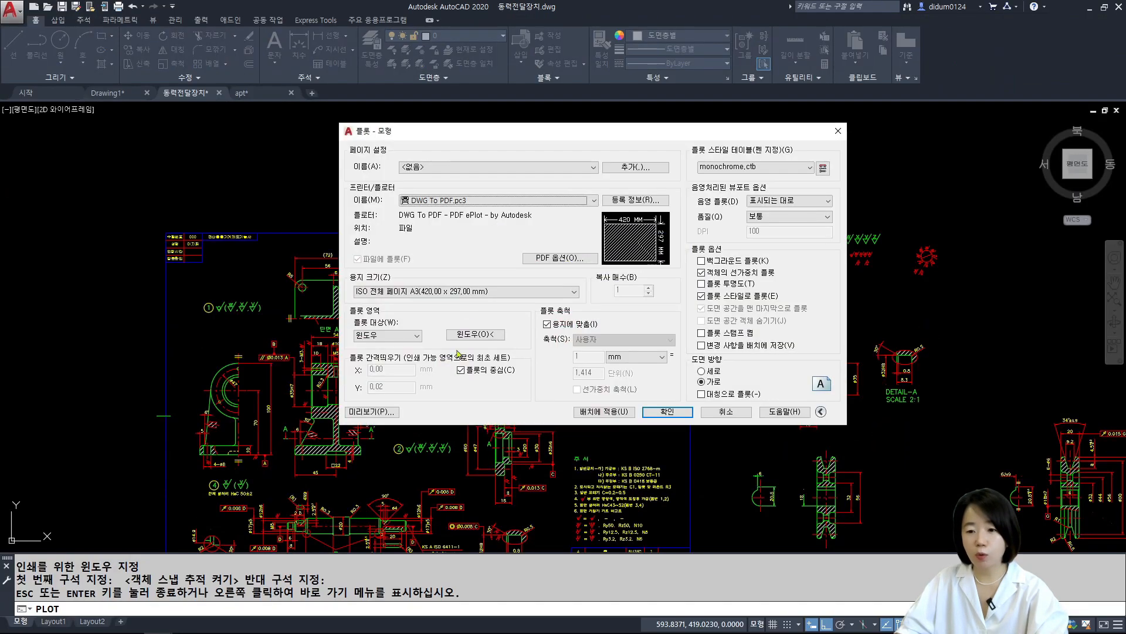
# Plot the drawing to 동력전달장치-모형.pdf on the desktop and check the whole sheet in the opened PDF.
pyautogui.click(417, 336)
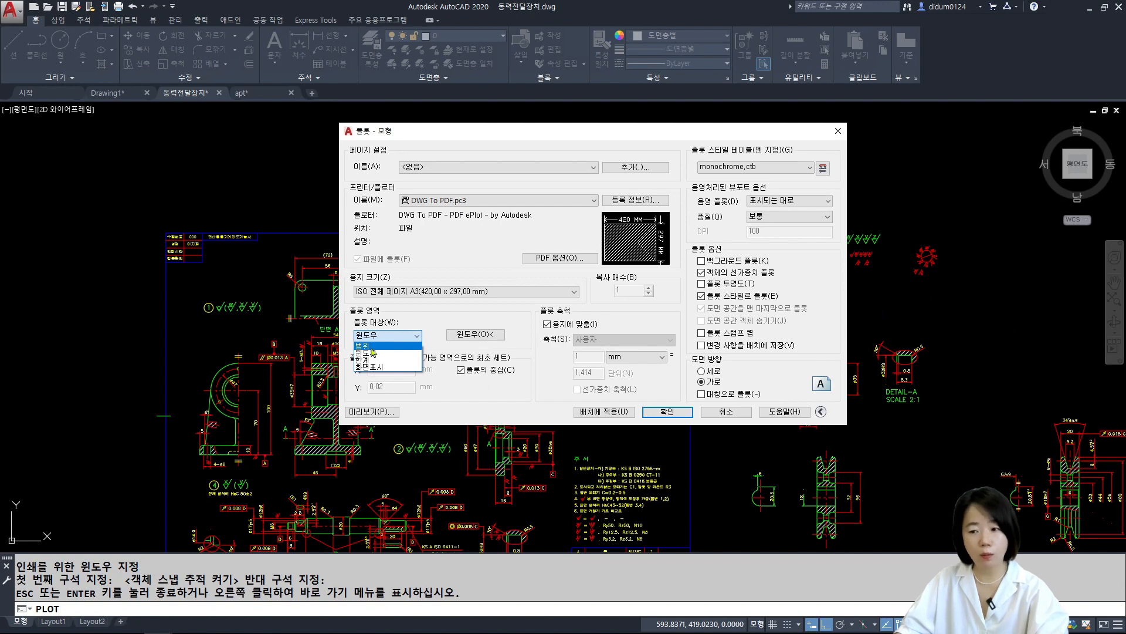
pyautogui.click(484, 322)
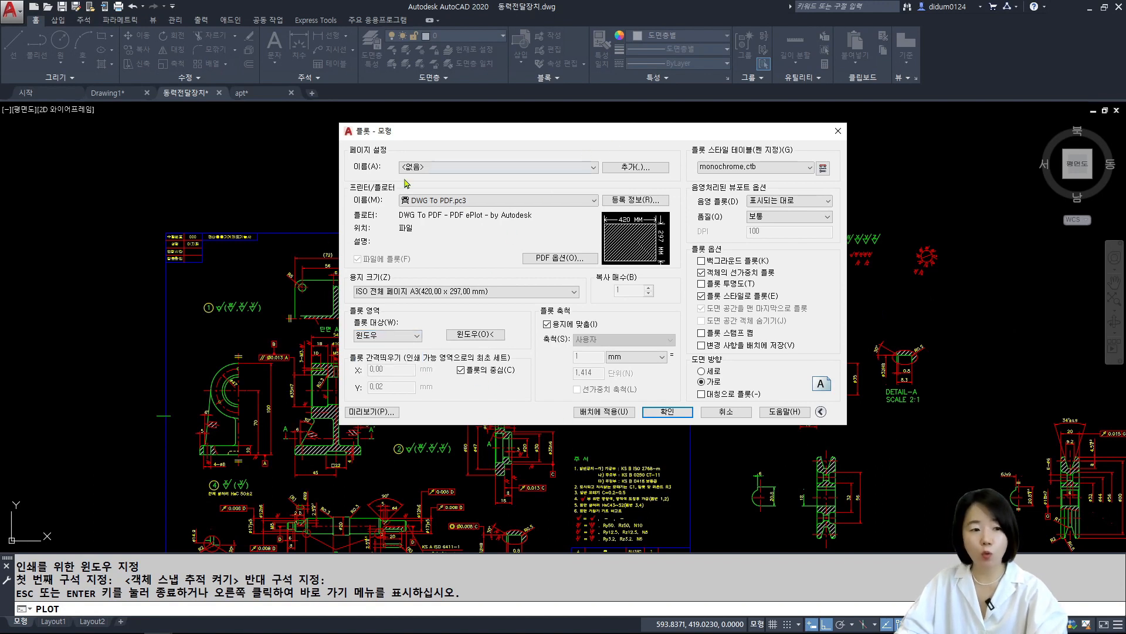
pyautogui.click(668, 411)
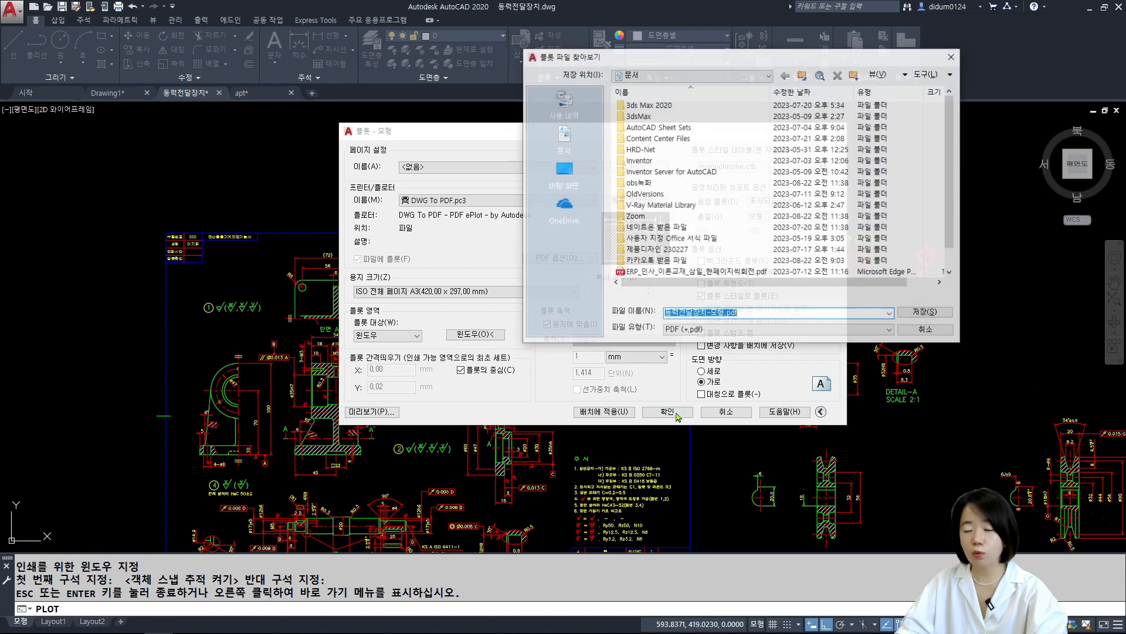
pyautogui.moveTo(714, 68); pyautogui.dragTo(672, 77)
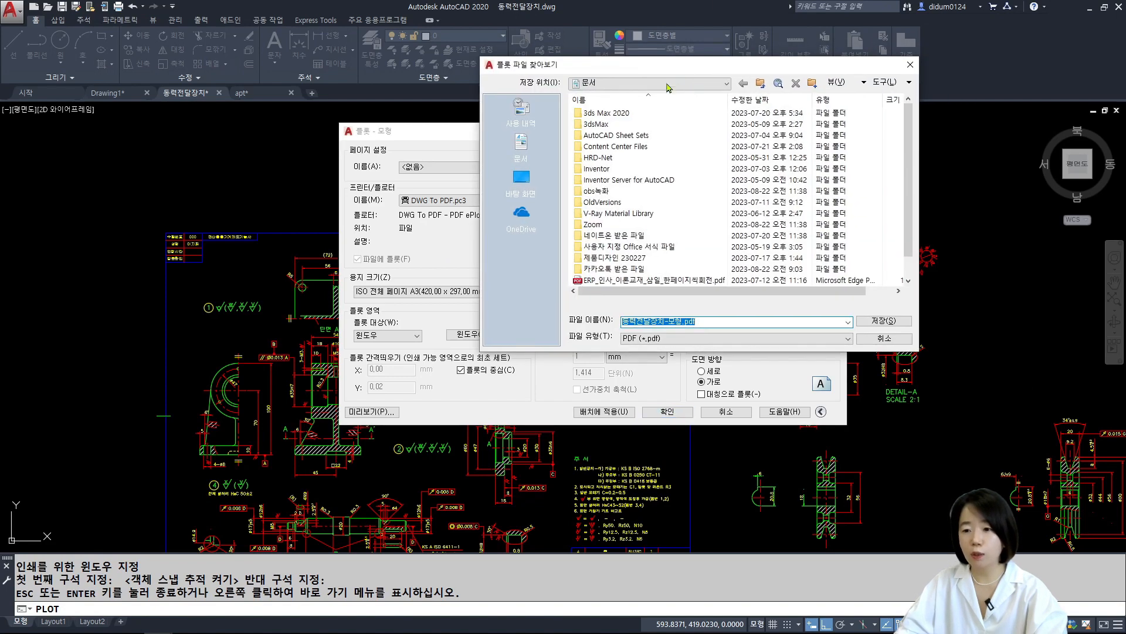
pyautogui.click(522, 179)
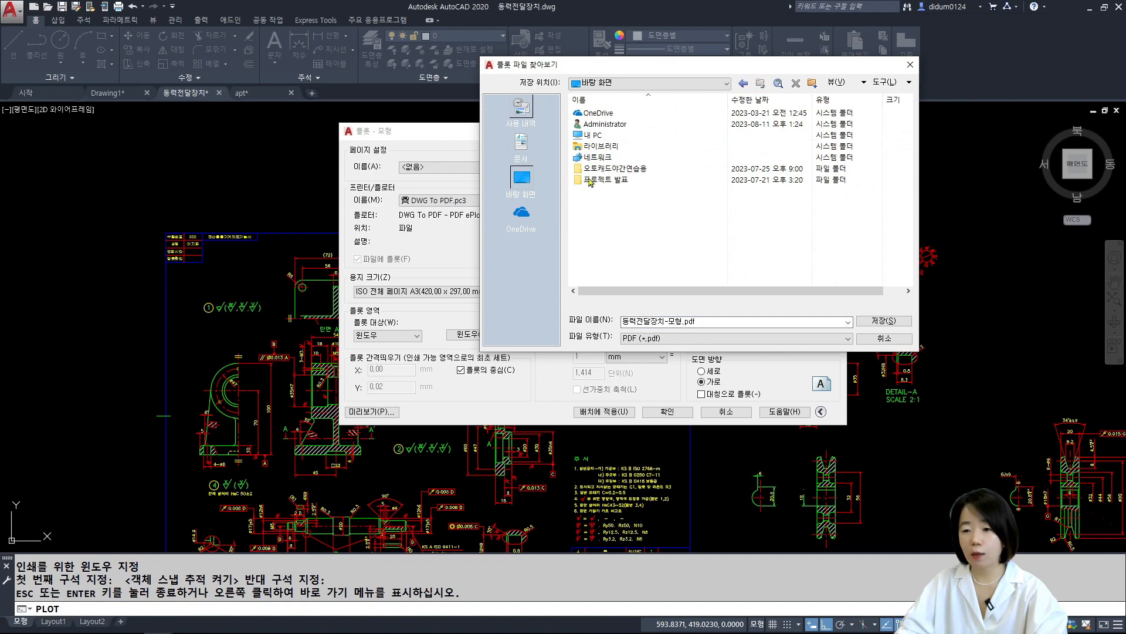
pyautogui.click(884, 321)
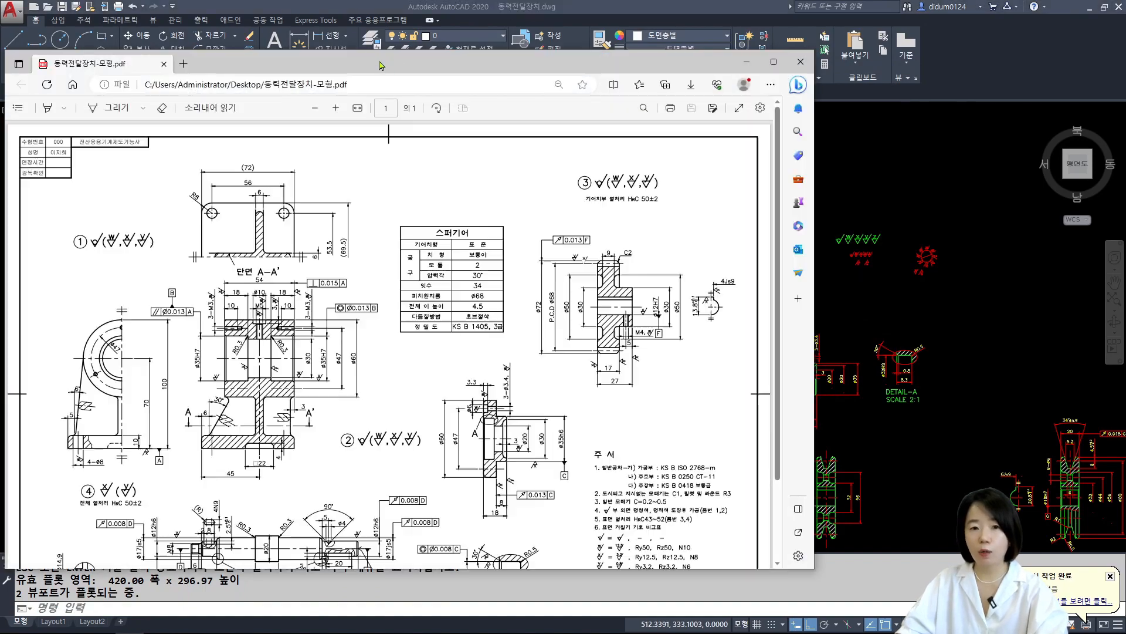
pyautogui.moveTo(380, 59); pyautogui.dragTo(478, 24)
pyautogui.keyDown('ctrl'); pyautogui.scroll(-3, 481, 325); pyautogui.keyUp('ctrl')
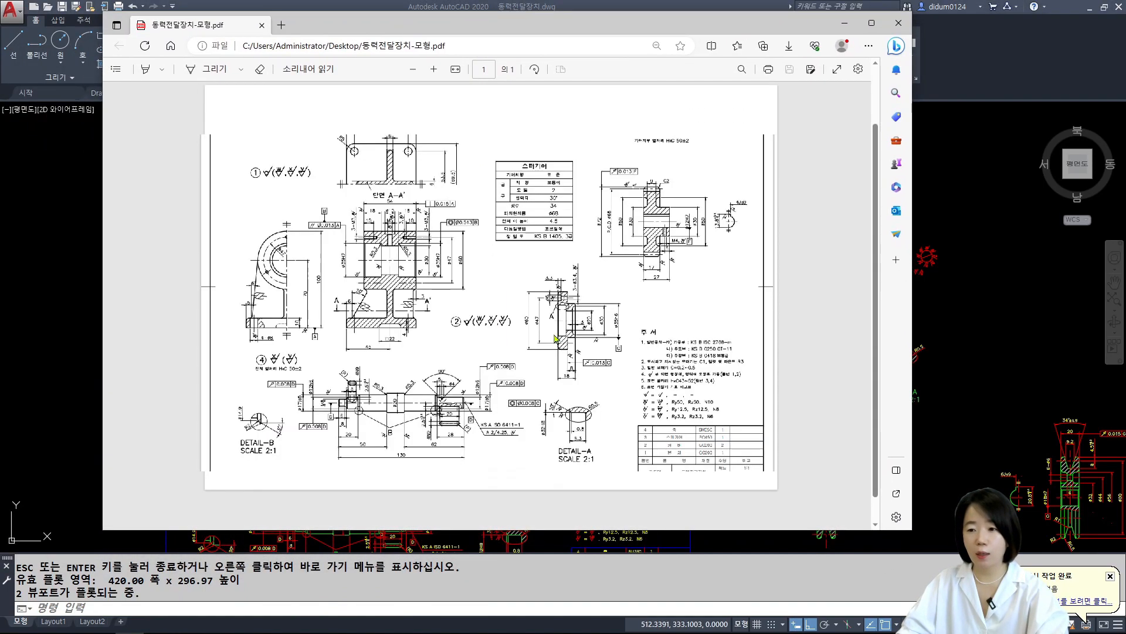
# Switch back to AutoCAD and review each layer's colour, linetype and lineweight in the layer properties manager.
pyautogui.hotkey('alt', 'Tab')
pyautogui.press('Escape')
pyautogui.moveTo(620, 357); pyautogui.dragTo(651, 271, button='middle')
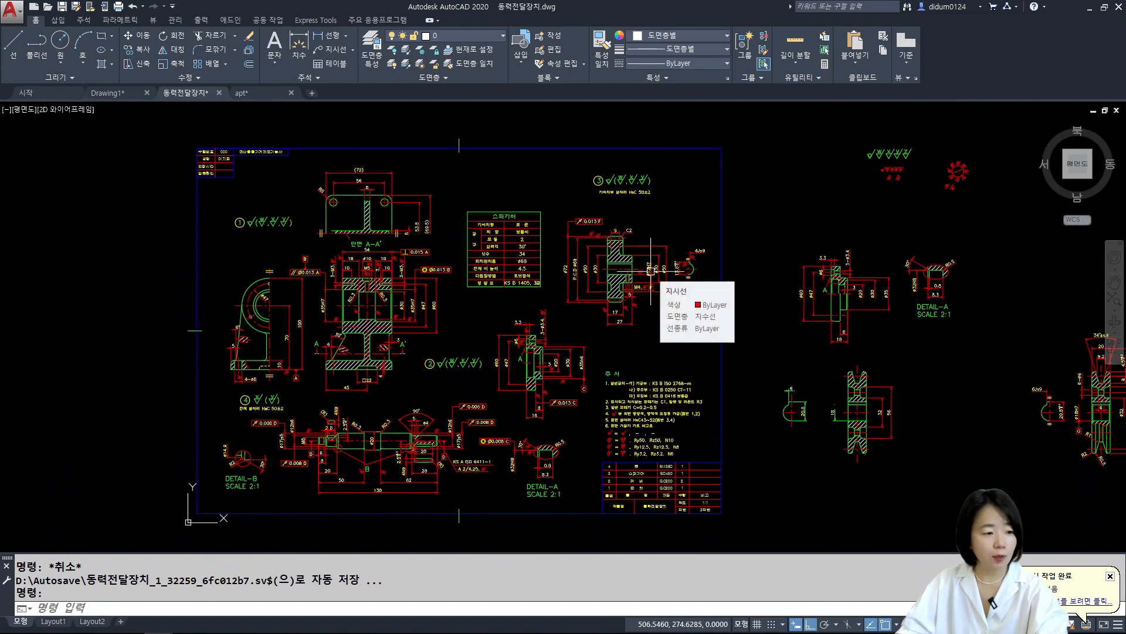
pyautogui.press('Escape')
pyautogui.moveTo(603, 336); pyautogui.dragTo(630, 334, button='middle')
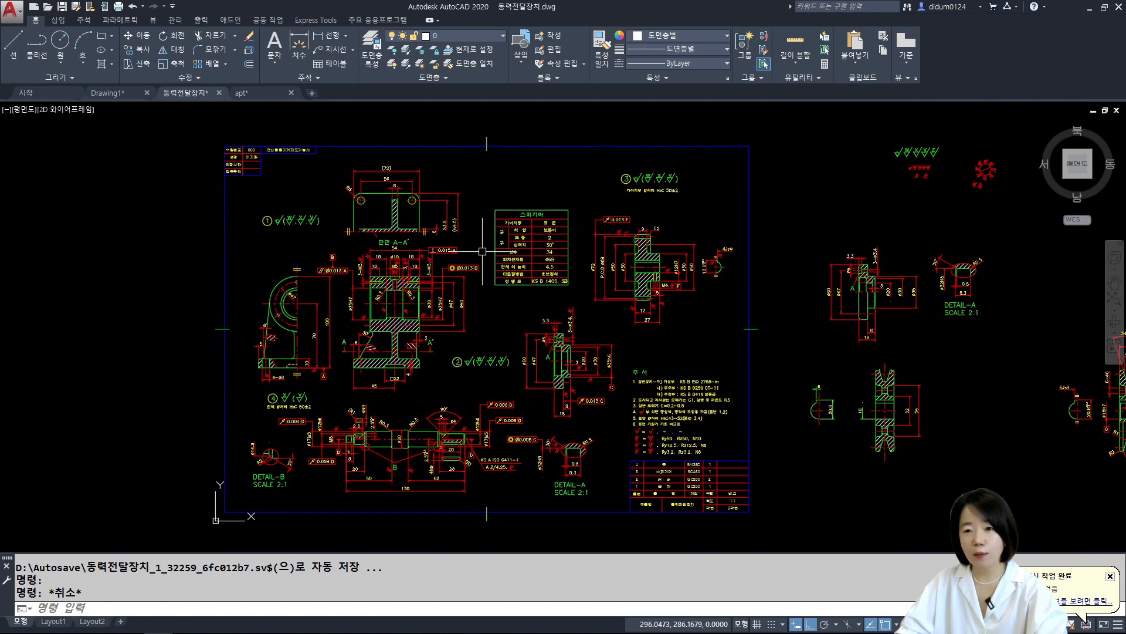
pyautogui.click(364, 55)
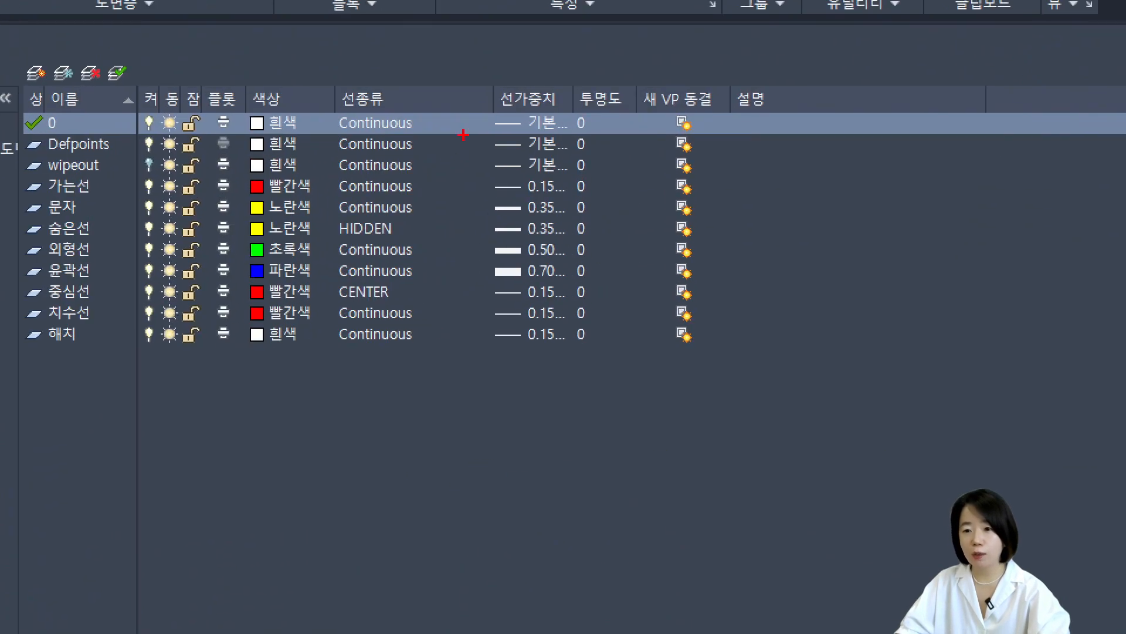
pyautogui.moveTo(469, 134)
pyautogui.keyDown('ctrl'); pyautogui.mouseDown()
pyautogui.moveTo(515, 188)
pyautogui.moveTo(580, 356)
pyautogui.mouseUp(); pyautogui.keyUp('ctrl')
pyautogui.press('Escape')
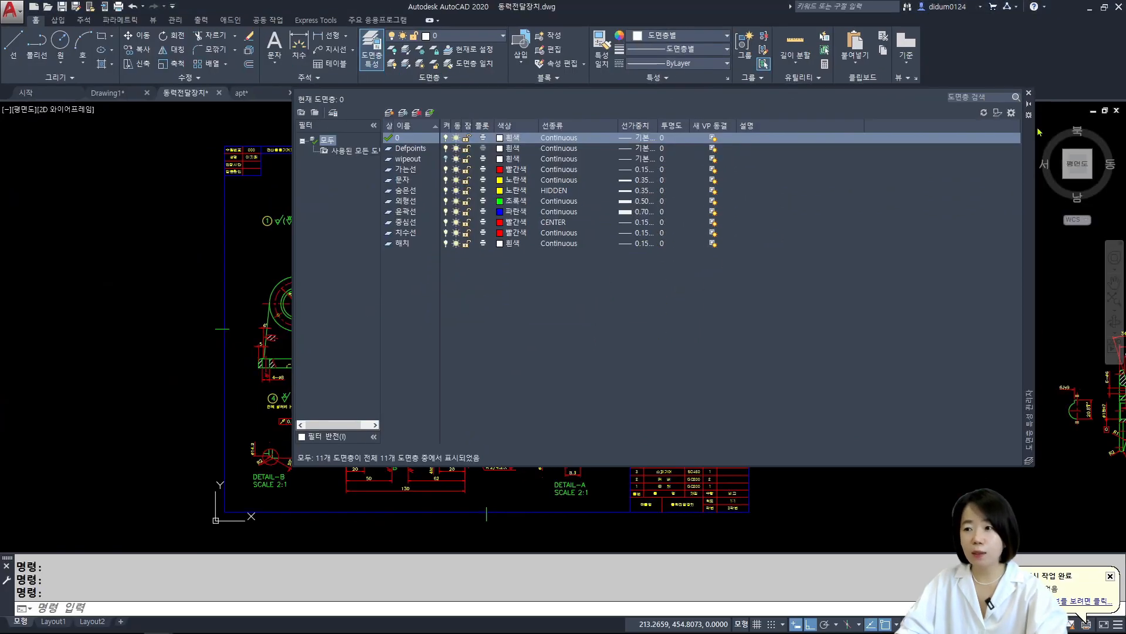
pyautogui.click(1028, 92)
# Start a new plot and create a color-dependent plot style table from scratch named 출력연습, used for the current drawing.
pyautogui.moveTo(605, 346); pyautogui.dragTo(615, 338, button='middle')
pyautogui.hotkey('ctrl', 'p')
pyautogui.click(740, 197)
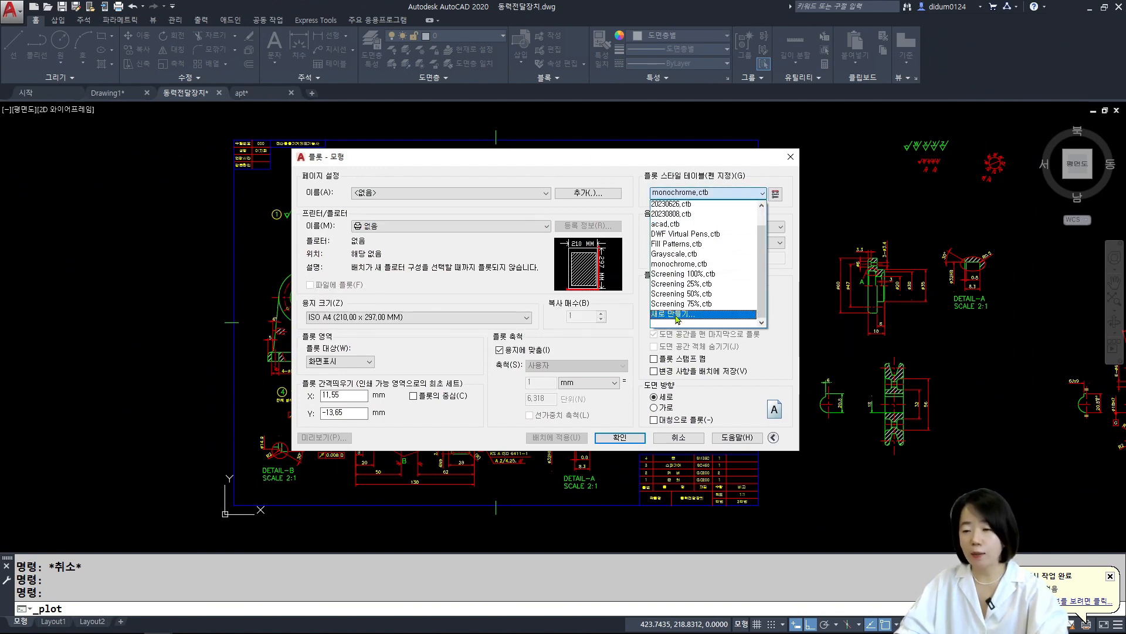
pyautogui.click(678, 315)
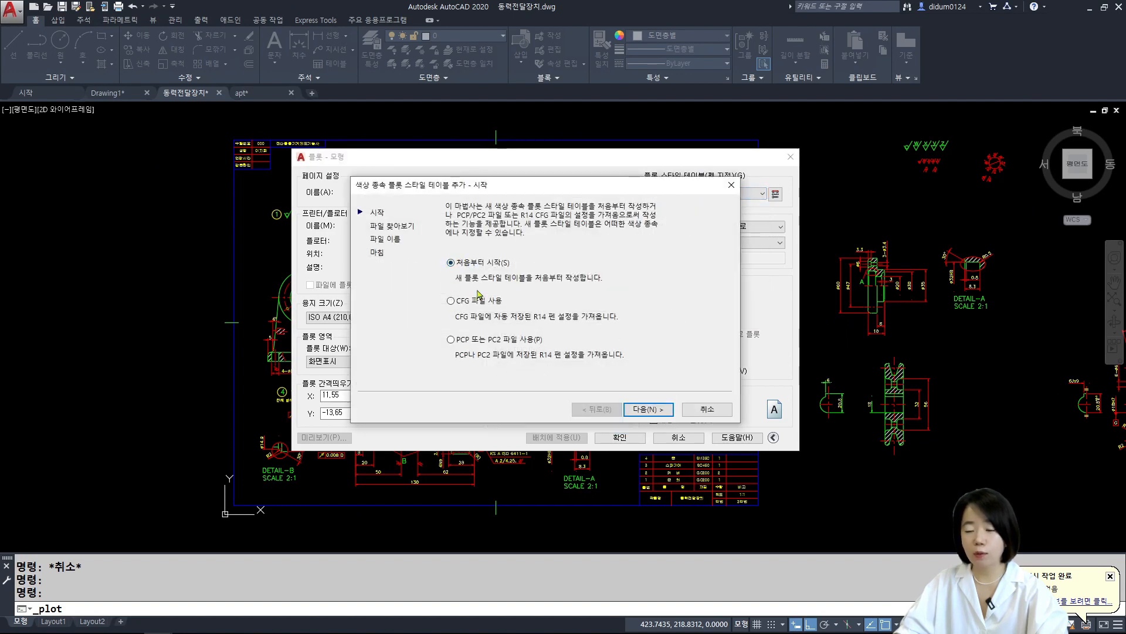
pyautogui.click(648, 408)
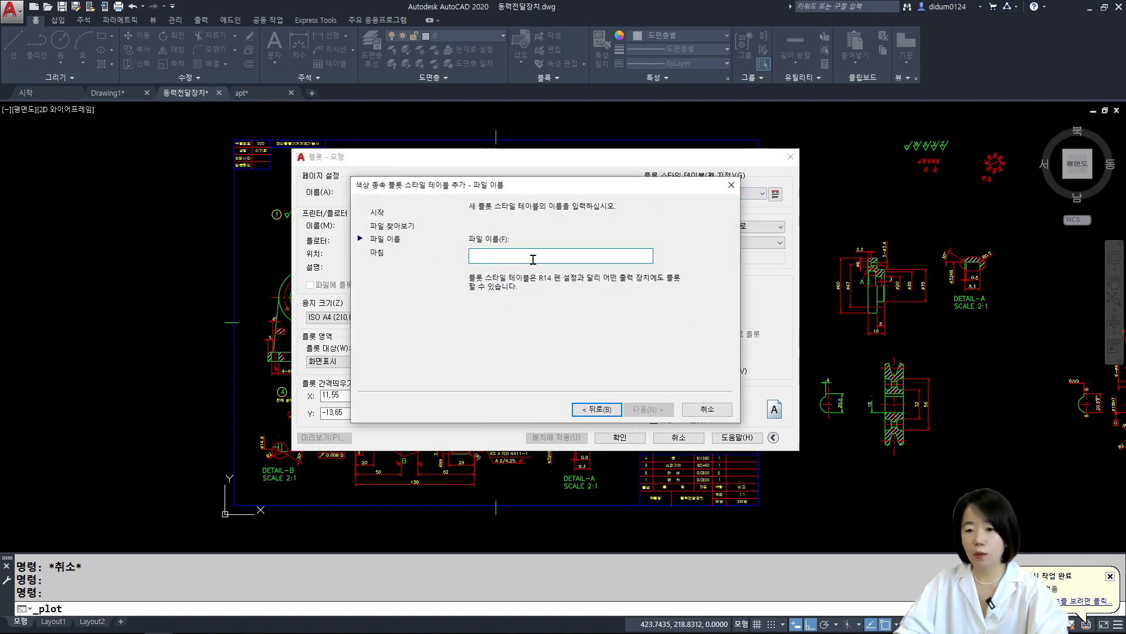
pyautogui.write('주')
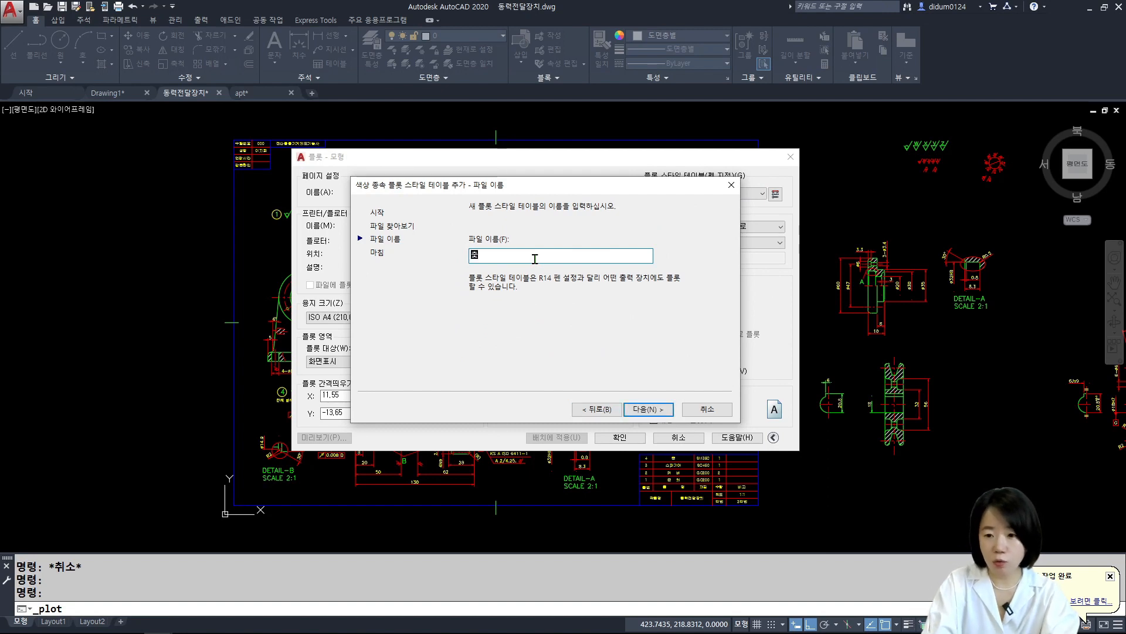
pyautogui.write('력연습')
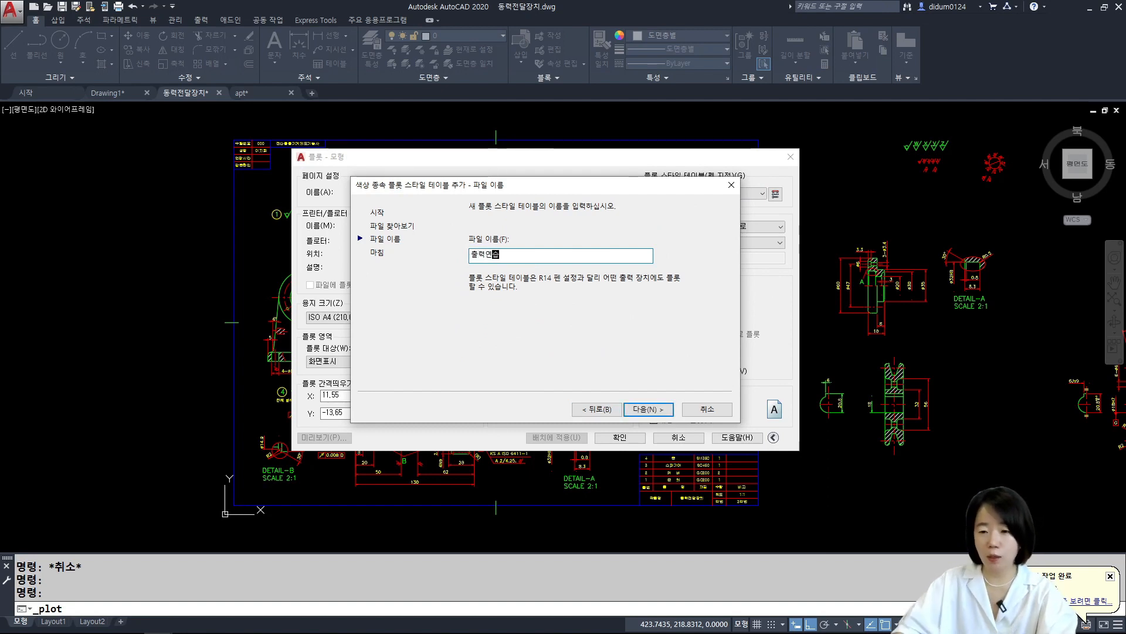
pyautogui.click(648, 409)
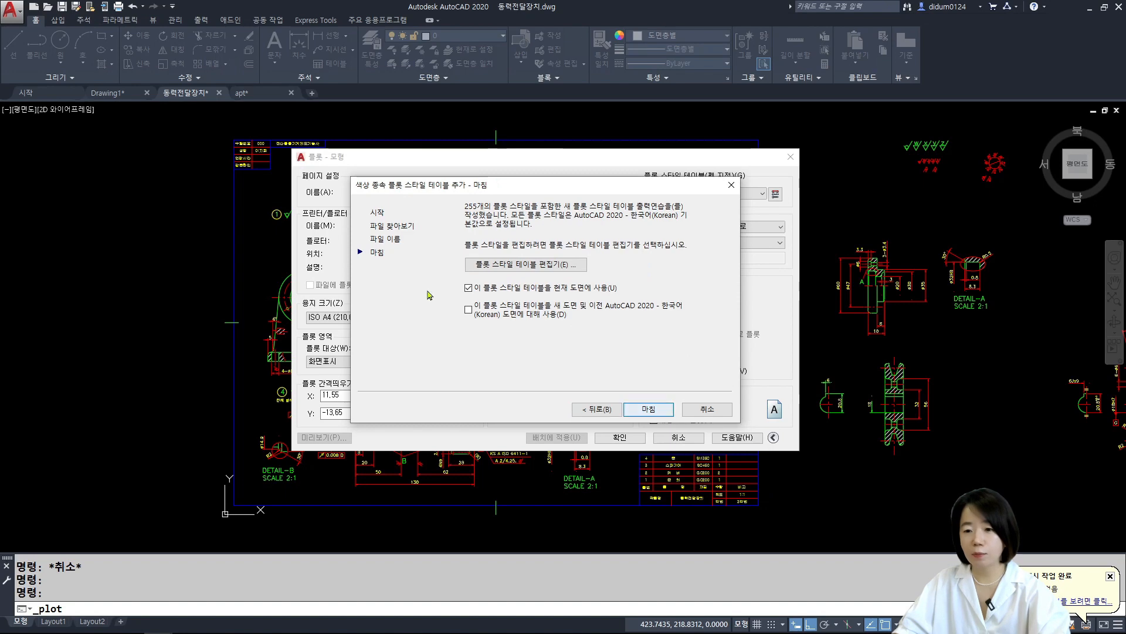
pyautogui.click(649, 409)
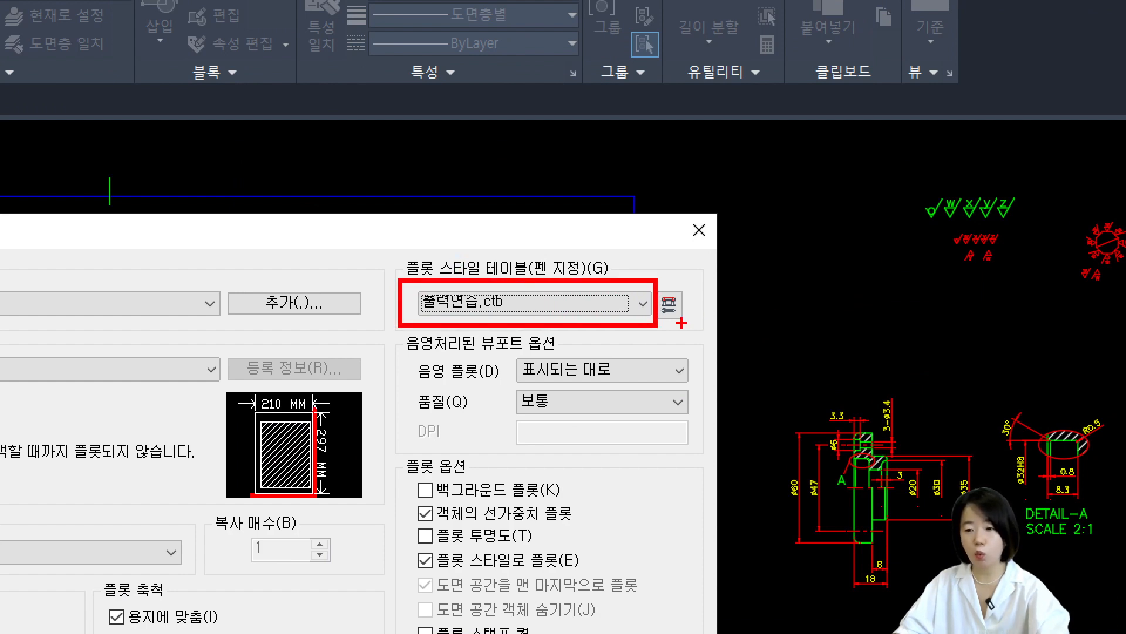
# Open 출력연습.ctb in the plot style table editor and make the editor window smaller.
pyautogui.moveTo(647, 275); pyautogui.dragTo(685, 316)
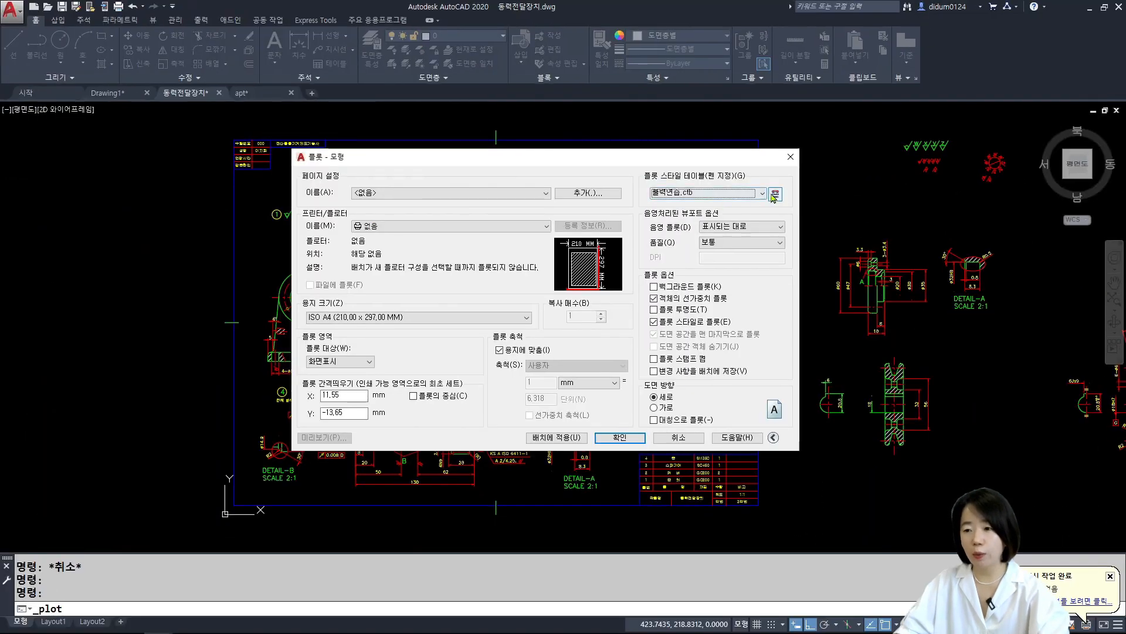
pyautogui.click(774, 194)
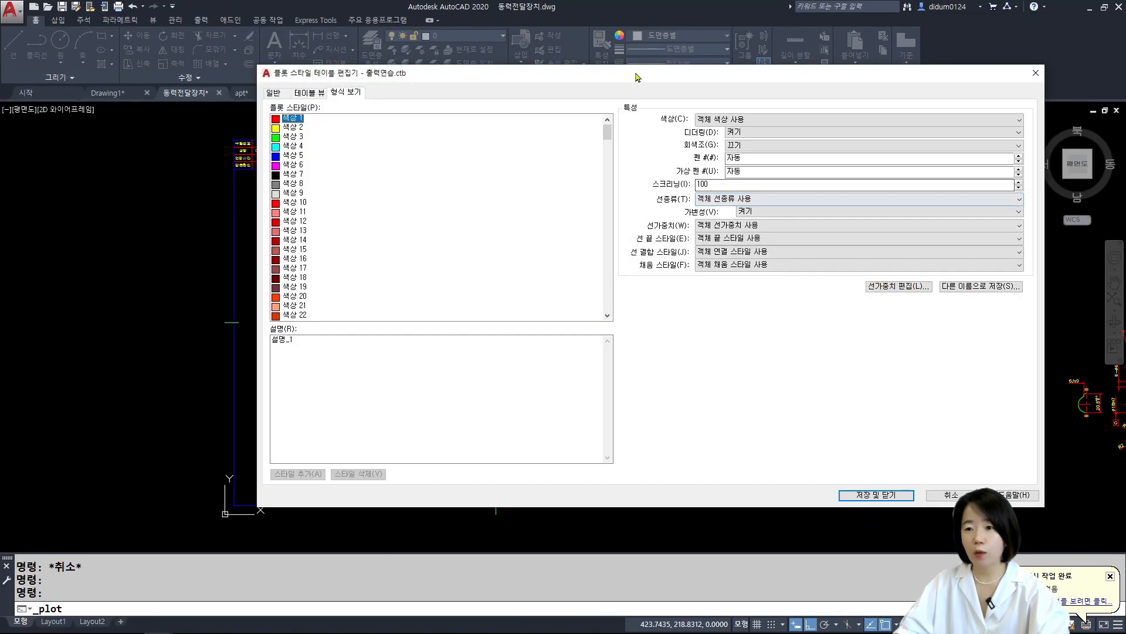
pyautogui.moveTo(637, 77); pyautogui.dragTo(588, 80)
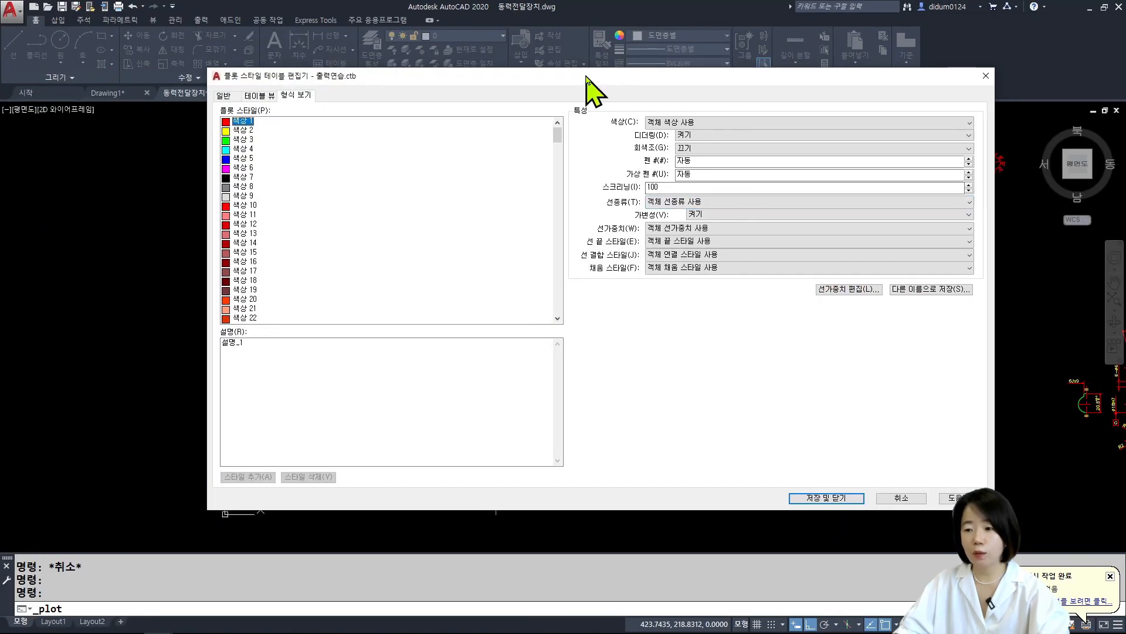
pyautogui.moveTo(993, 508); pyautogui.dragTo(679, 417)
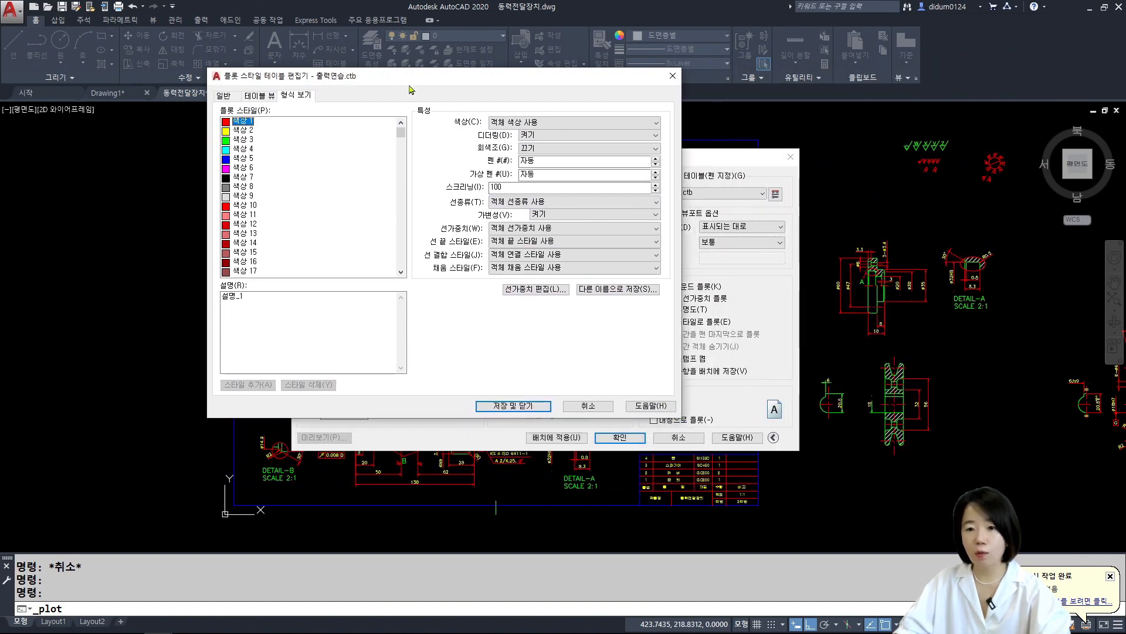
pyautogui.moveTo(411, 76); pyautogui.dragTo(455, 97)
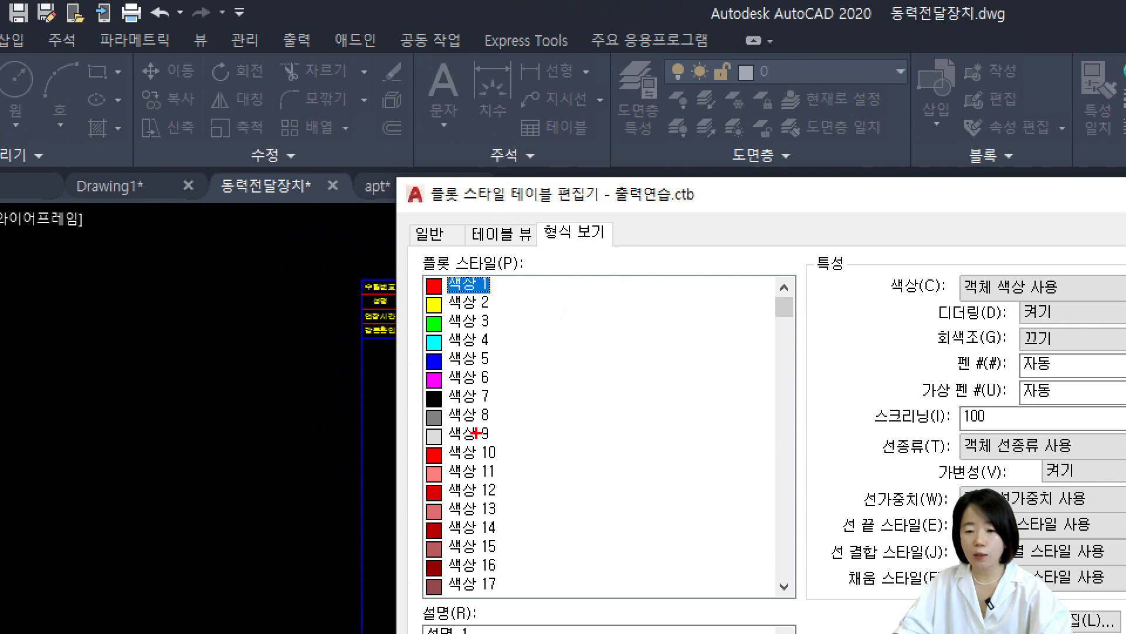
pyautogui.moveTo(417, 273); pyautogui.dragTo(509, 444)
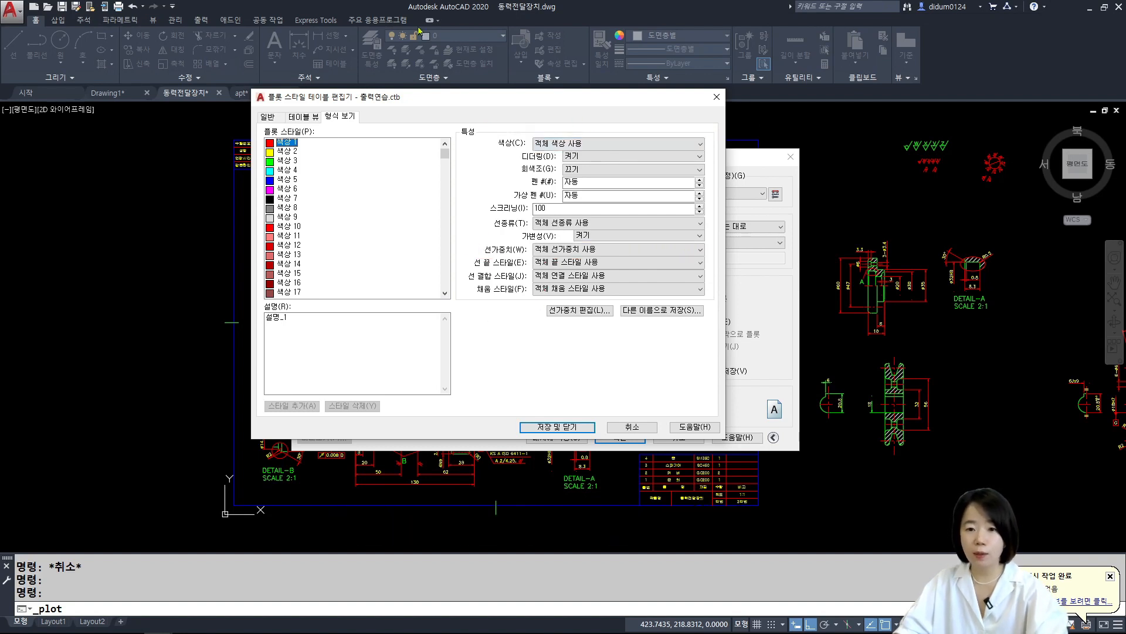
# Set plot style 색상 1 (red) to plot in black (검은색) with a 0.2000 mm lineweight.
pyautogui.click(633, 143)
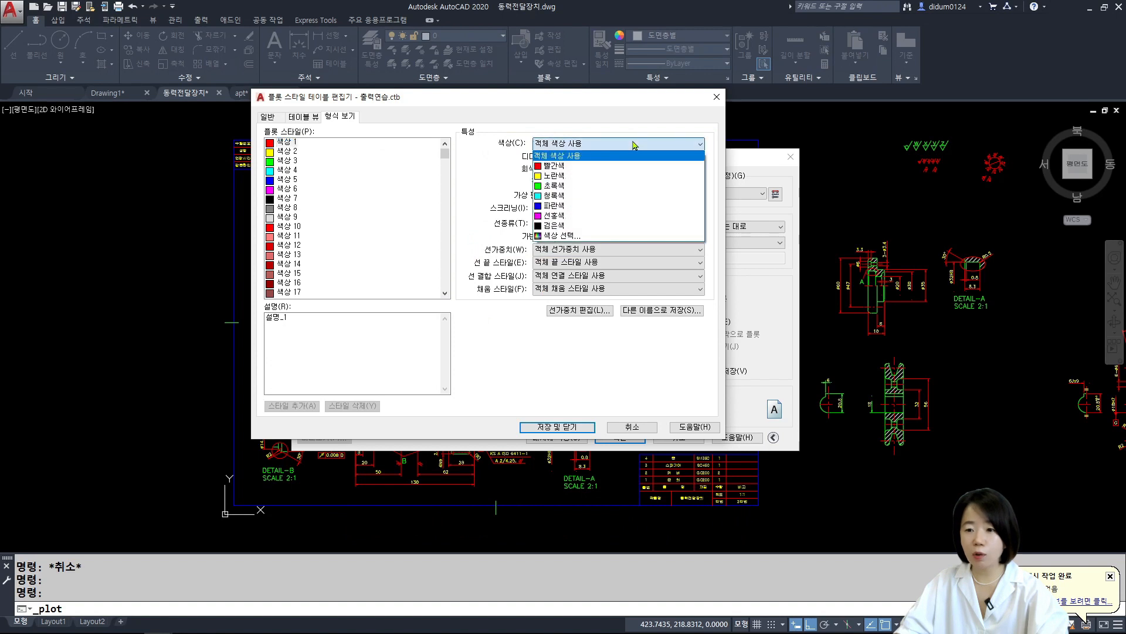
pyautogui.click(561, 230)
pyautogui.click(610, 250)
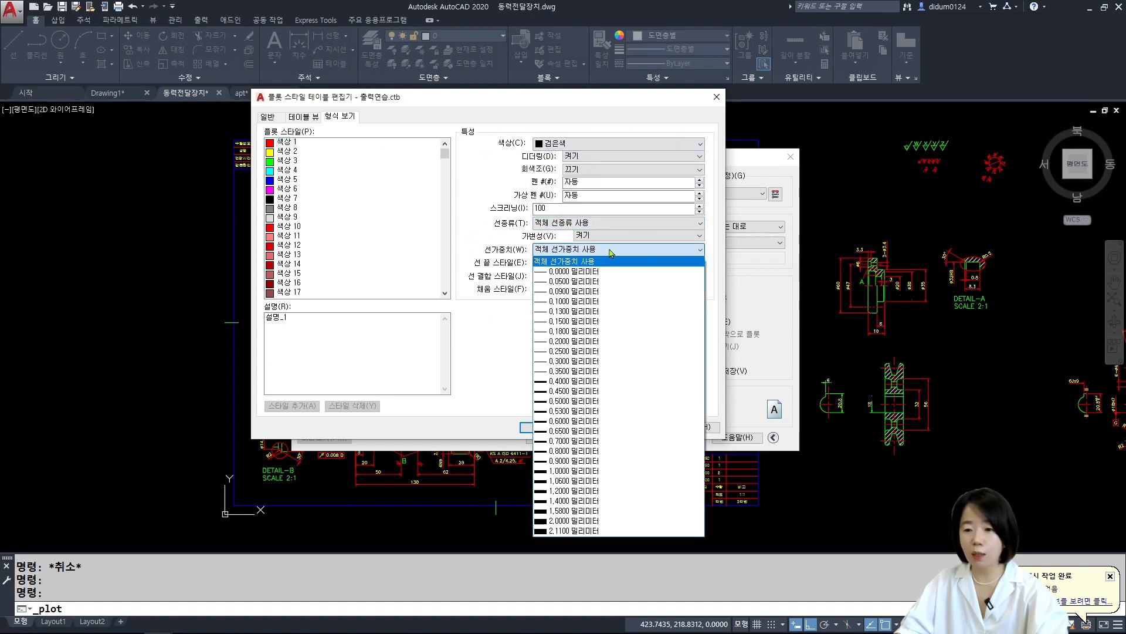
pyautogui.click(574, 340)
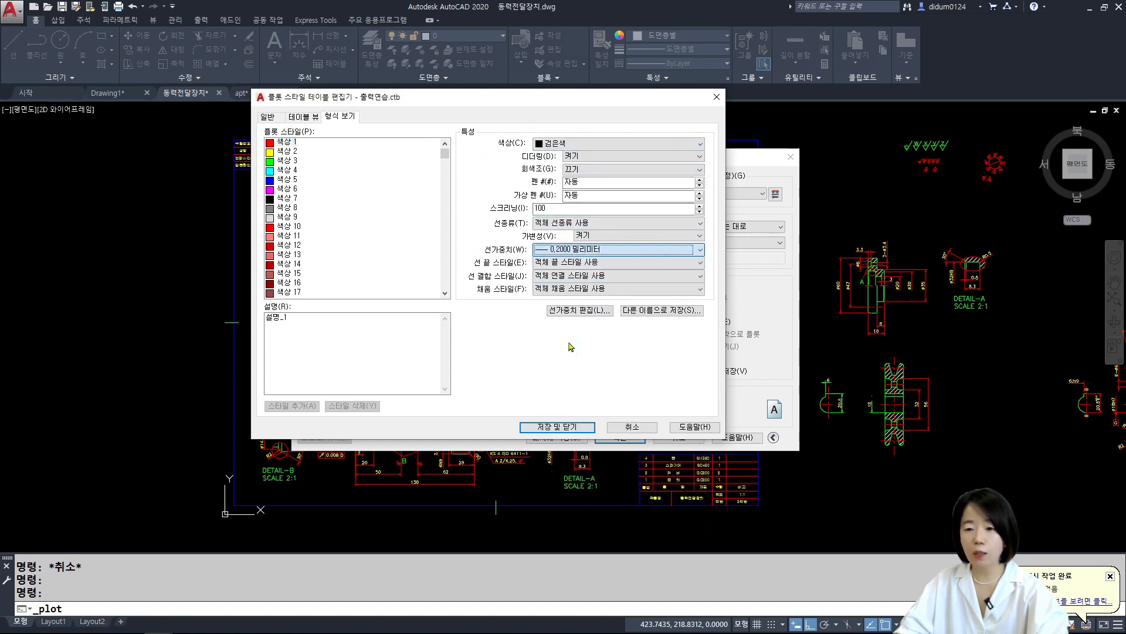
# Set plot style 색상 2 (yellow) to plot in black (검은색) with a 0.3500 mm lineweight.
pyautogui.click(288, 151)
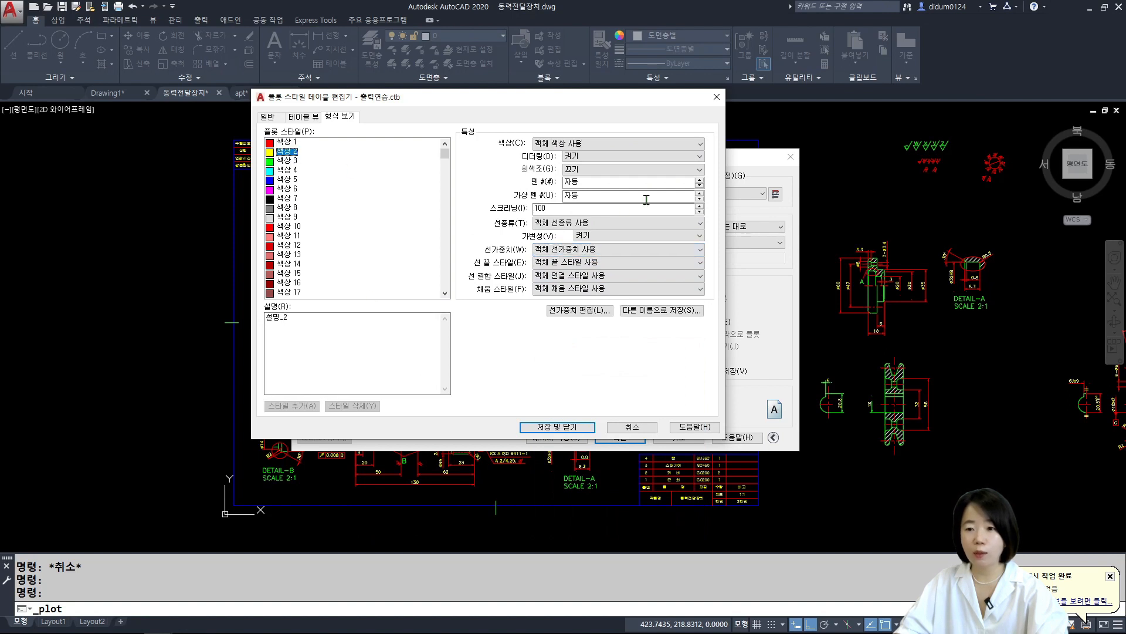
pyautogui.click(622, 144)
pyautogui.click(578, 226)
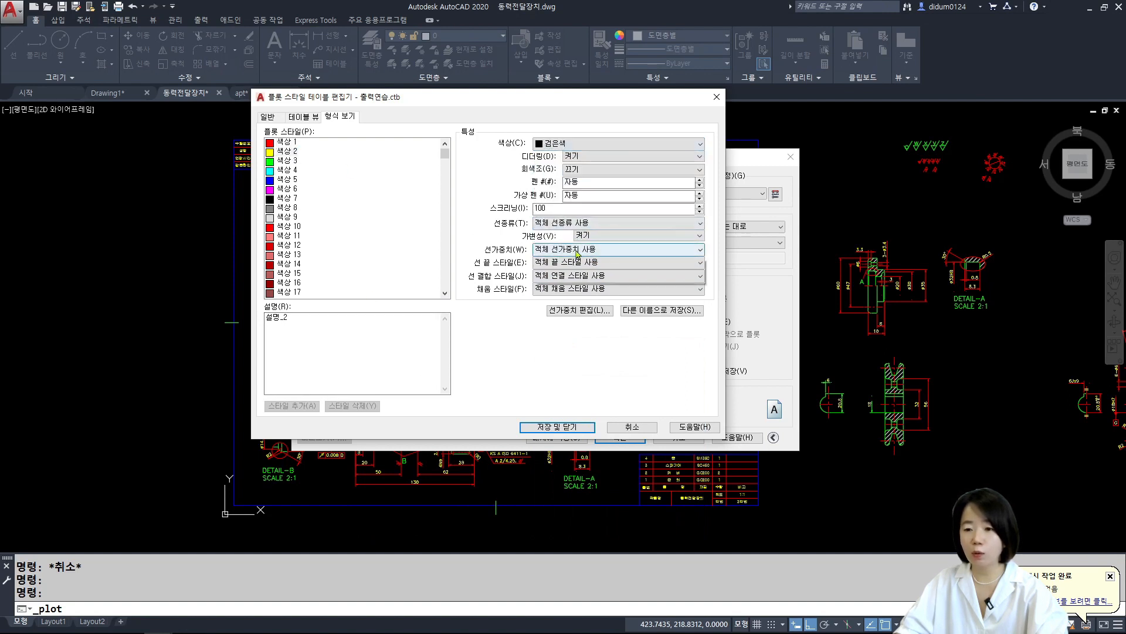
pyautogui.click(578, 250)
pyautogui.click(578, 371)
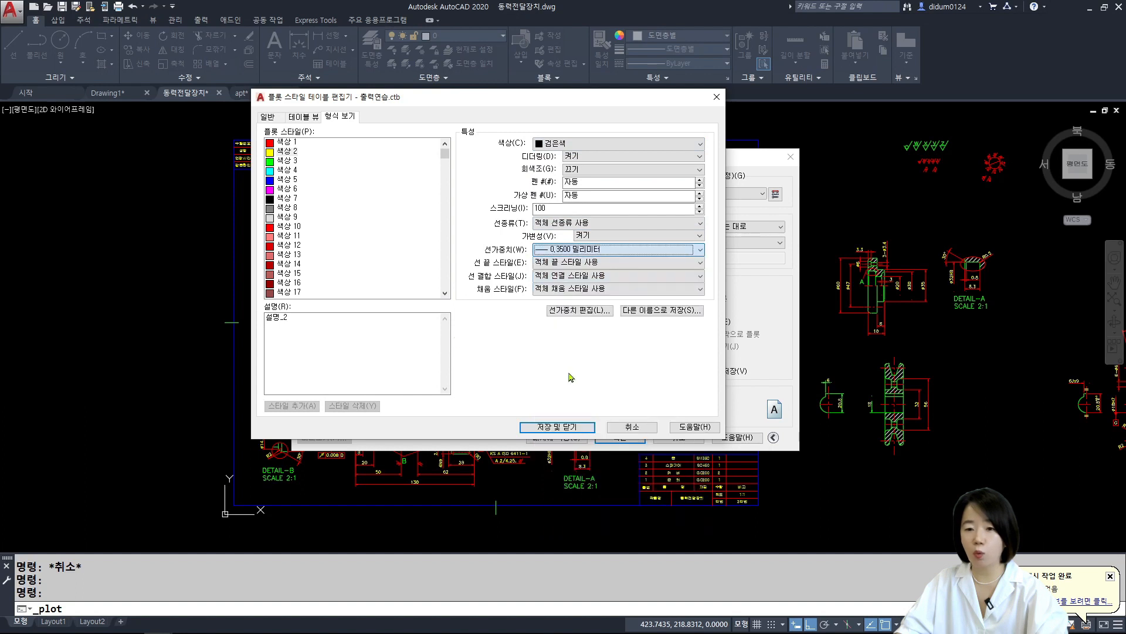
# Set plot style 색상 3 (green) to plot in black (검은색) with a 0.5000 mm lineweight.
pyautogui.click(284, 161)
pyautogui.click(587, 144)
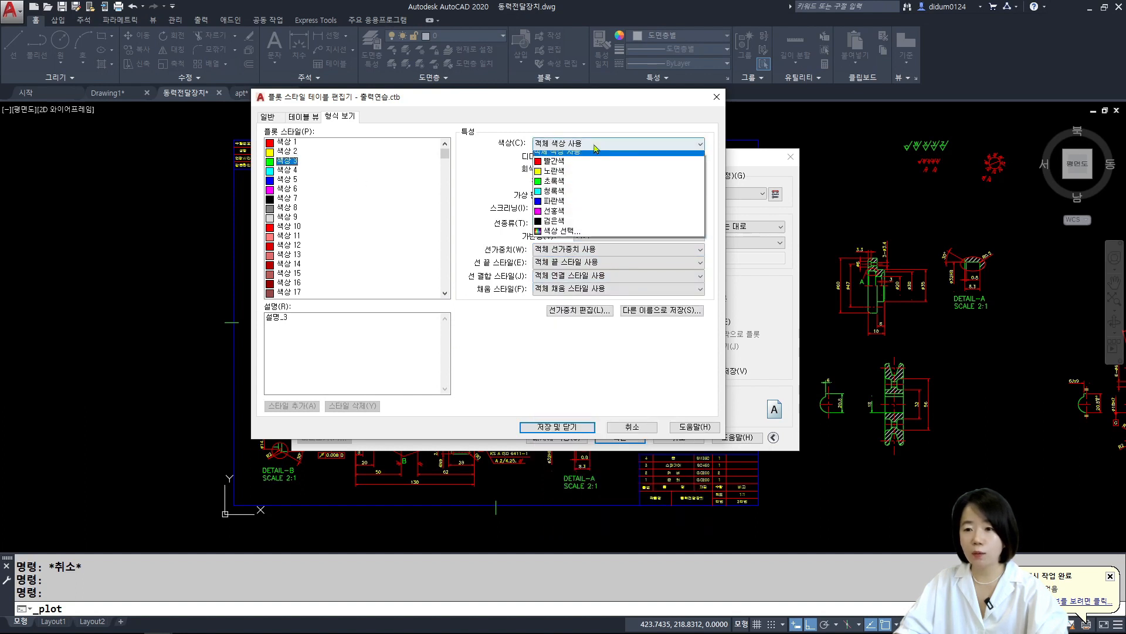
pyautogui.click(555, 226)
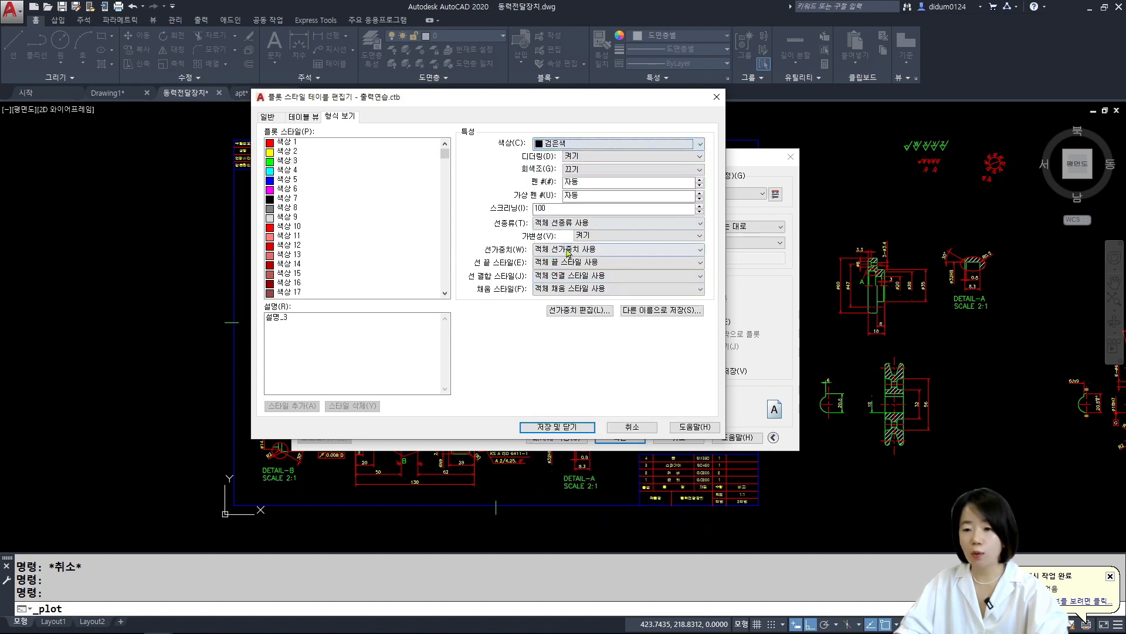
pyautogui.click(587, 249)
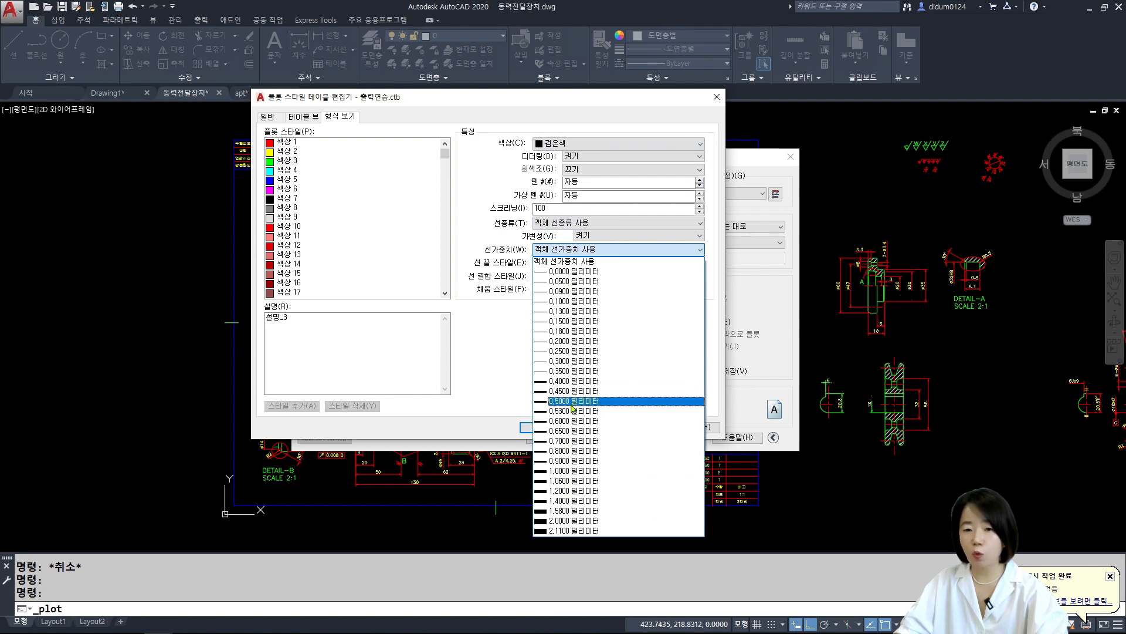
pyautogui.click(572, 402)
# Set plot style 색상 5 (blue) to plot in red (빨간색) with a 0.7000 mm lineweight.
pyautogui.click(282, 172)
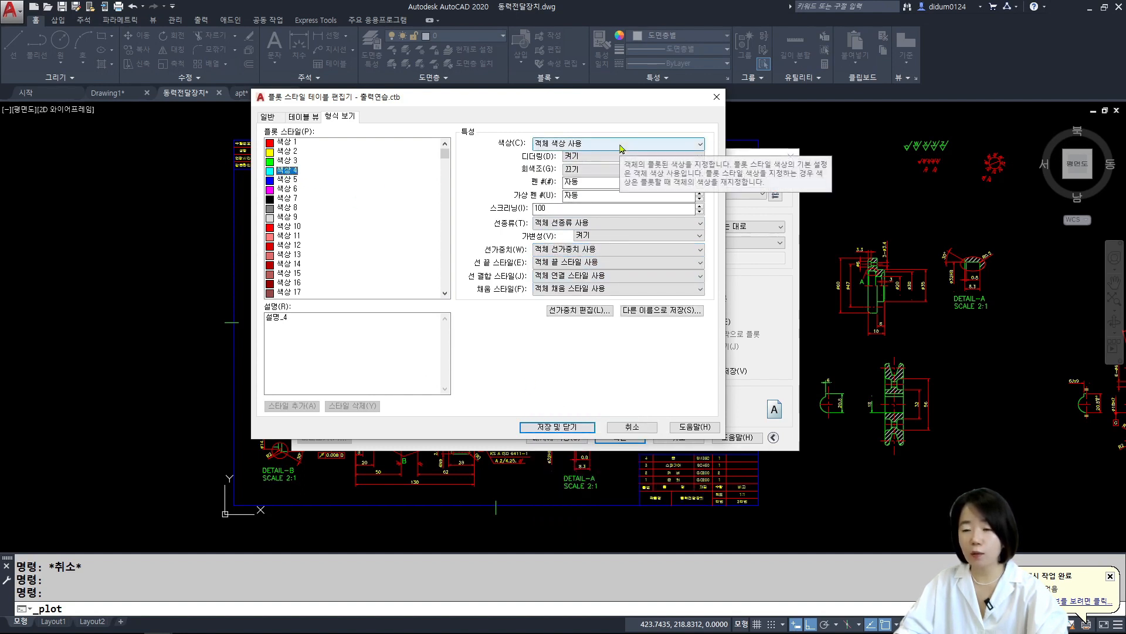
pyautogui.click(287, 180)
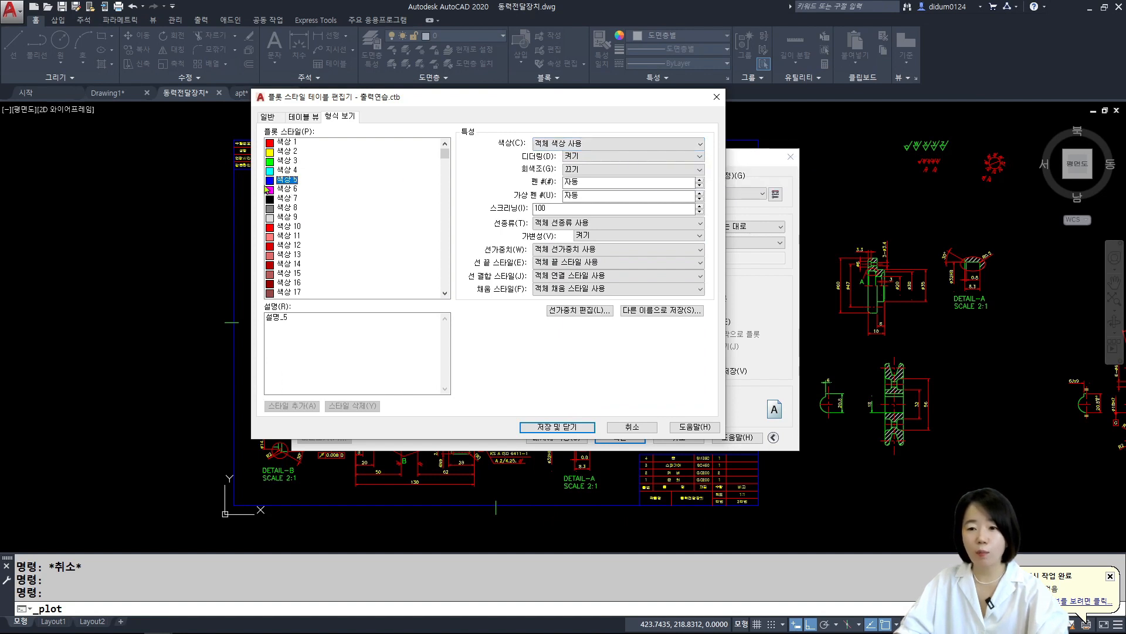
pyautogui.click(588, 146)
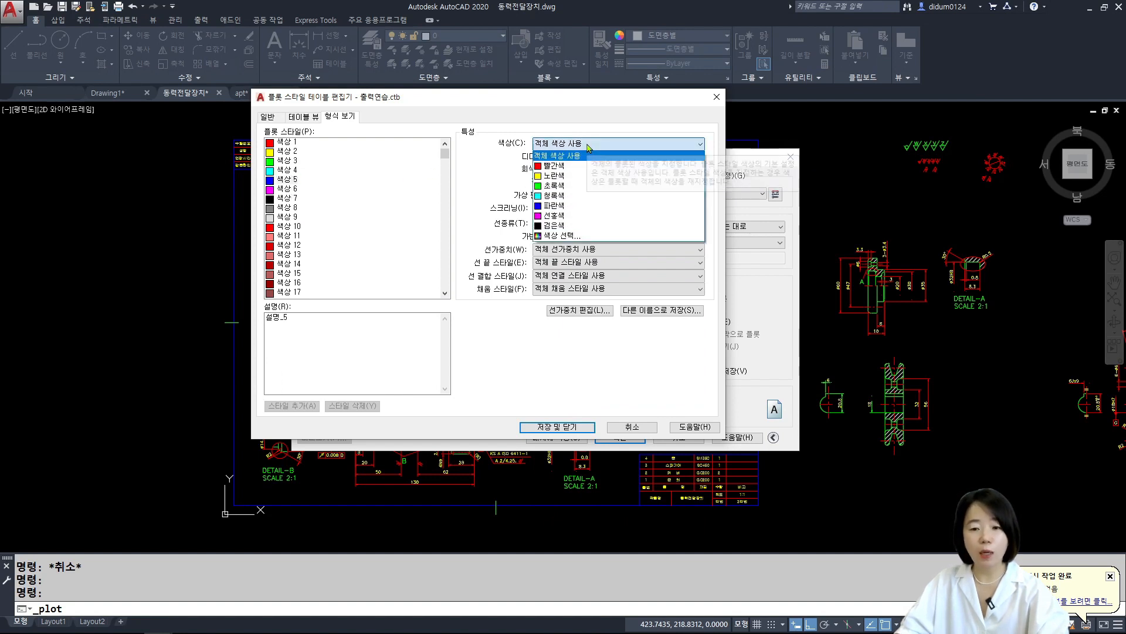
pyautogui.click(554, 166)
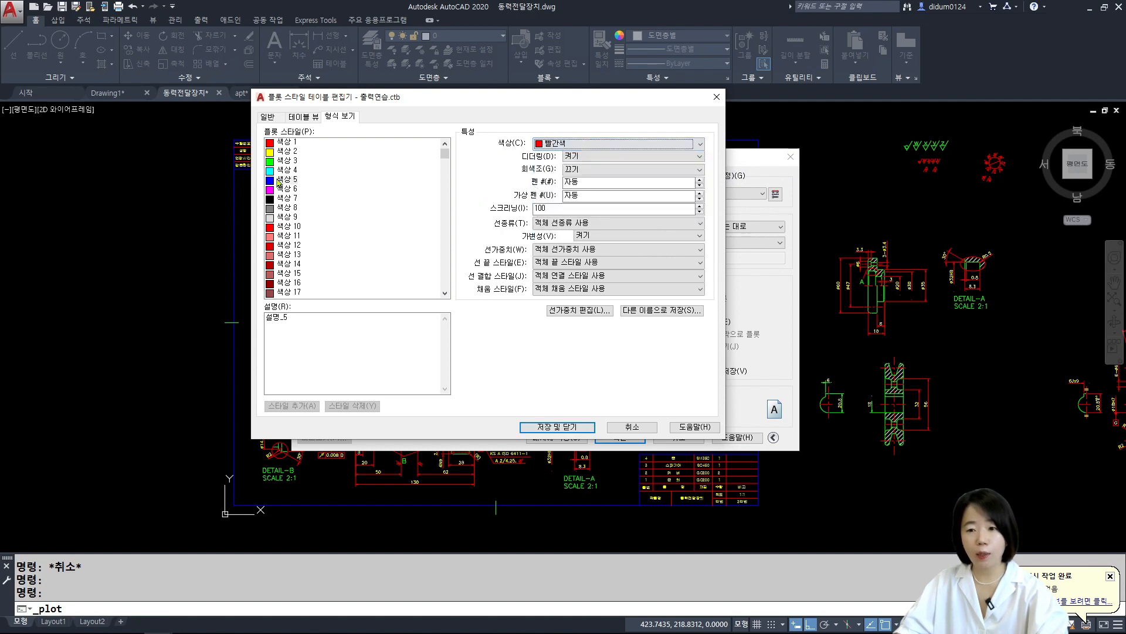
pyautogui.click(604, 249)
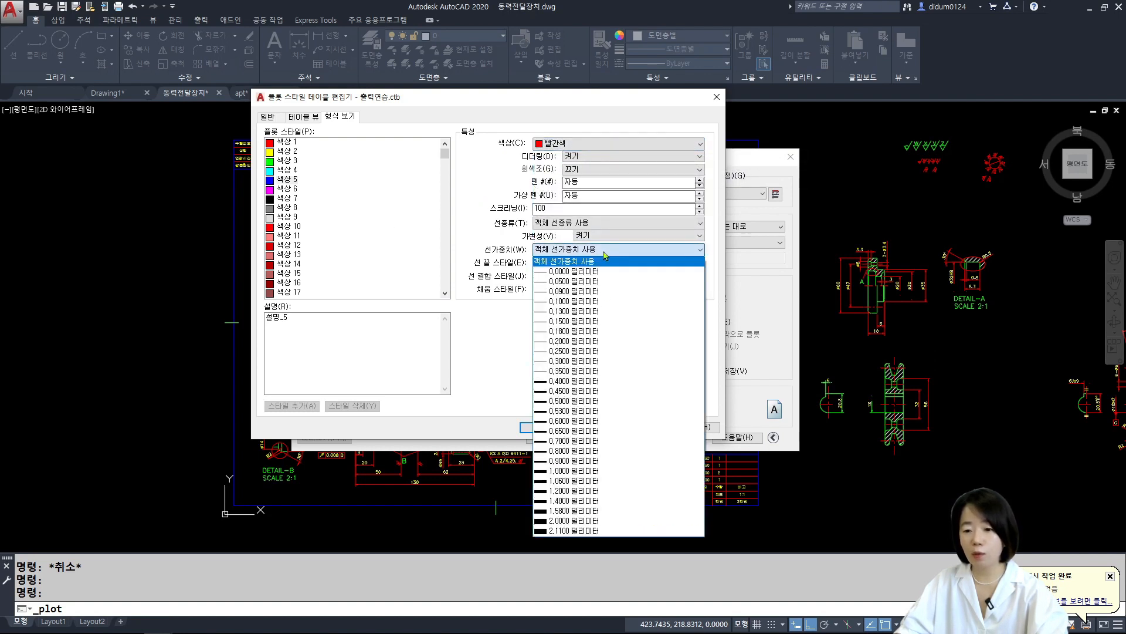
pyautogui.click(575, 441)
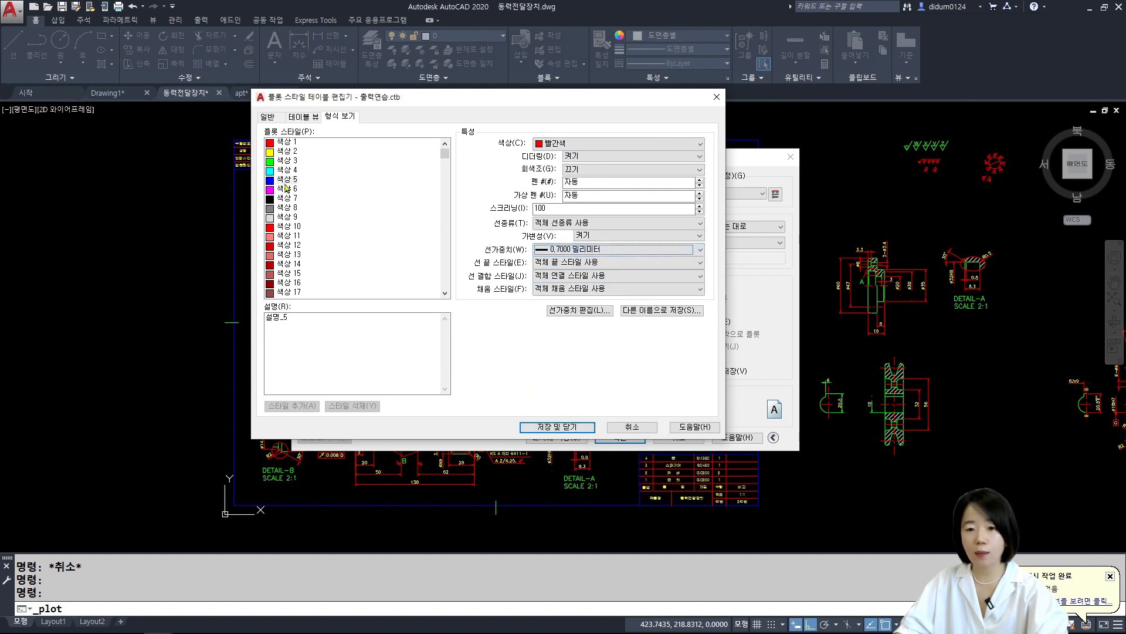
# Set plot style 색상 7 to plot in black (검은색) with a 0.2000 mm lineweight, and save and close the plot style table.
pyautogui.click(317, 199)
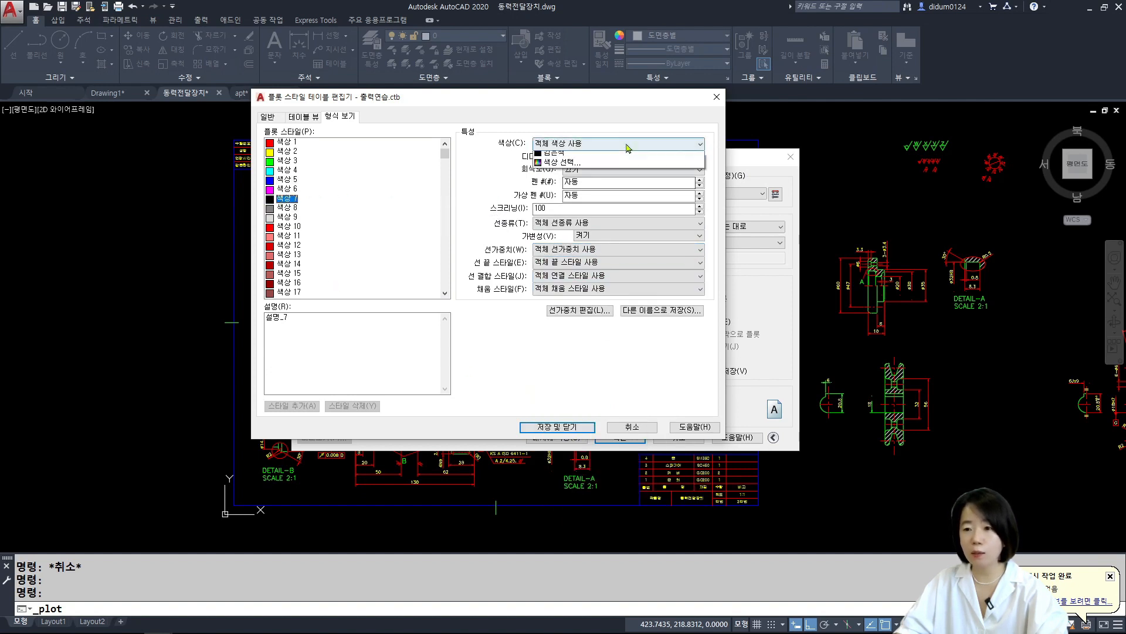
pyautogui.click(616, 144)
pyautogui.click(557, 226)
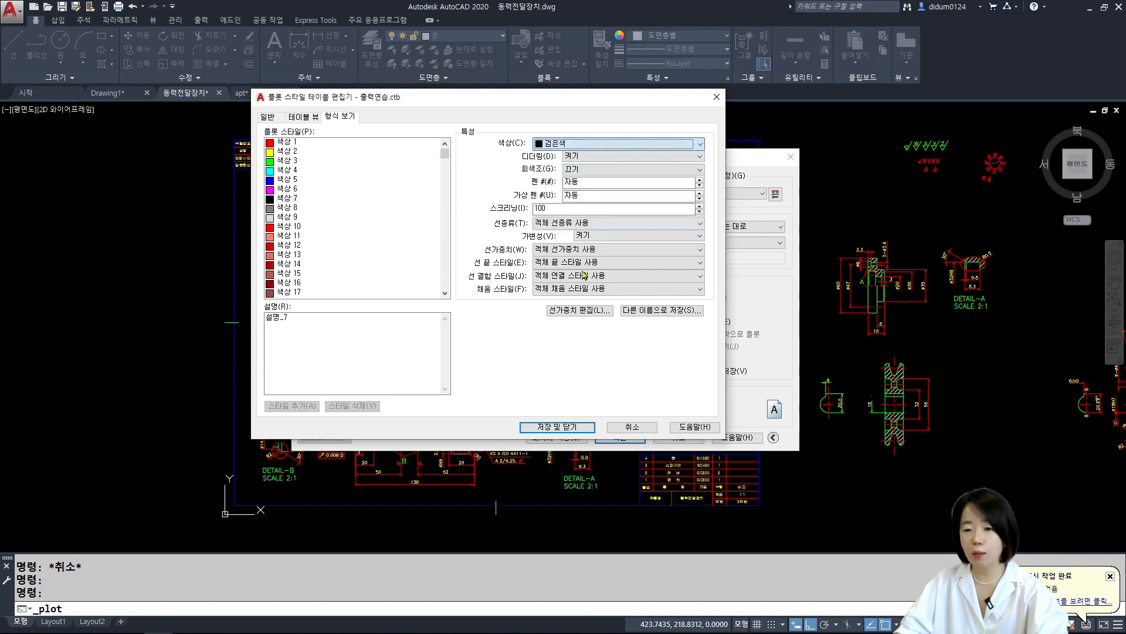
pyautogui.click(589, 251)
pyautogui.click(566, 341)
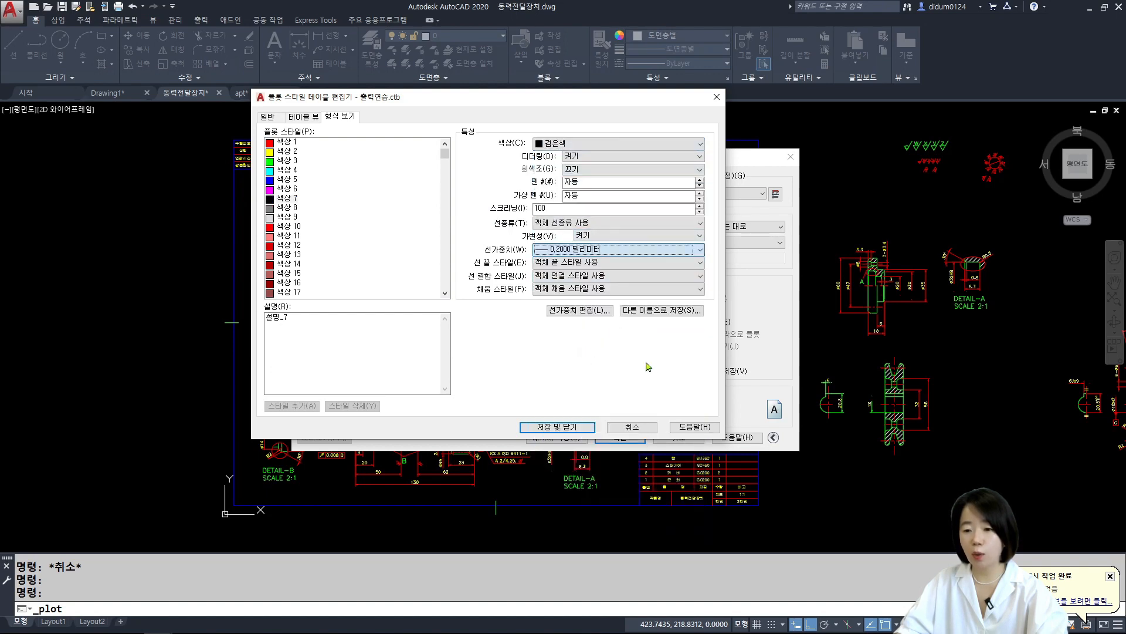
pyautogui.click(556, 430)
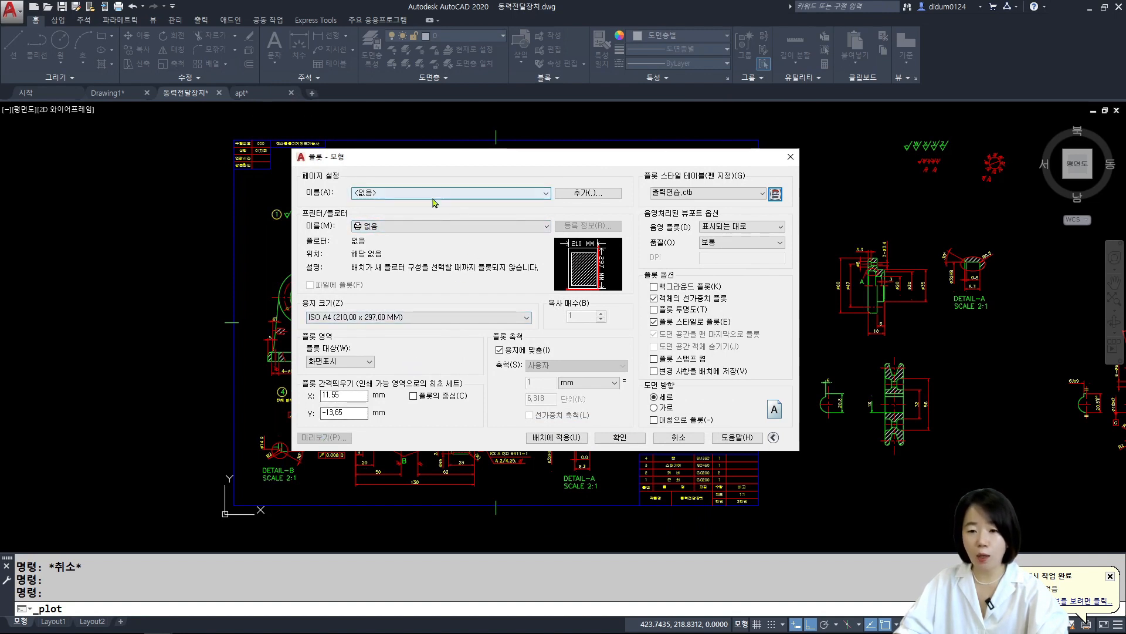
# Load the previous plot's page setup (<이전 플롯>) and assign 출력연습.ctb as its plot style table.
pyautogui.click(381, 225)
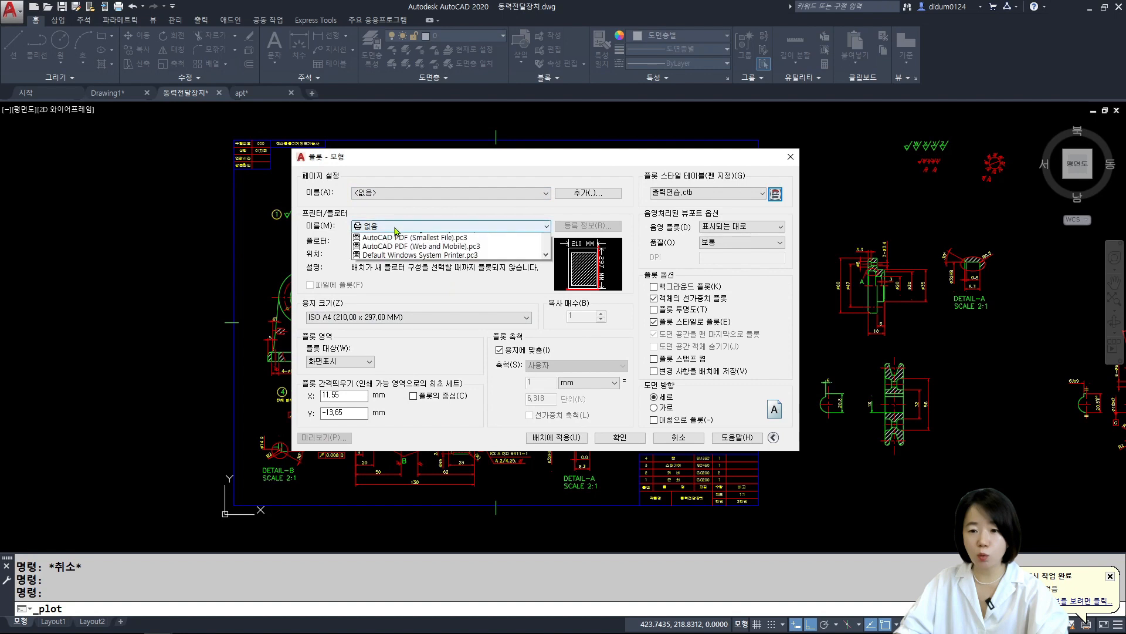
pyautogui.click(396, 230)
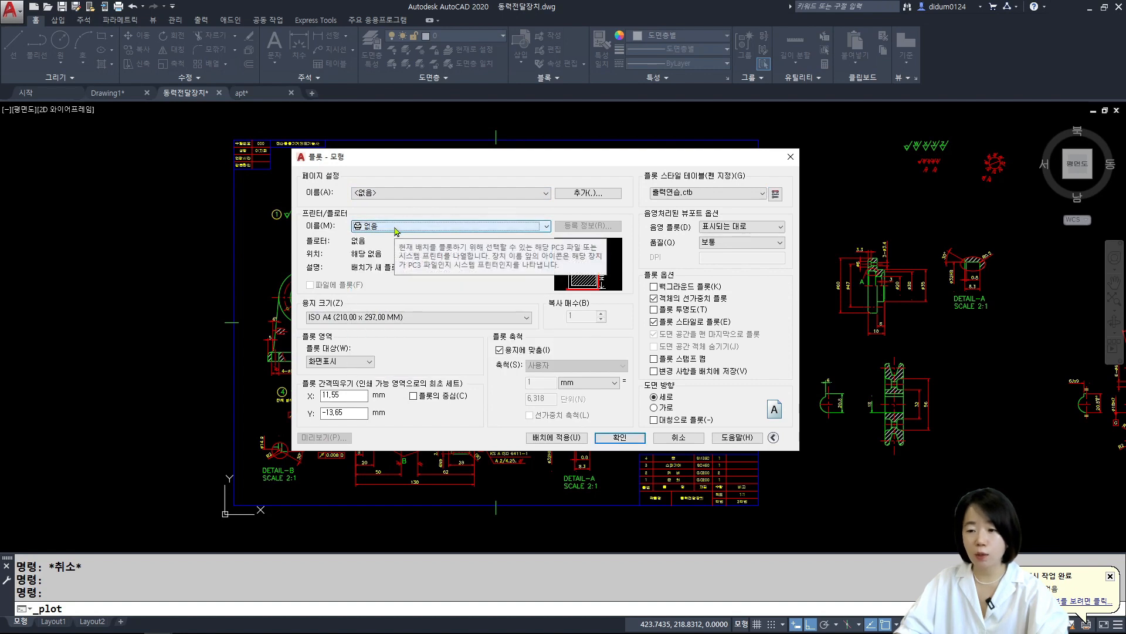
pyautogui.click(431, 195)
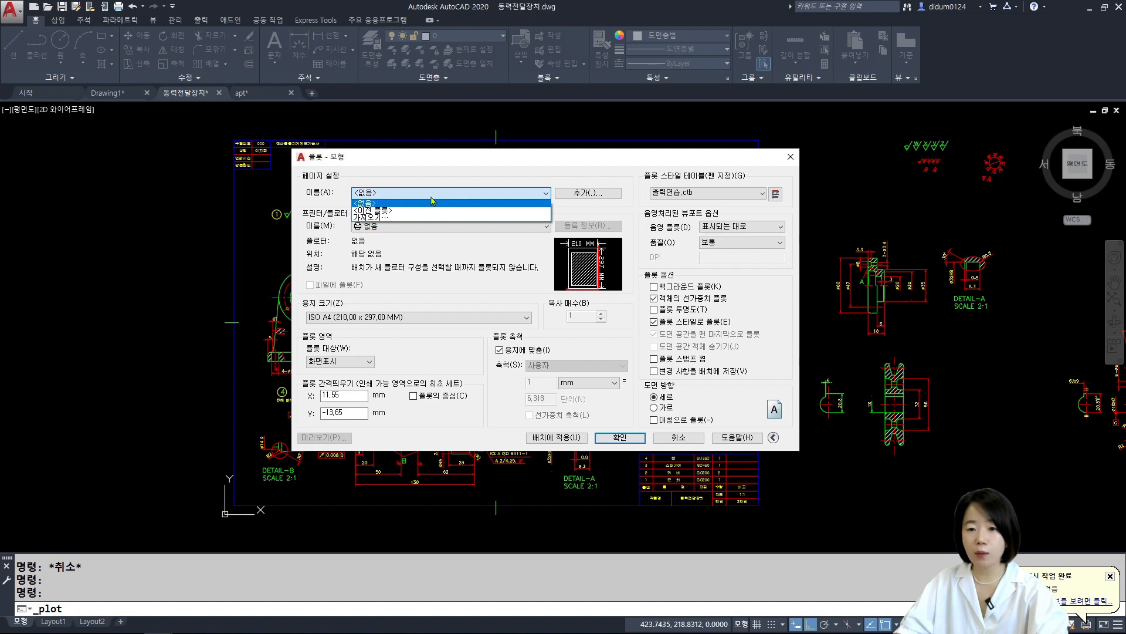
pyautogui.click(386, 213)
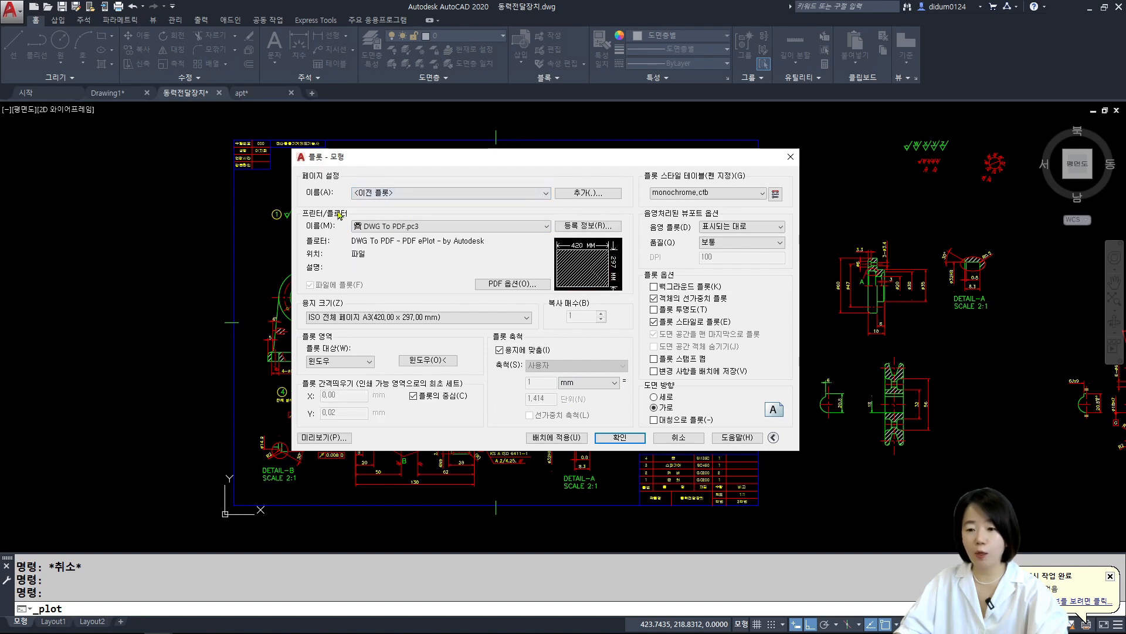
pyautogui.click(737, 193)
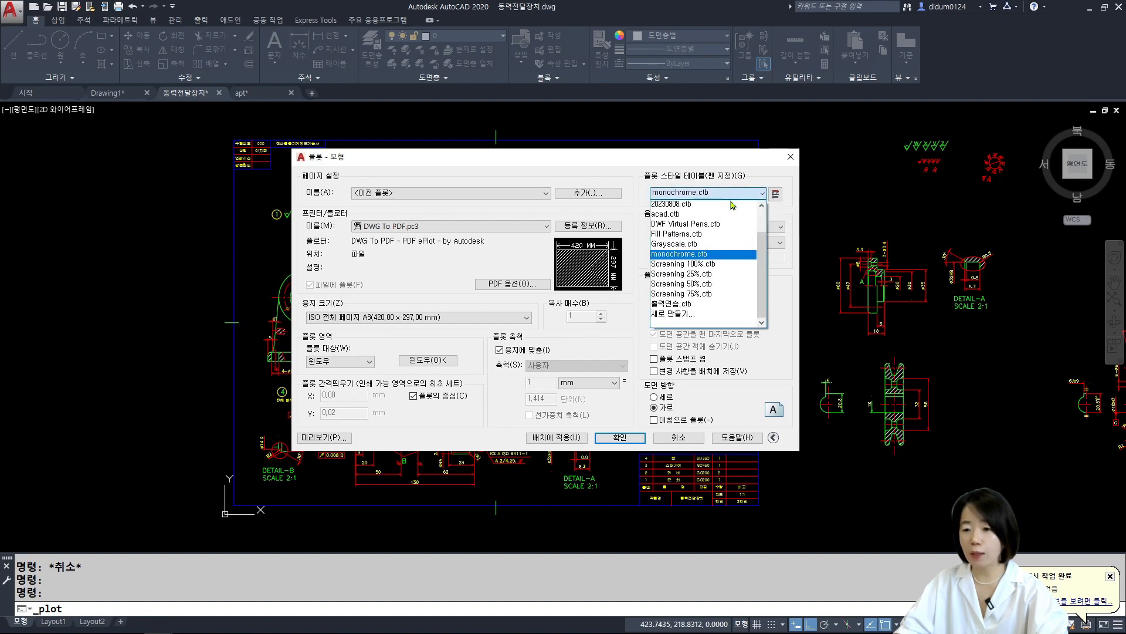
pyautogui.click(683, 304)
pyautogui.click(564, 332)
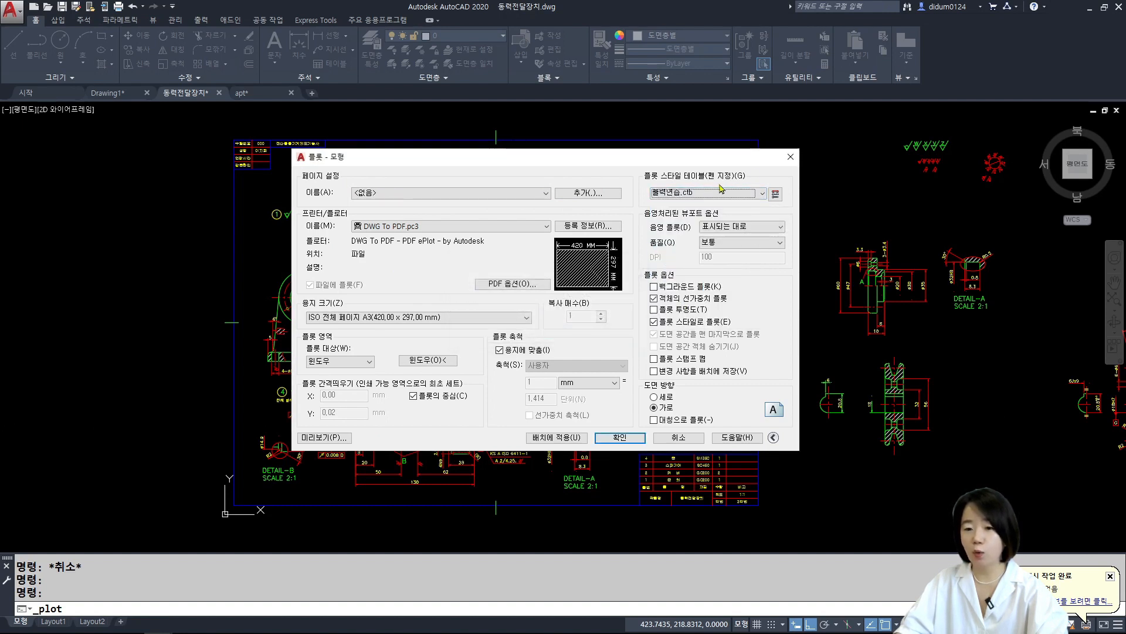
# Preview the plot, examine the line colours and thicknesses of the views and border up close, and exit the preview.
pyautogui.click(328, 437)
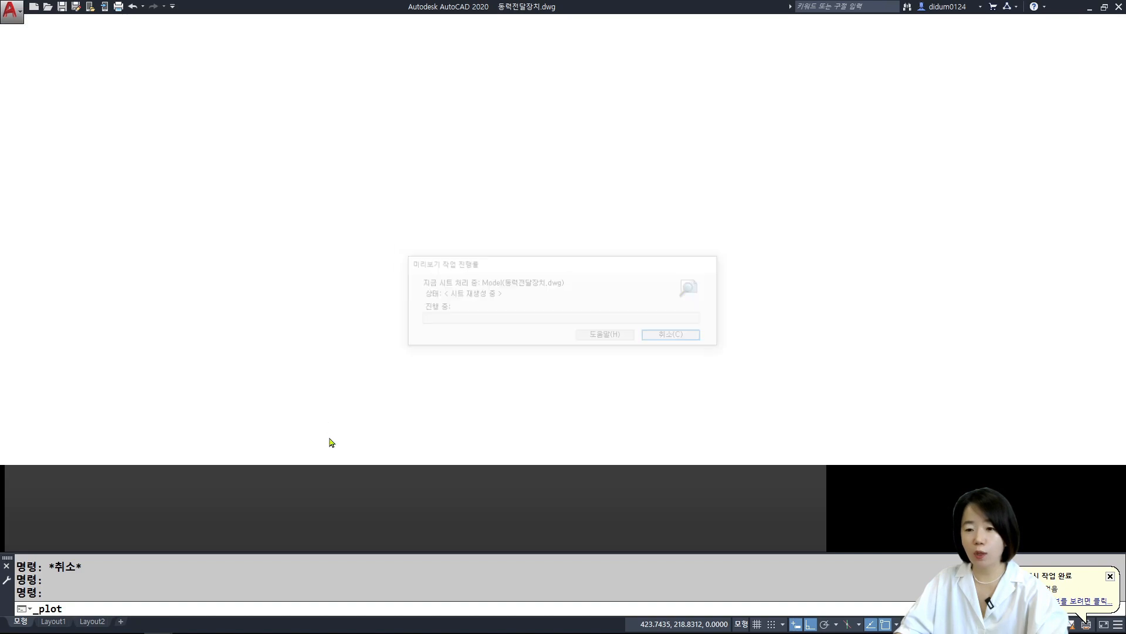
pyautogui.scroll(4, 426, 440)
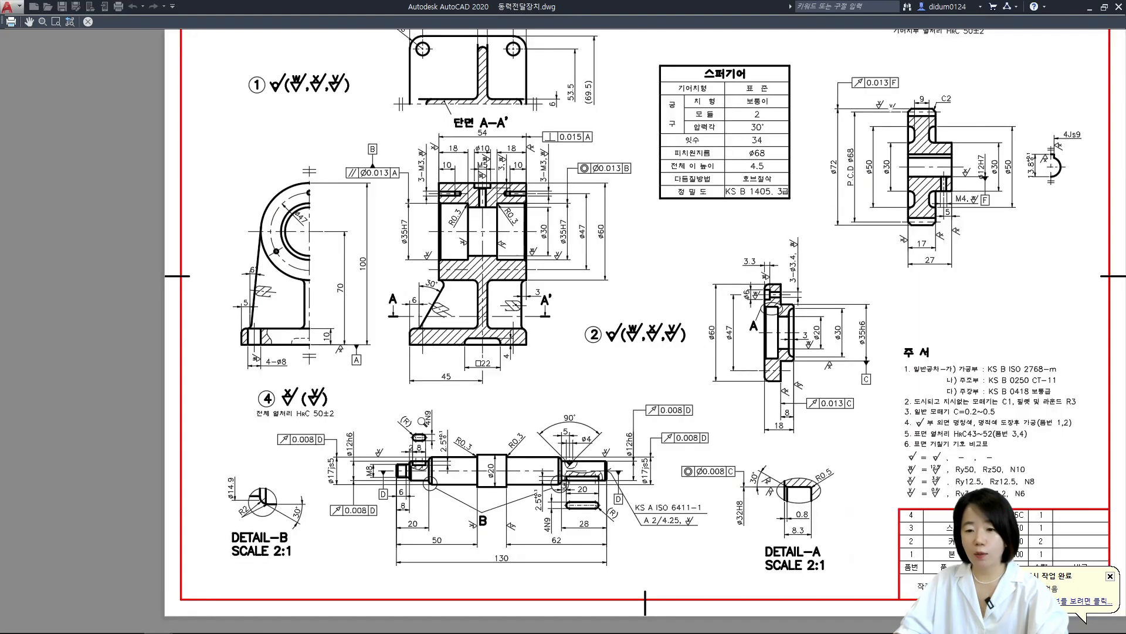
pyautogui.scroll(-3, 443, 312)
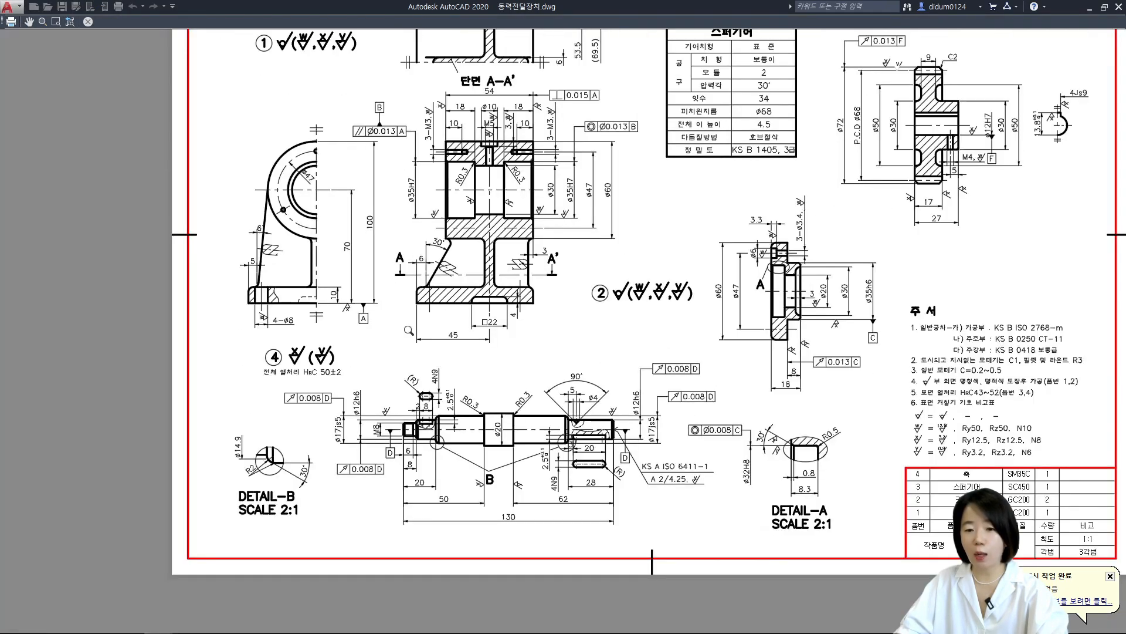
pyautogui.scroll(3, 187, 434)
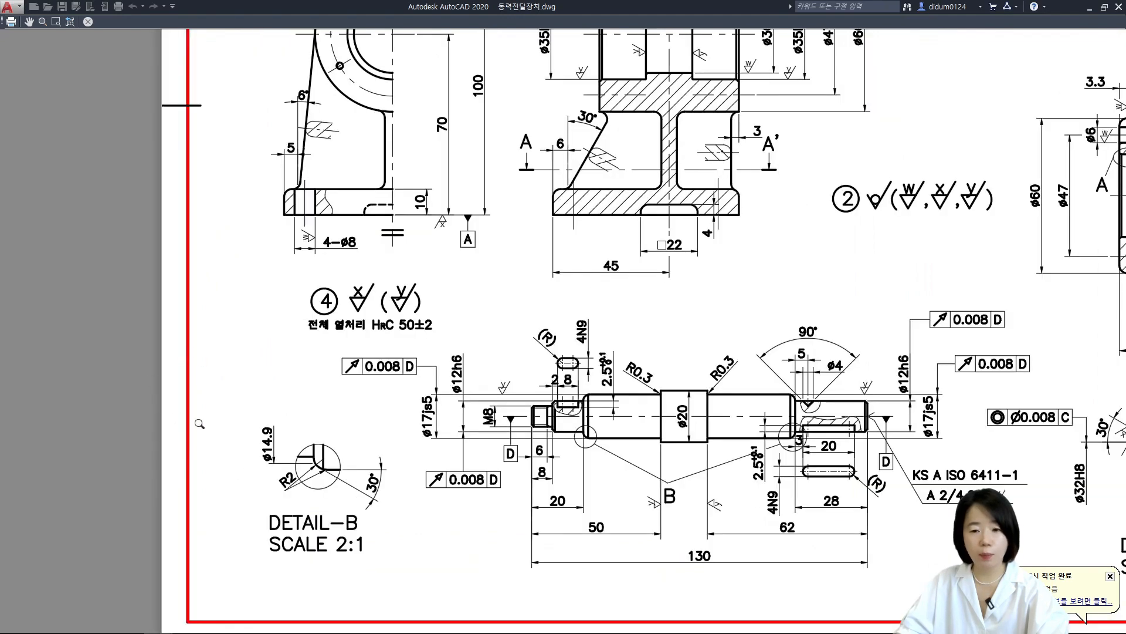
pyautogui.scroll(-4, 203, 424)
pyautogui.scroll(3, 390, 335)
pyautogui.rightClick(446, 343)
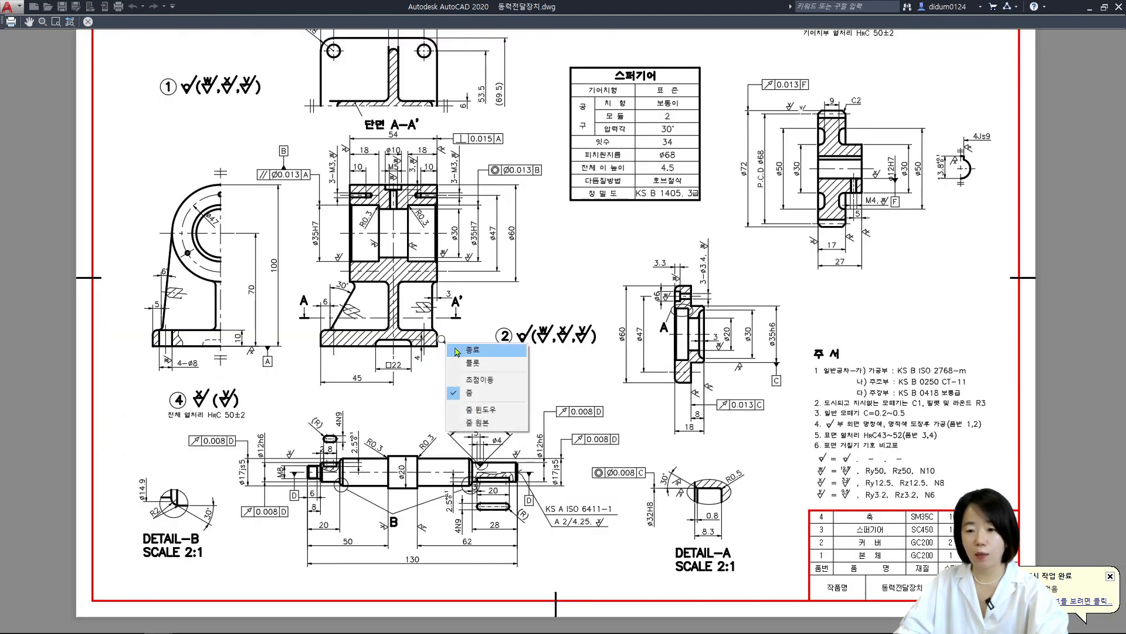
pyautogui.click(466, 349)
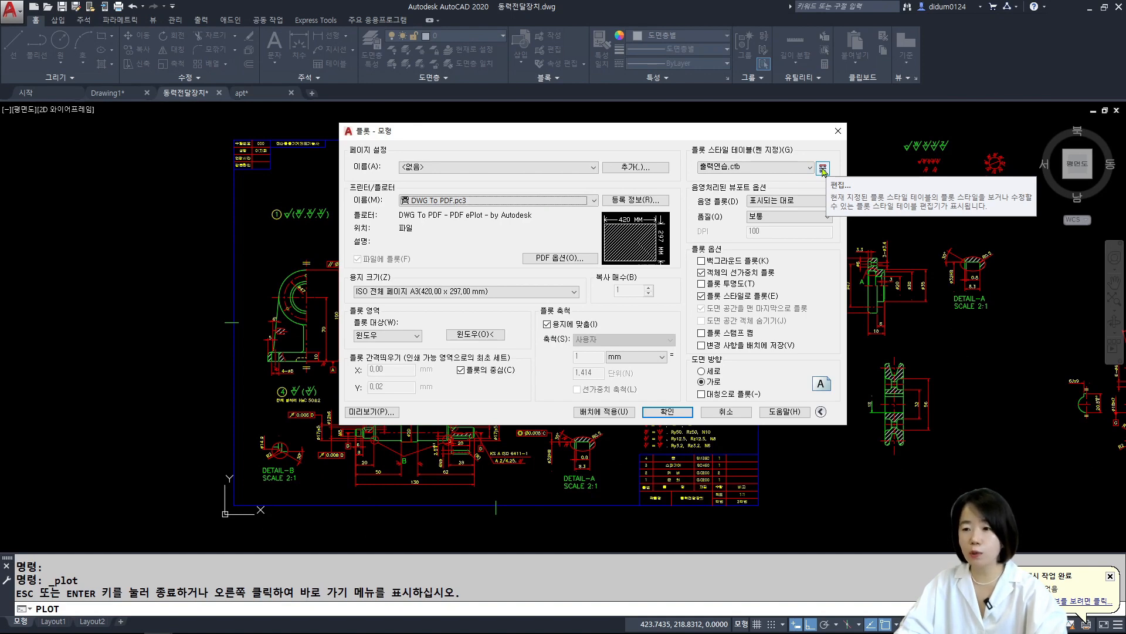
# Reopen 출력연습.ctb for editing, set plot style 색상 5 (blue) to plot in black (검은색), and save and close the table.
pyautogui.click(823, 168)
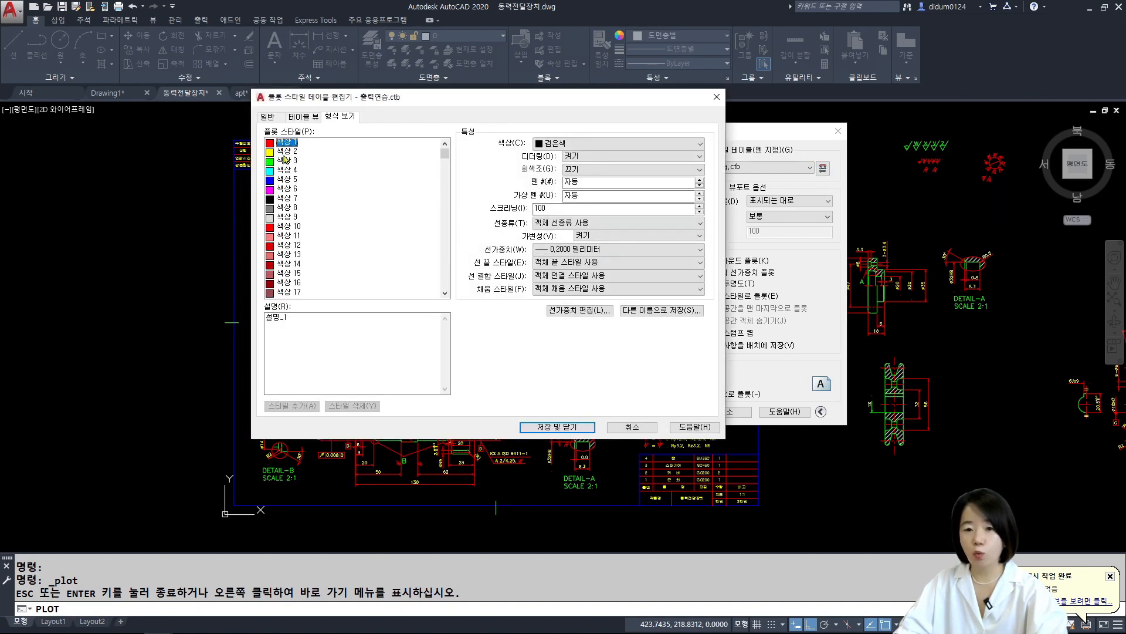
pyautogui.click(281, 199)
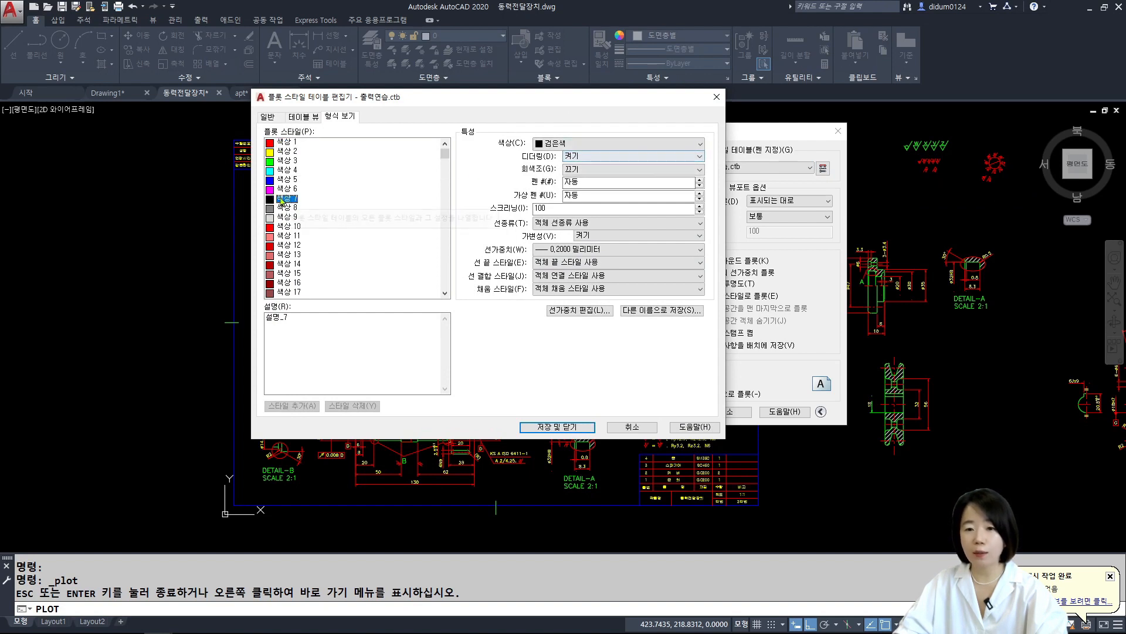
pyautogui.click(281, 179)
pyautogui.click(616, 143)
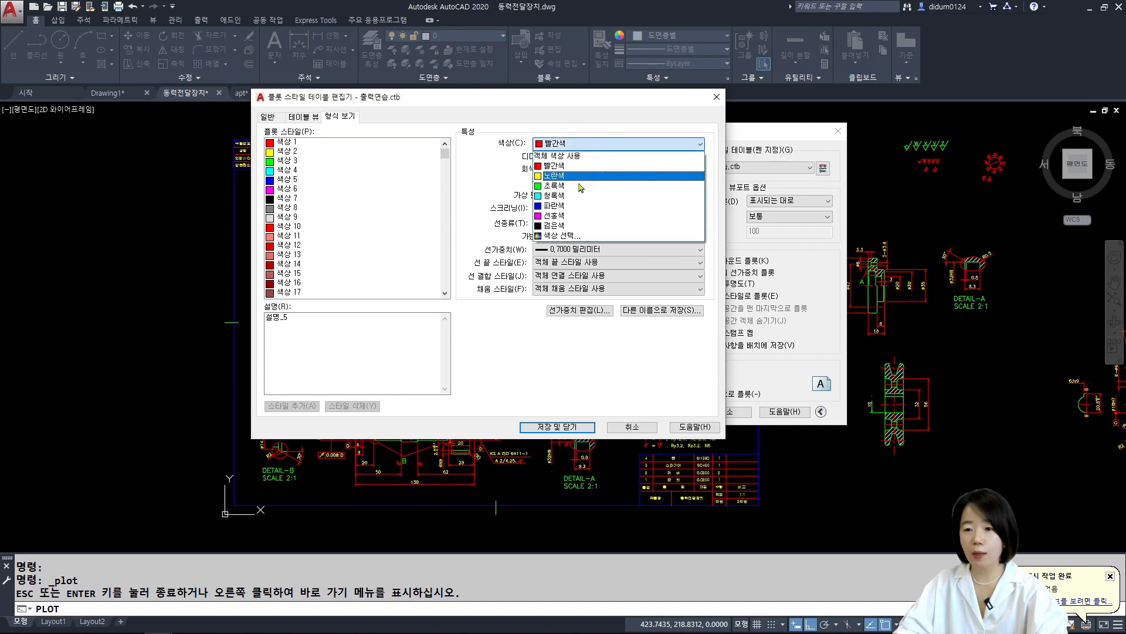
pyautogui.click(557, 225)
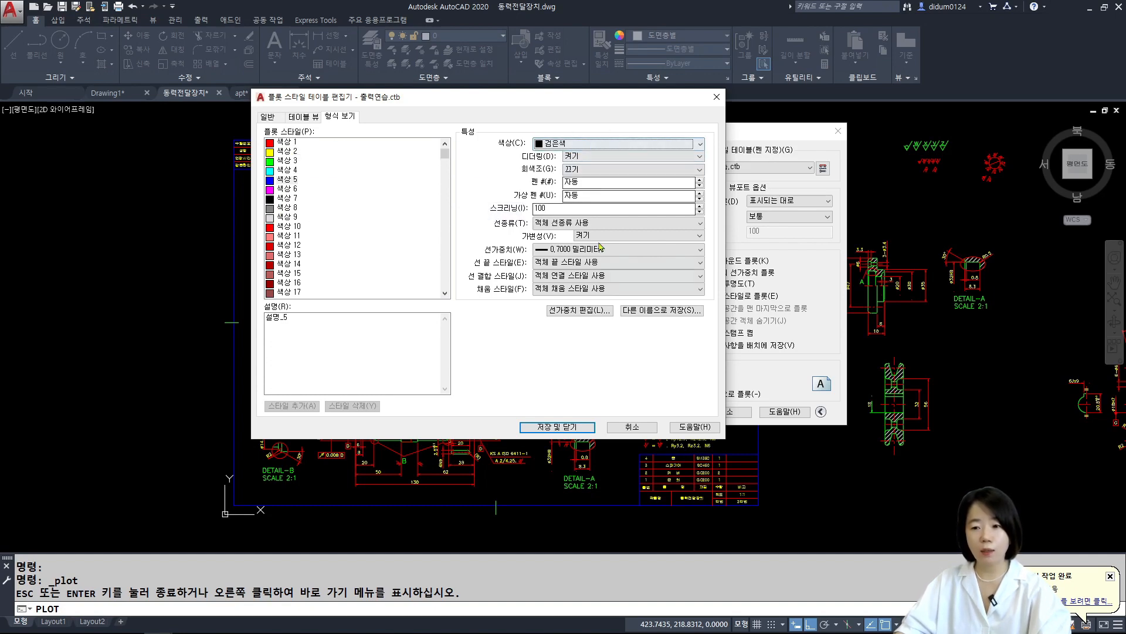
pyautogui.click(575, 428)
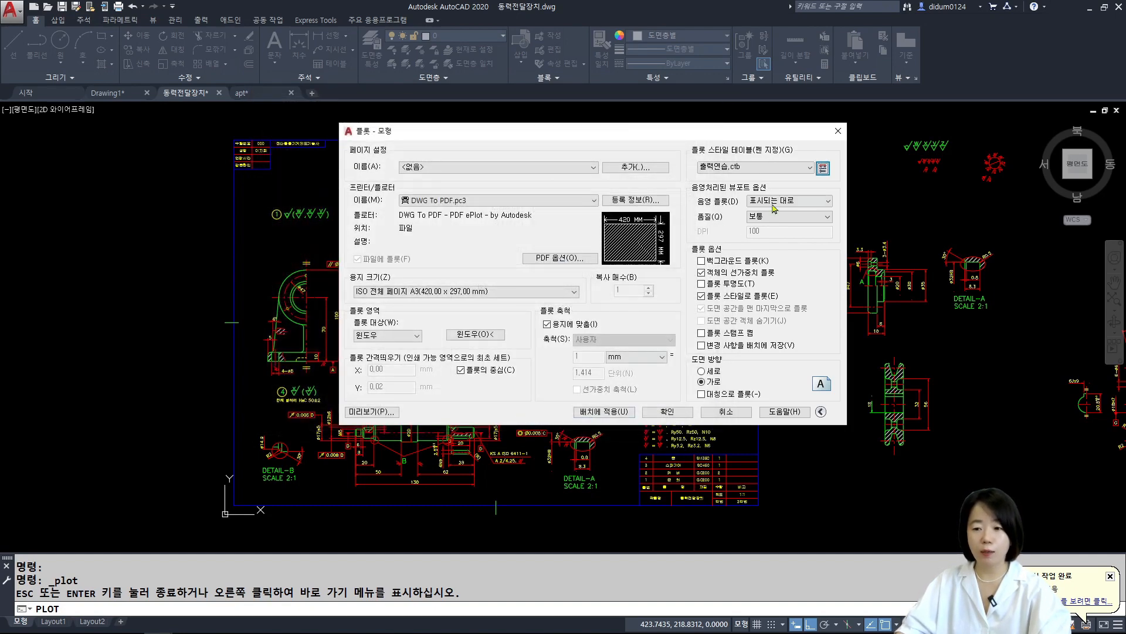
# Preview the plot again to check the border's colour with the edited plot style table, and exit the preview.
pyautogui.click(372, 412)
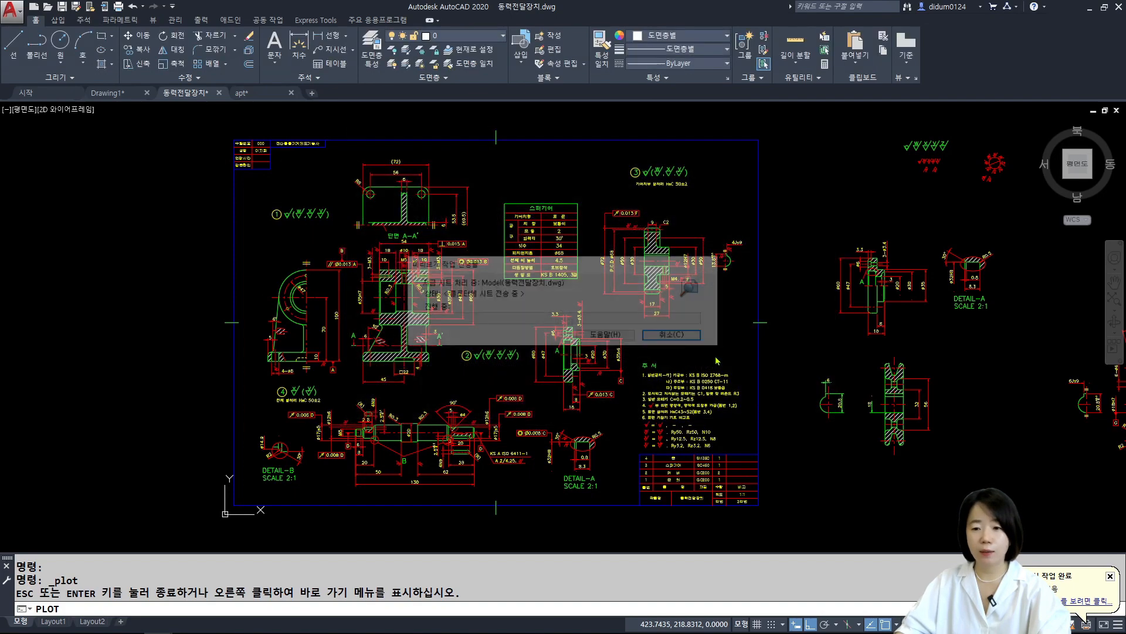
pyautogui.scroll(4, 542, 369)
pyautogui.scroll(-3, 542, 369)
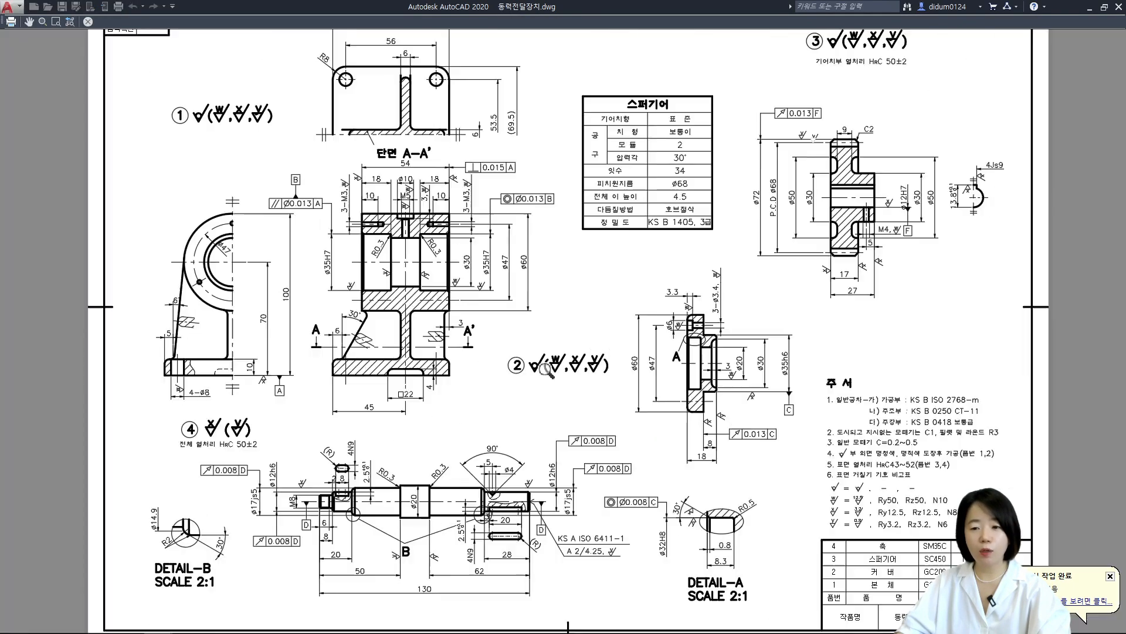
pyautogui.rightClick(546, 370)
pyautogui.click(582, 382)
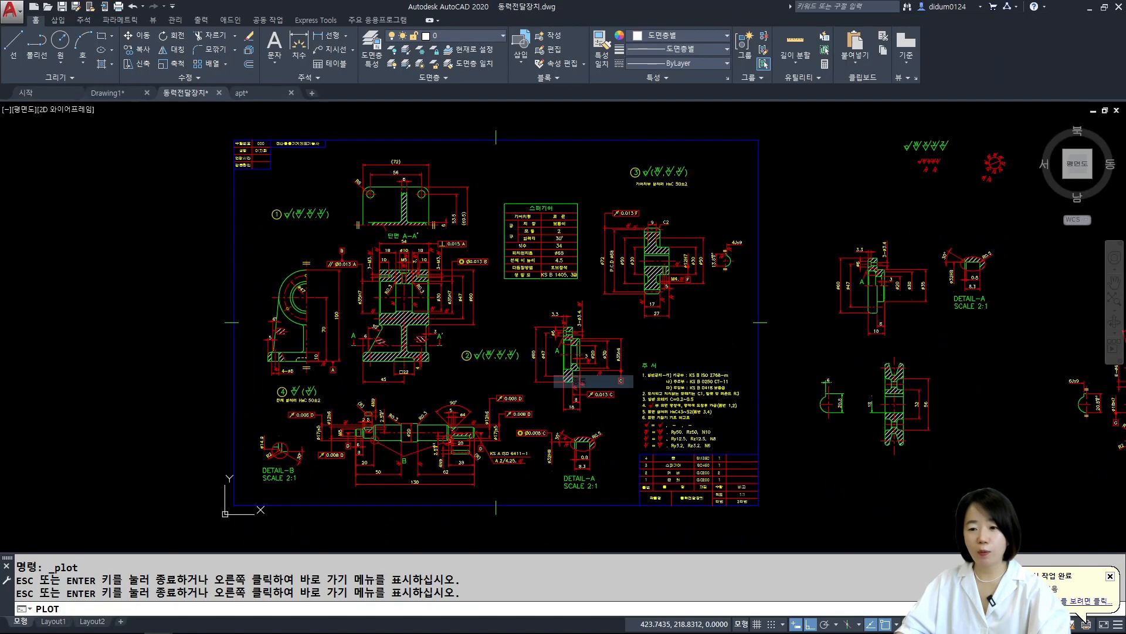